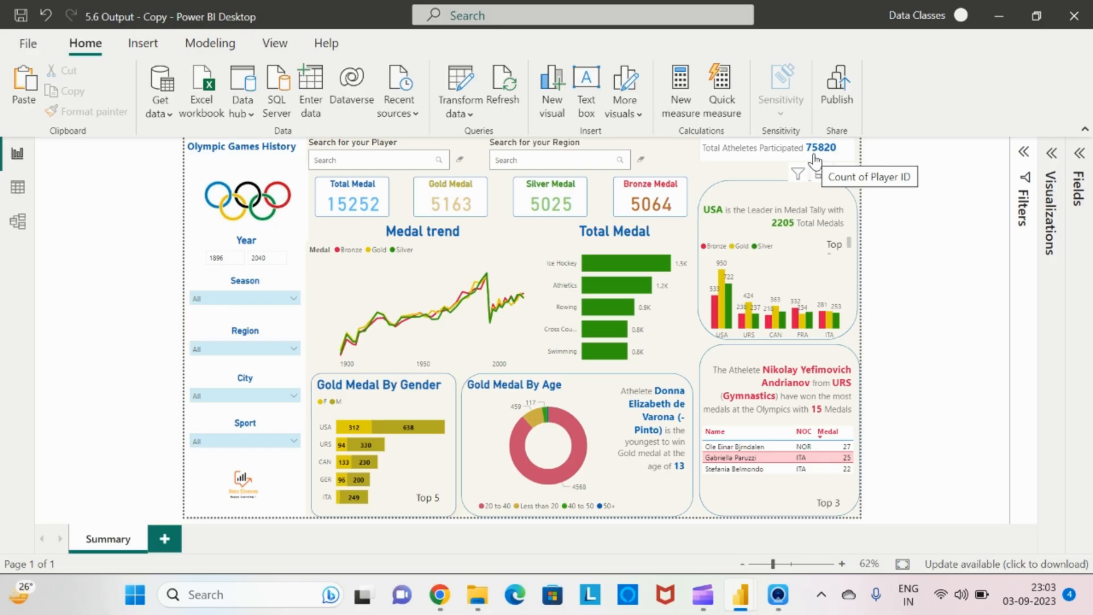
# Switch to the 8.2 Output report window and expand the Visualizations pane
pyautogui.hotkey('alt', 'Tab')
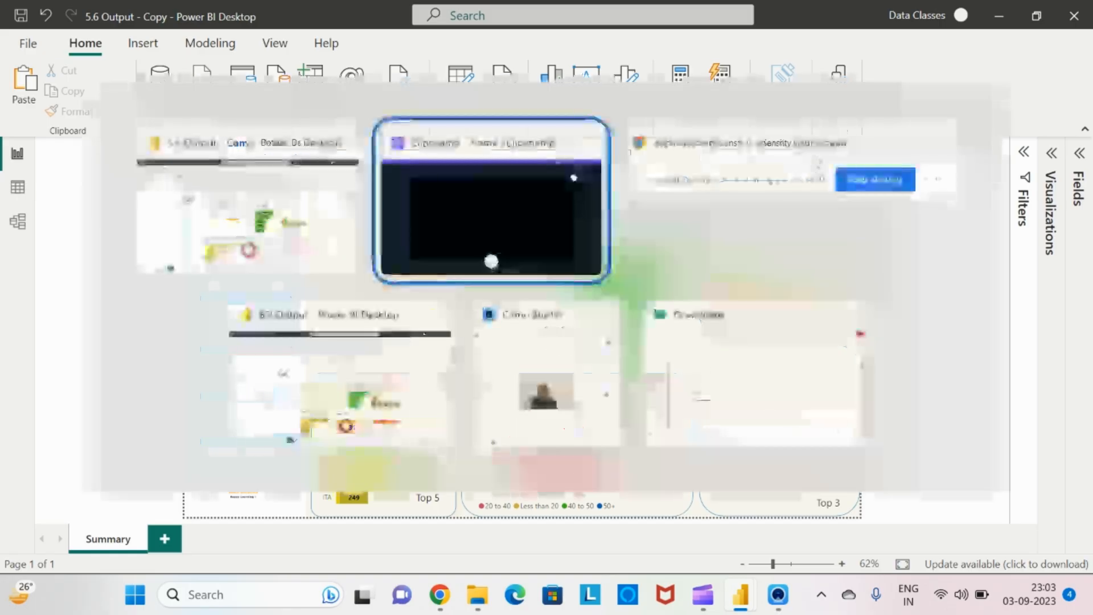
pyautogui.hotkey('alt', 'Tab')
pyautogui.hotkey('alt', 'Tab')
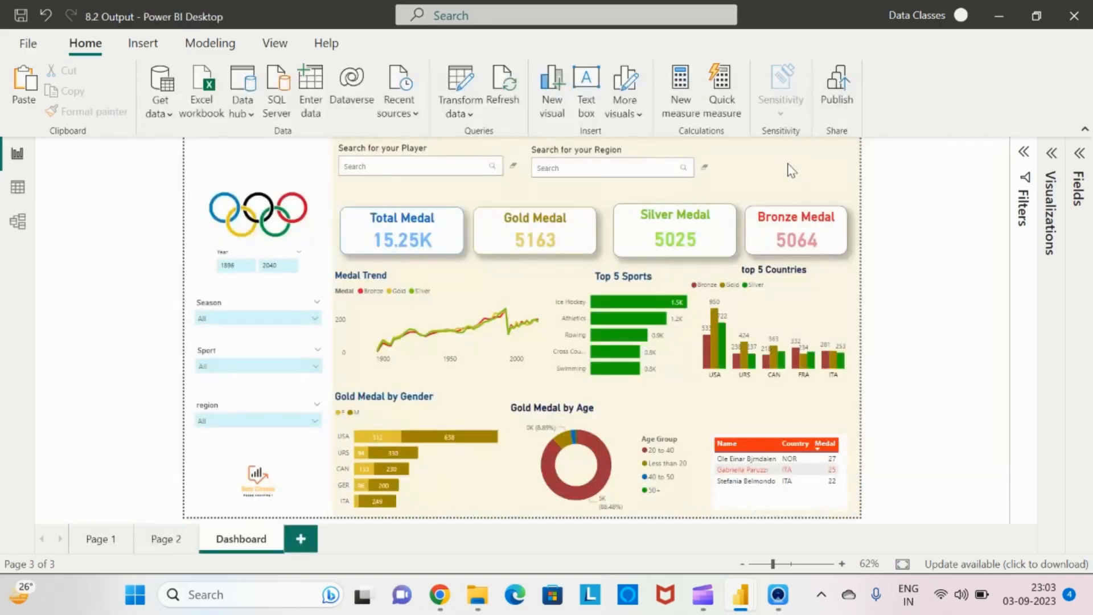
pyautogui.click(1053, 162)
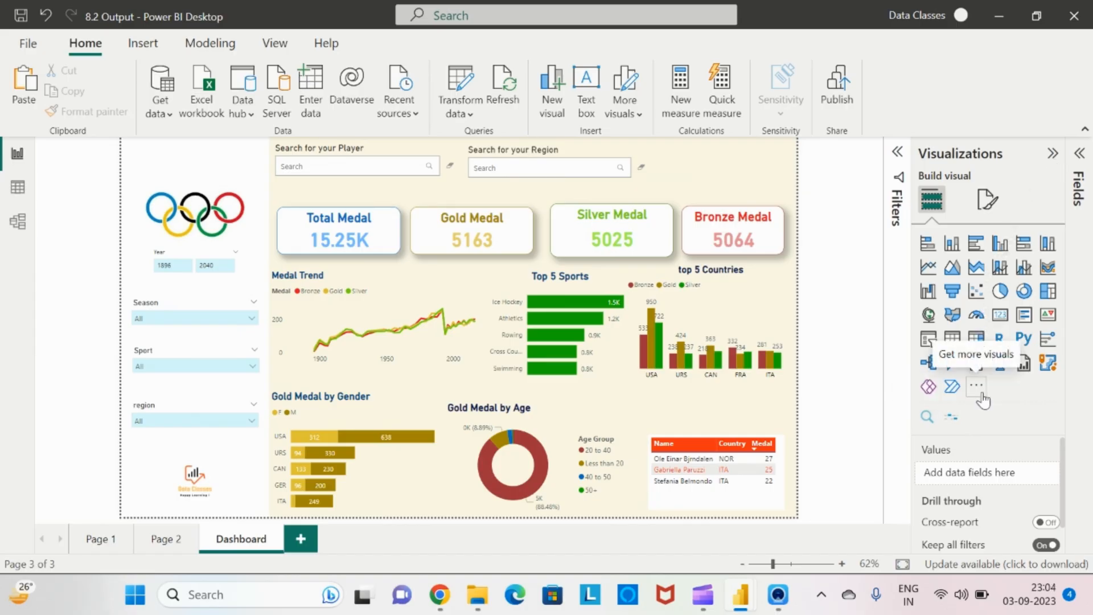
# Remove the imported Enlighten Data Story visual from the report
pyautogui.click(980, 394)
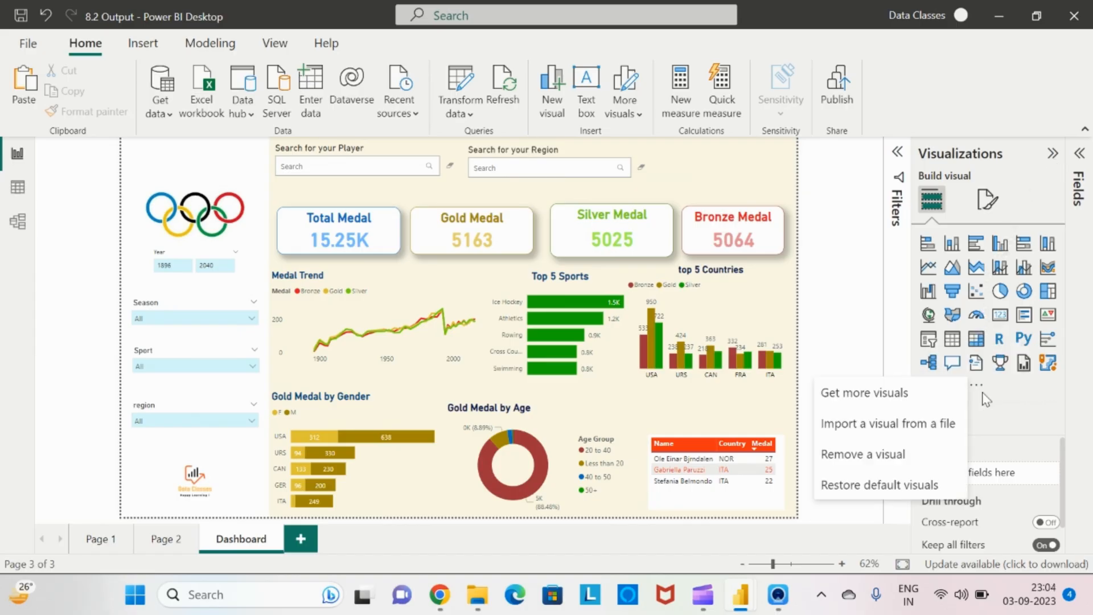
pyautogui.click(904, 454)
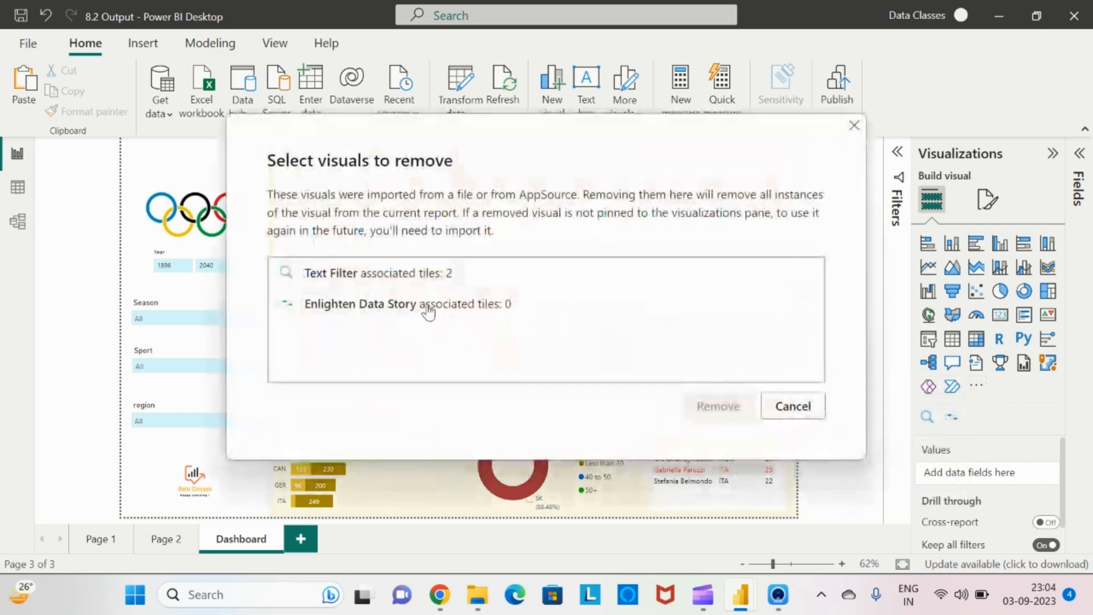
pyautogui.click(428, 311)
pyautogui.click(719, 406)
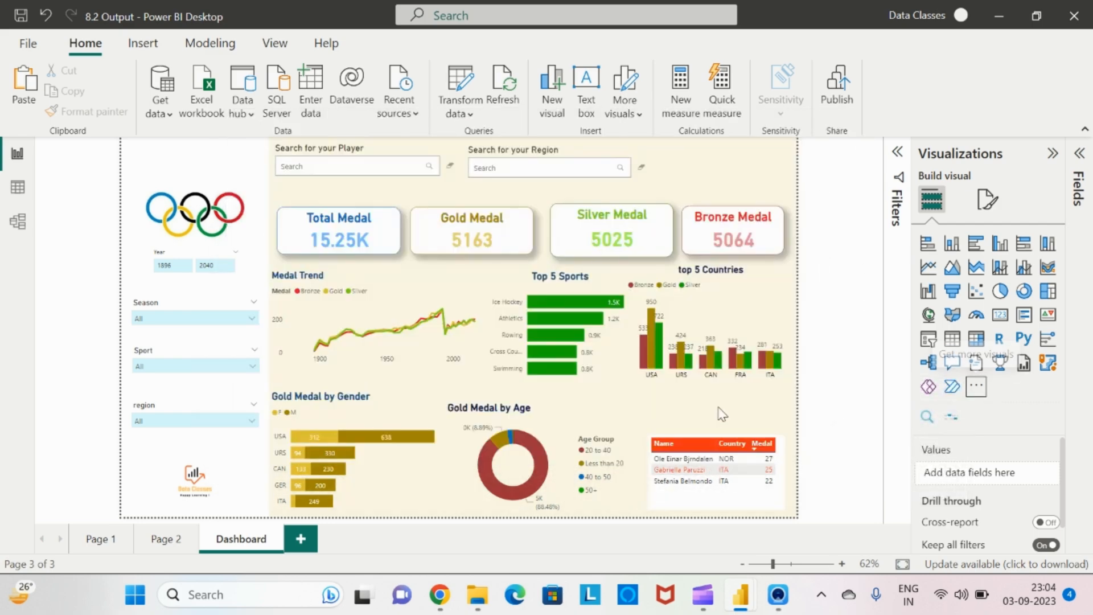
pyautogui.click(672, 325)
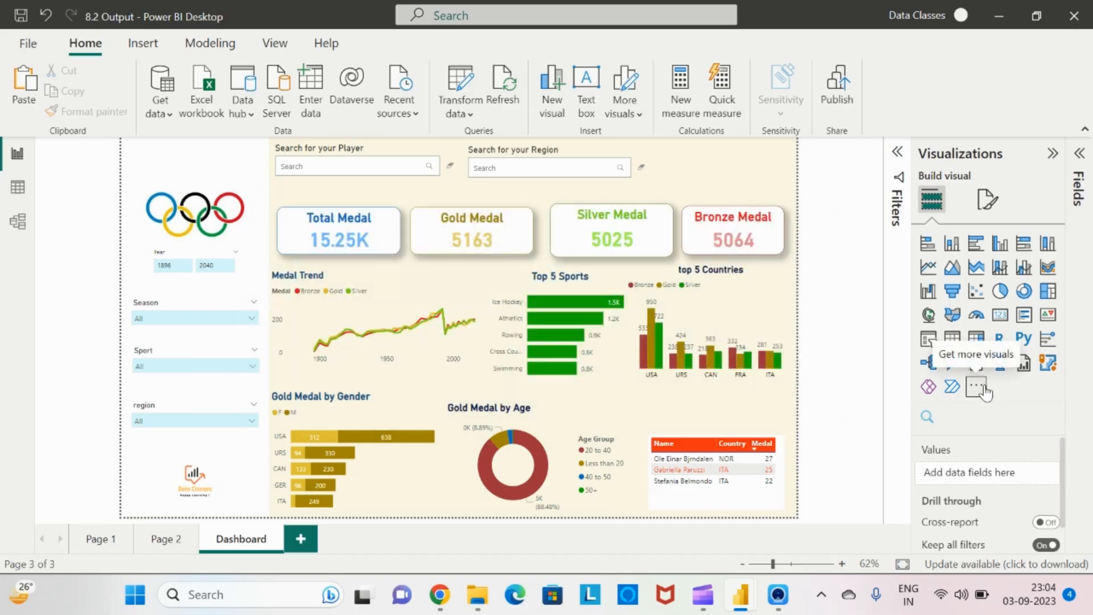
# Search the Power BI visuals store for data story and add the Enlighten Data Story visual to the report
pyautogui.click(977, 387)
pyautogui.click(899, 394)
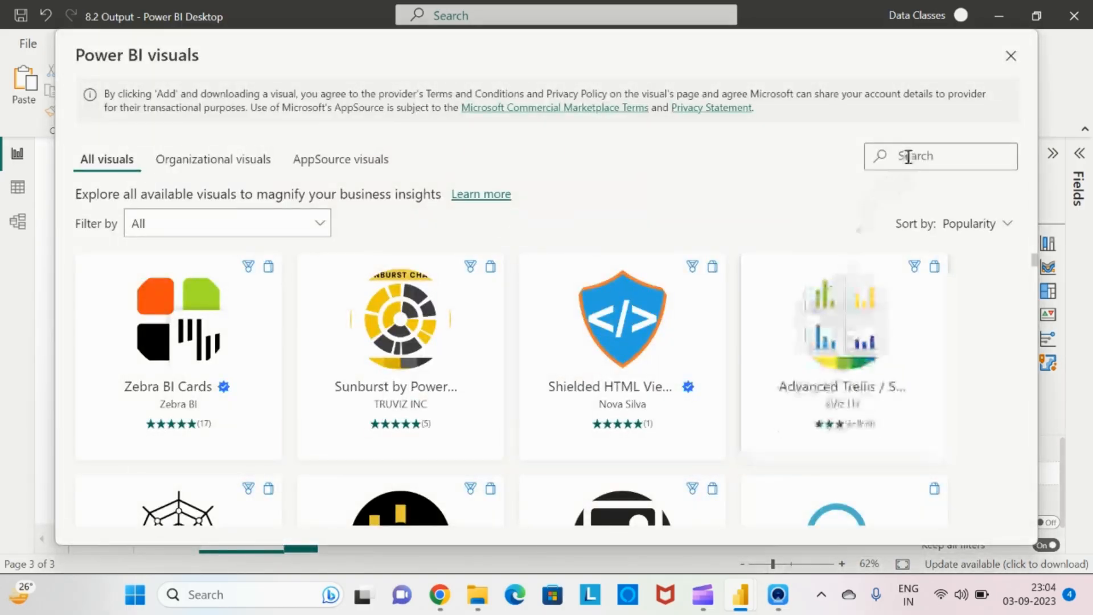
pyautogui.click(909, 156)
pyautogui.write('data s')
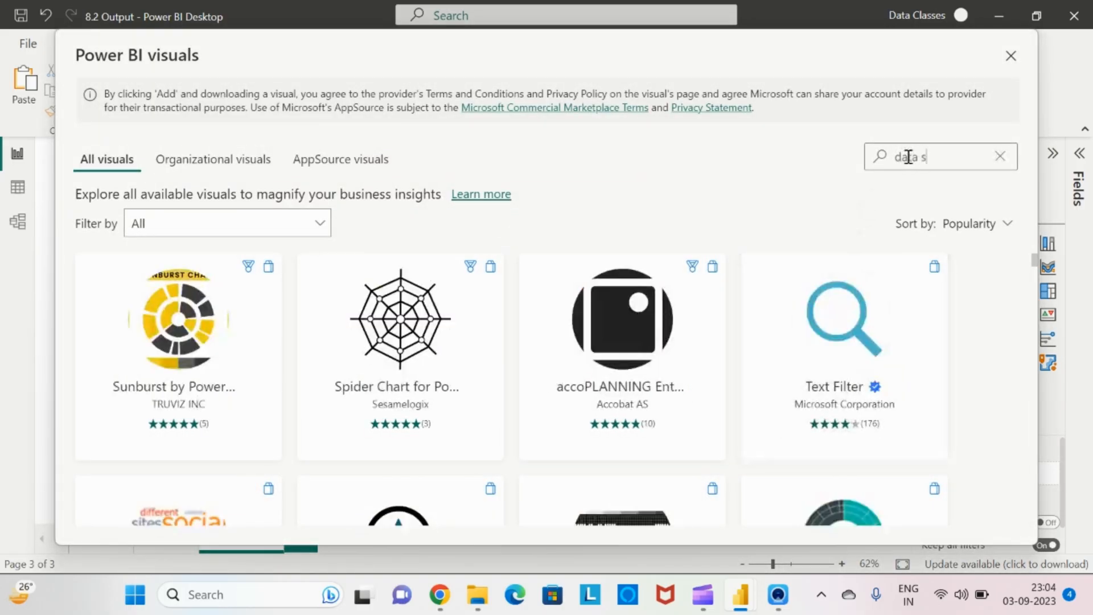
pyautogui.write('tory')
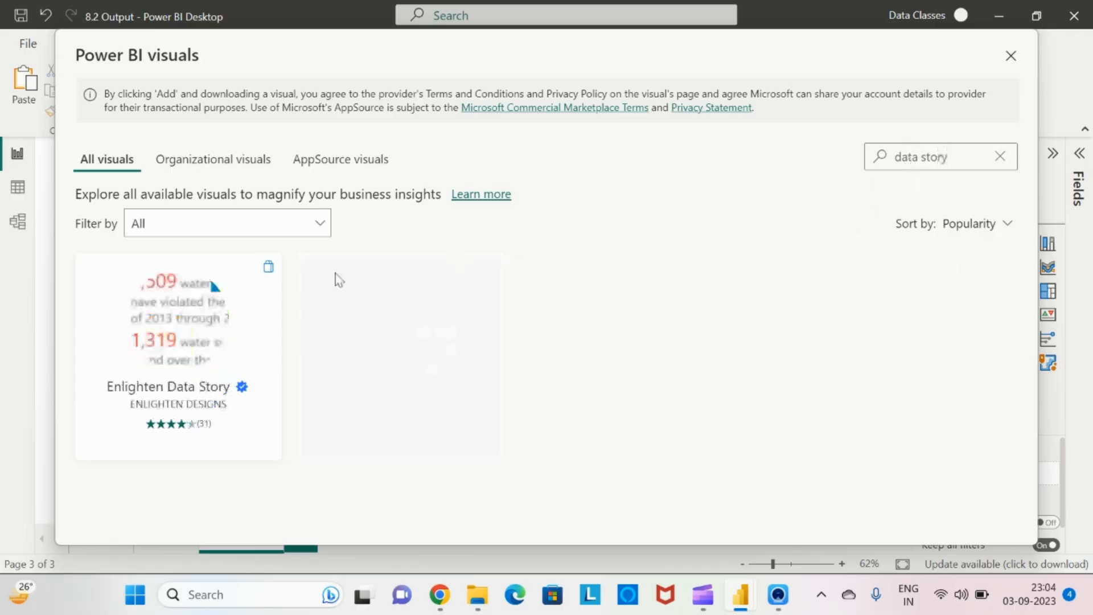
pyautogui.click(189, 323)
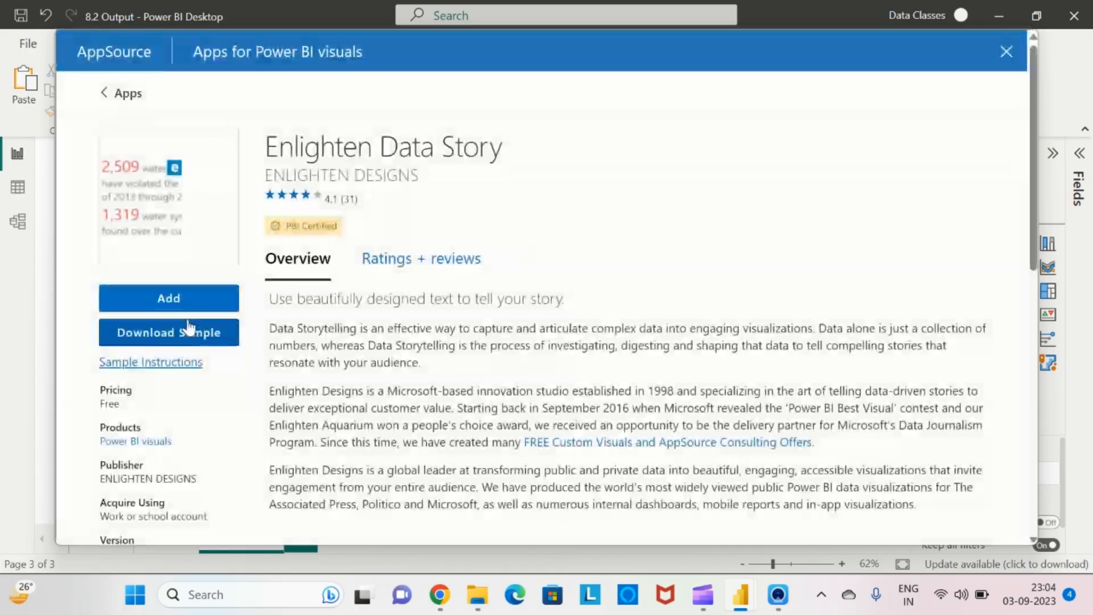
pyautogui.click(164, 307)
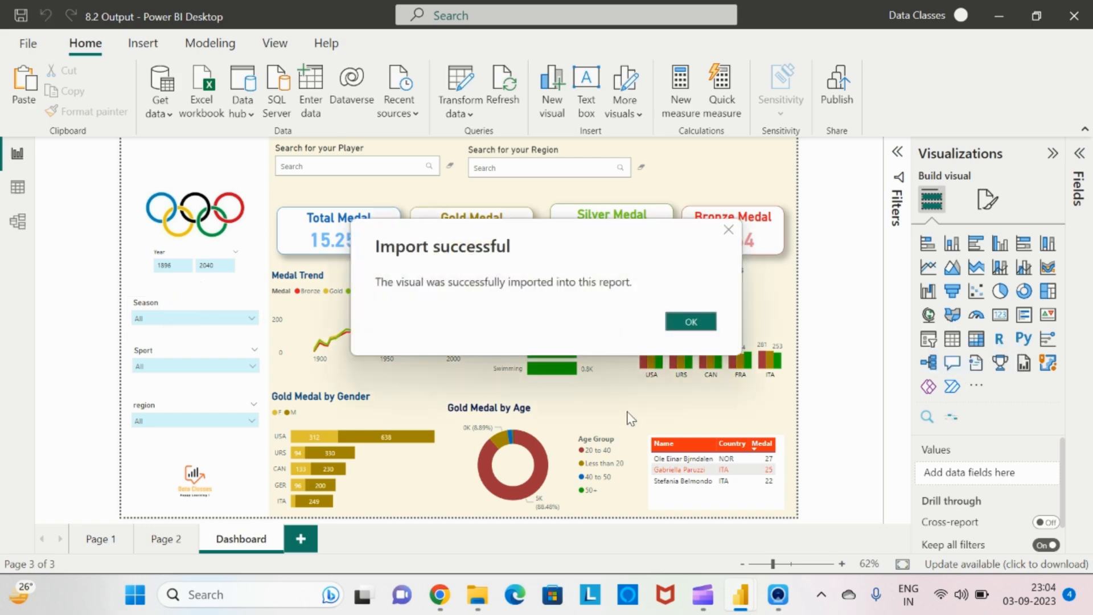
pyautogui.click(678, 327)
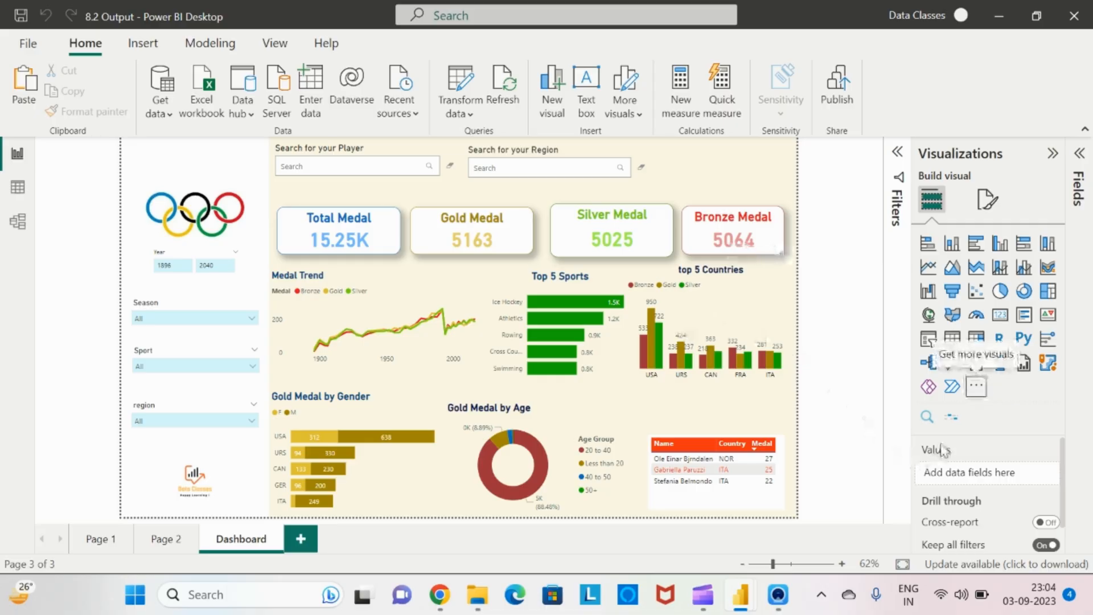
# Insert an Enlighten Data Story visual on the Dashboard page and expand the Player Dim table's fields
pyautogui.click(952, 420)
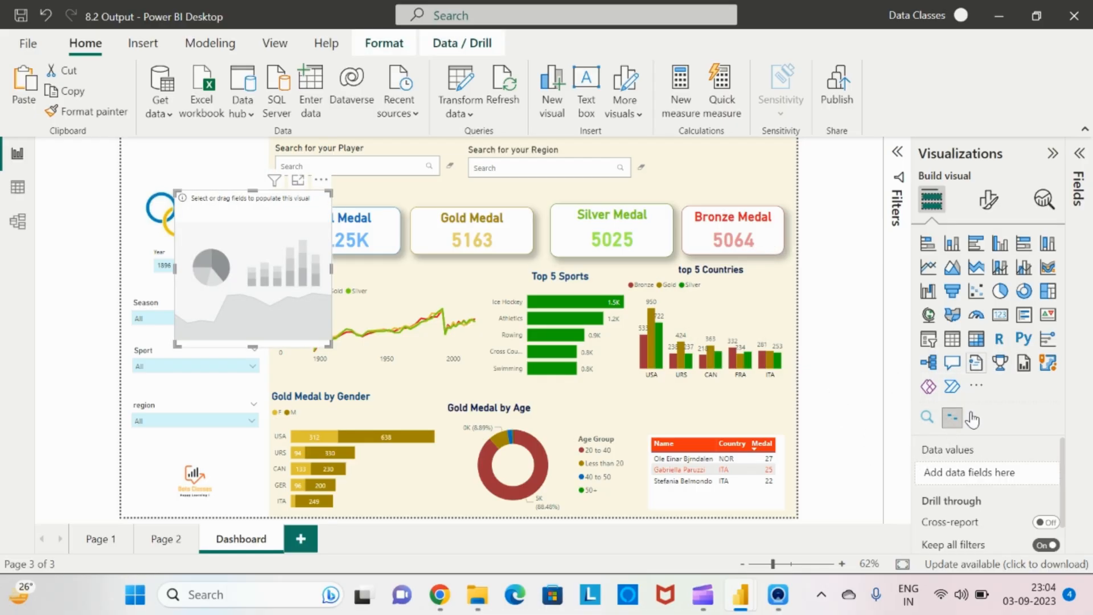
pyautogui.click(1079, 169)
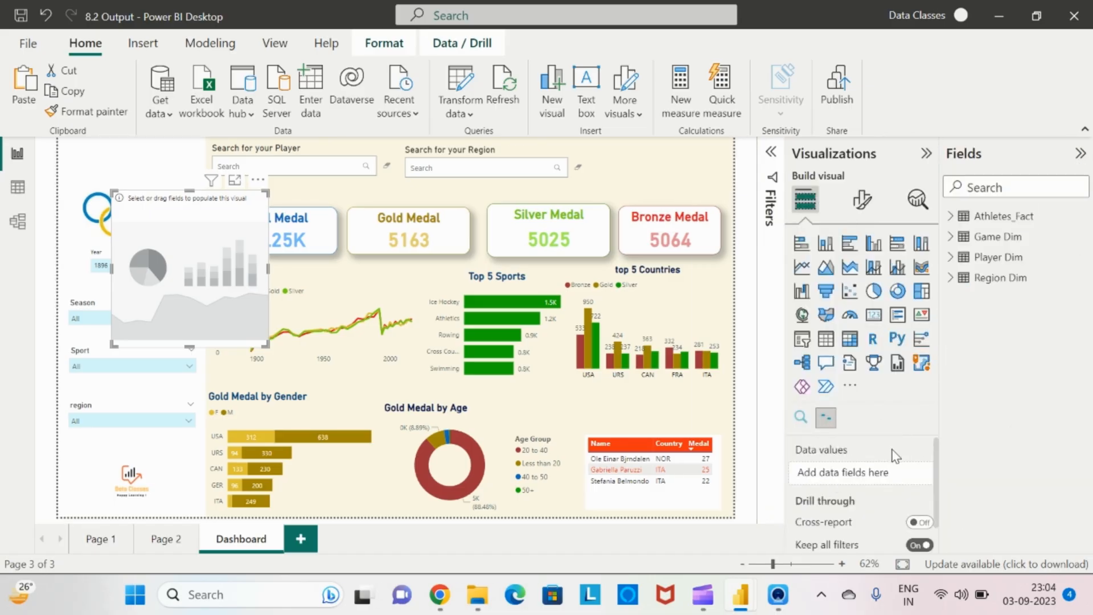
pyautogui.click(950, 259)
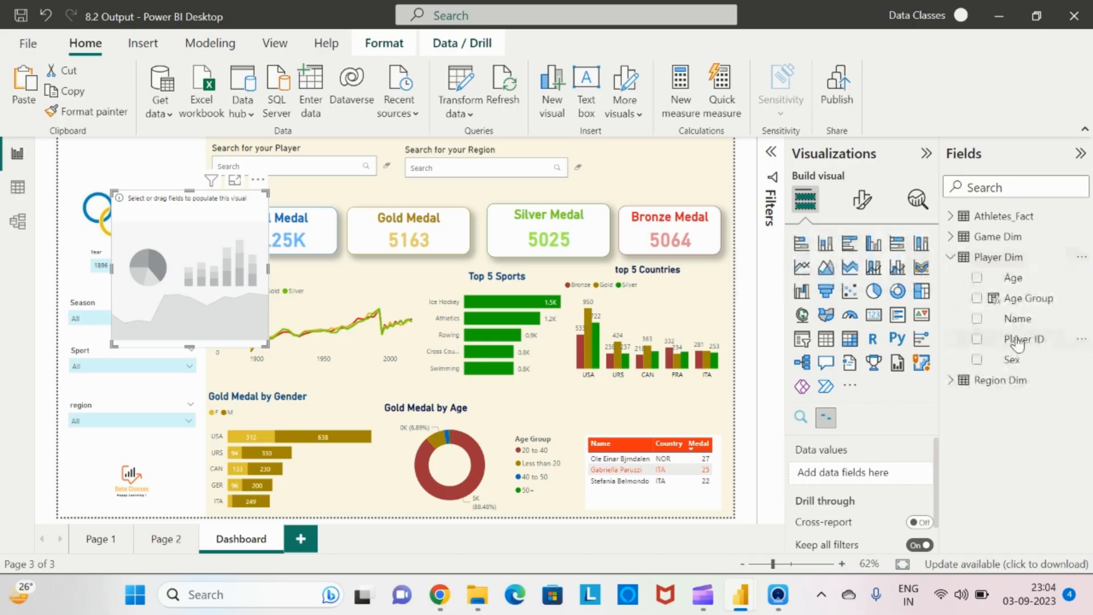
# Add Player ID to the data story's data values and set its aggregation to Count (Distinct)
pyautogui.moveTo(1018, 341); pyautogui.dragTo(865, 473)
pyautogui.click(909, 473)
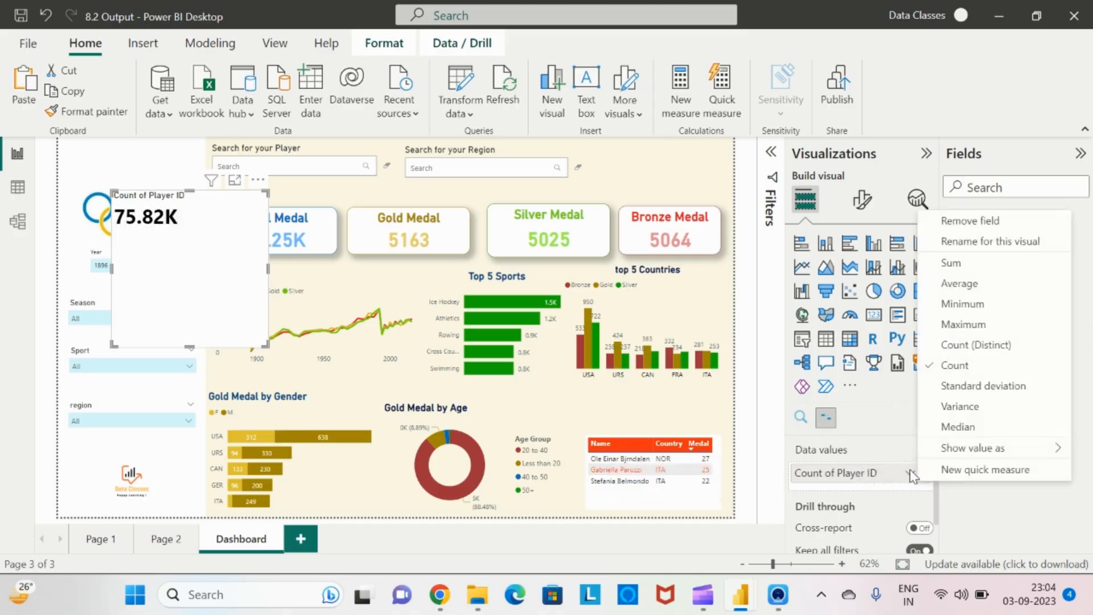
pyautogui.click(961, 347)
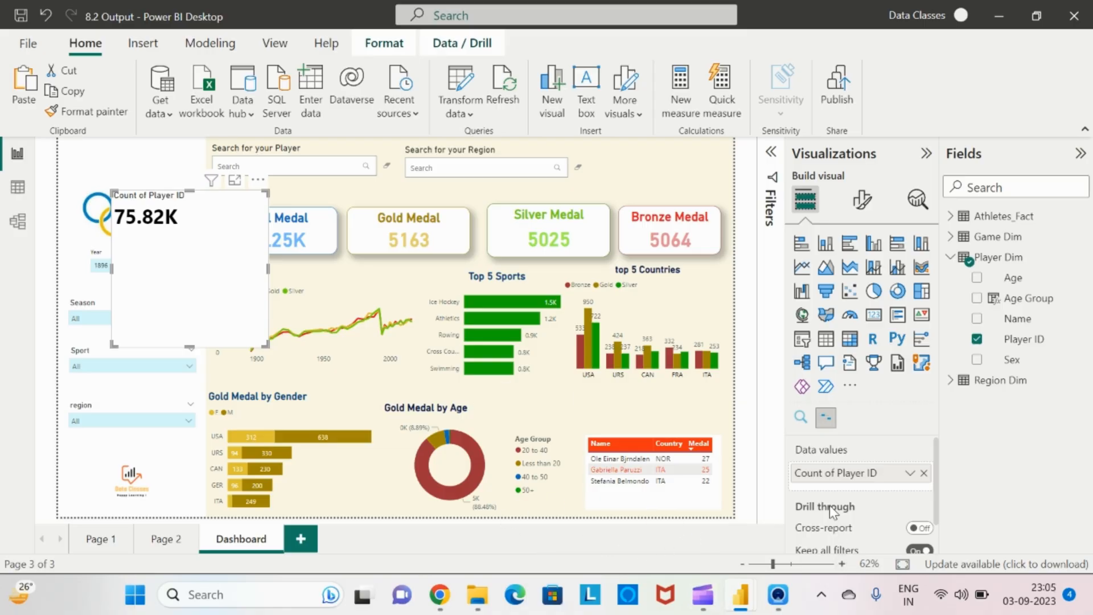
pyautogui.click(910, 475)
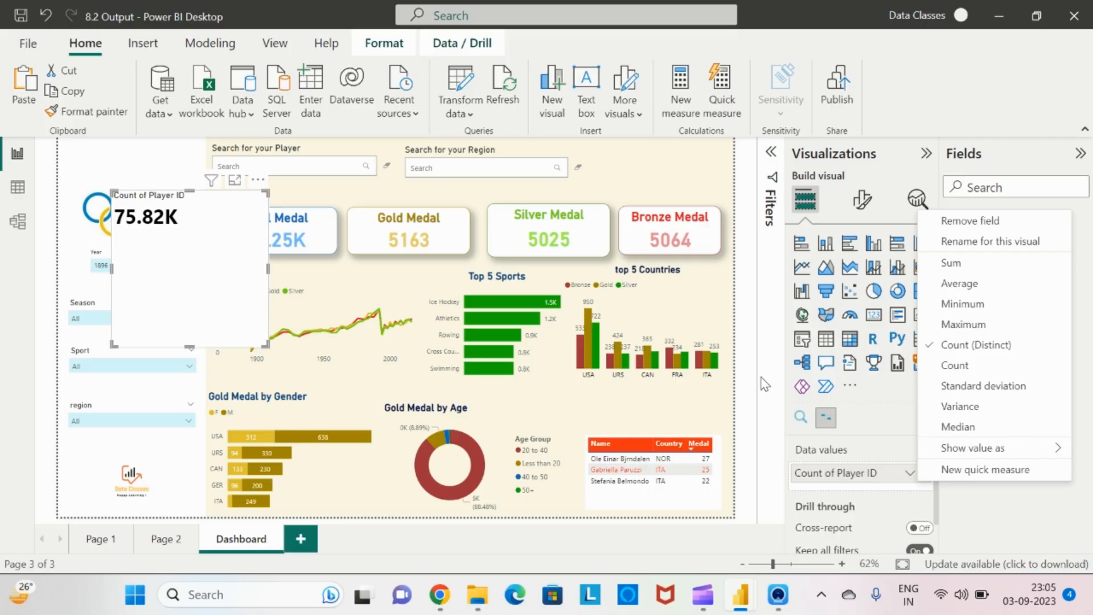
pyautogui.click(678, 201)
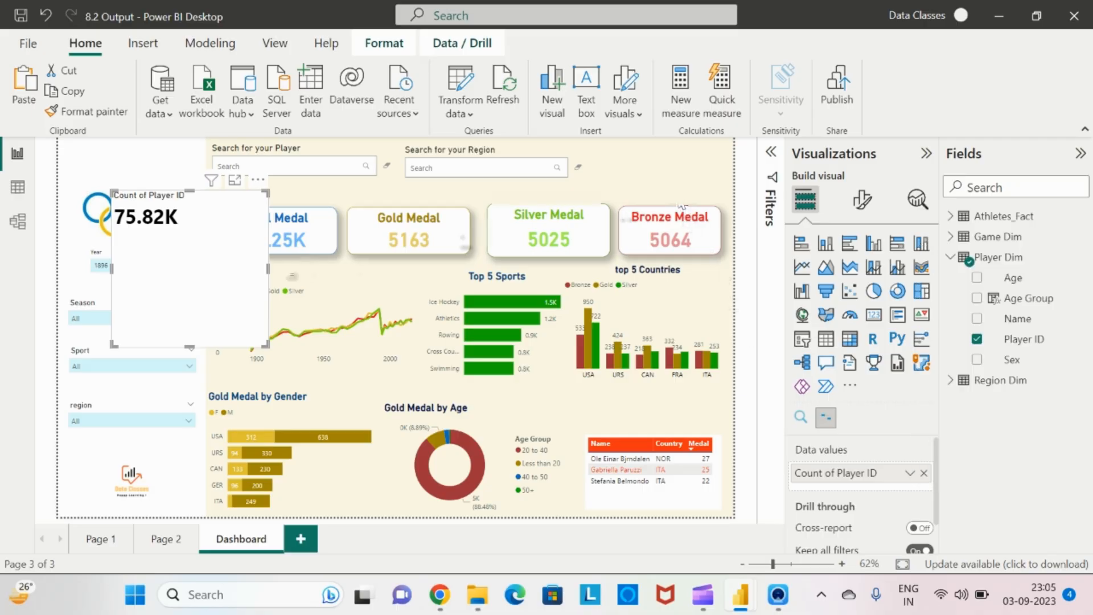
# Shrink the data story visual's height so it fits as a small card beside the Olympic rings
pyautogui.click(718, 180)
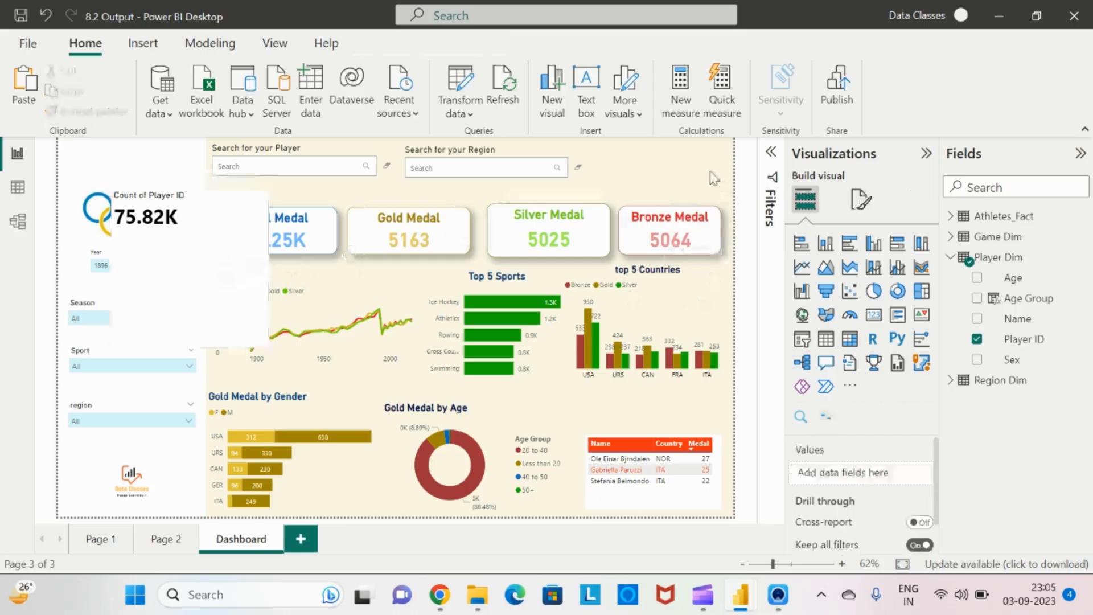
pyautogui.click(180, 253)
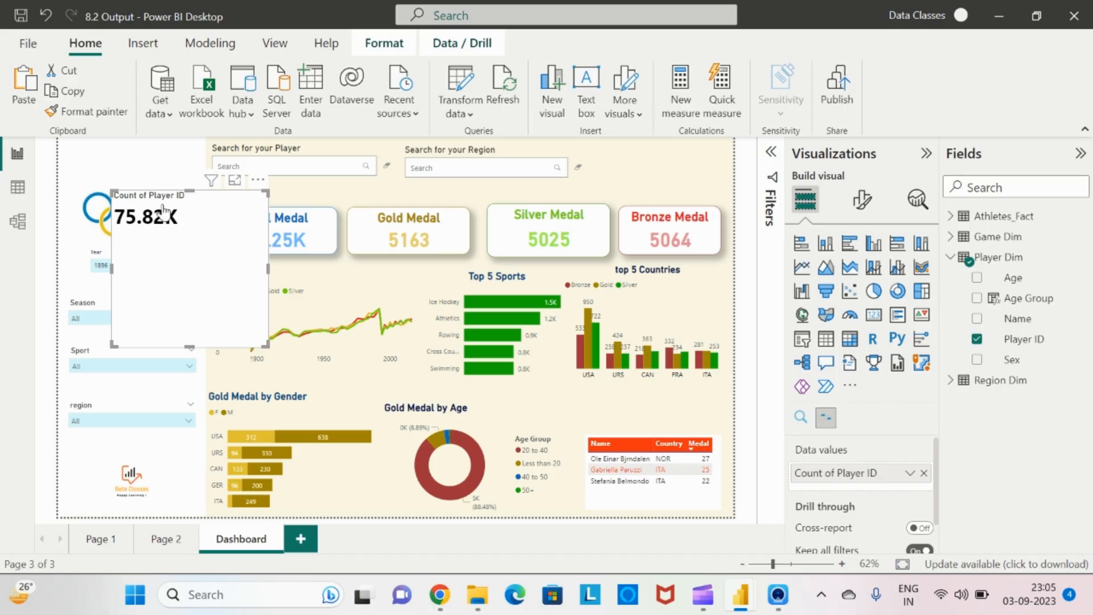
pyautogui.moveTo(189, 346); pyautogui.dragTo(189, 255)
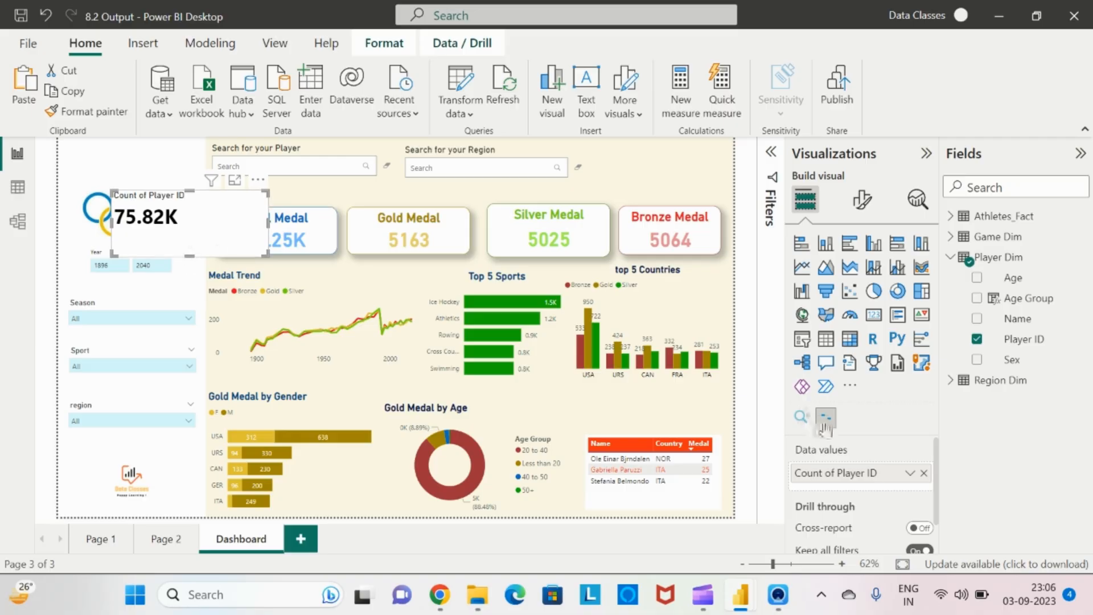
# Set the data story's Data display units to None in the visual's format settings
pyautogui.scroll(-1, 843, 472)
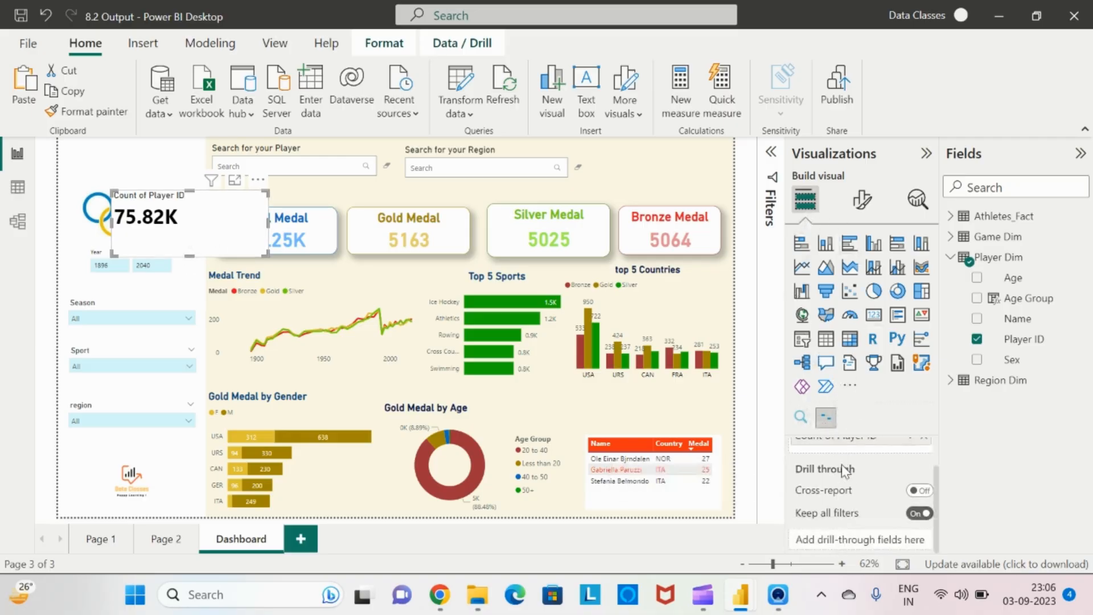
pyautogui.scroll(1, 845, 471)
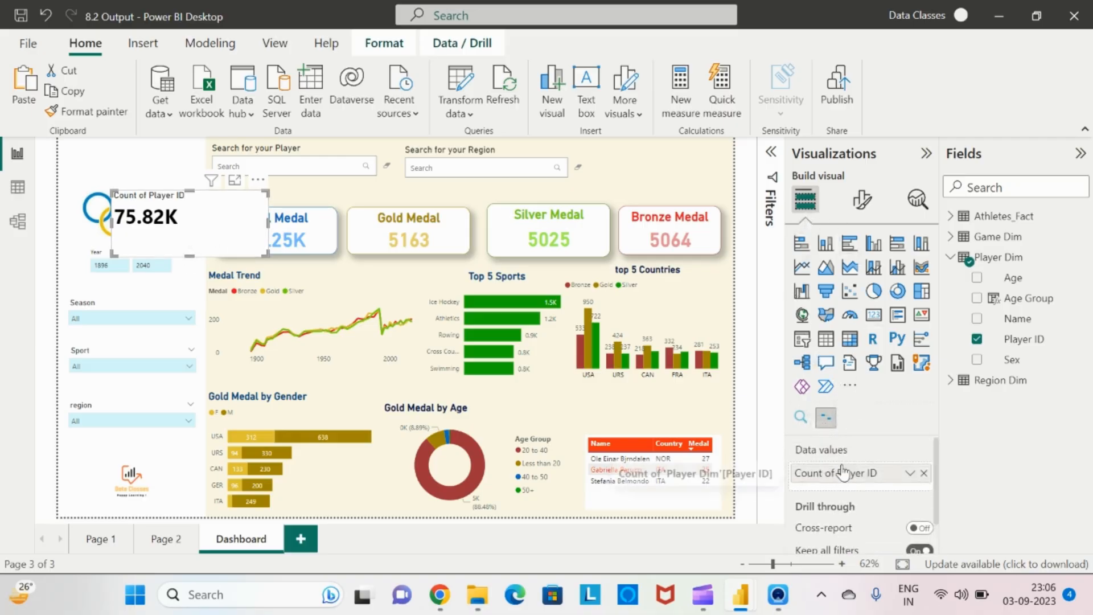
pyautogui.click(862, 202)
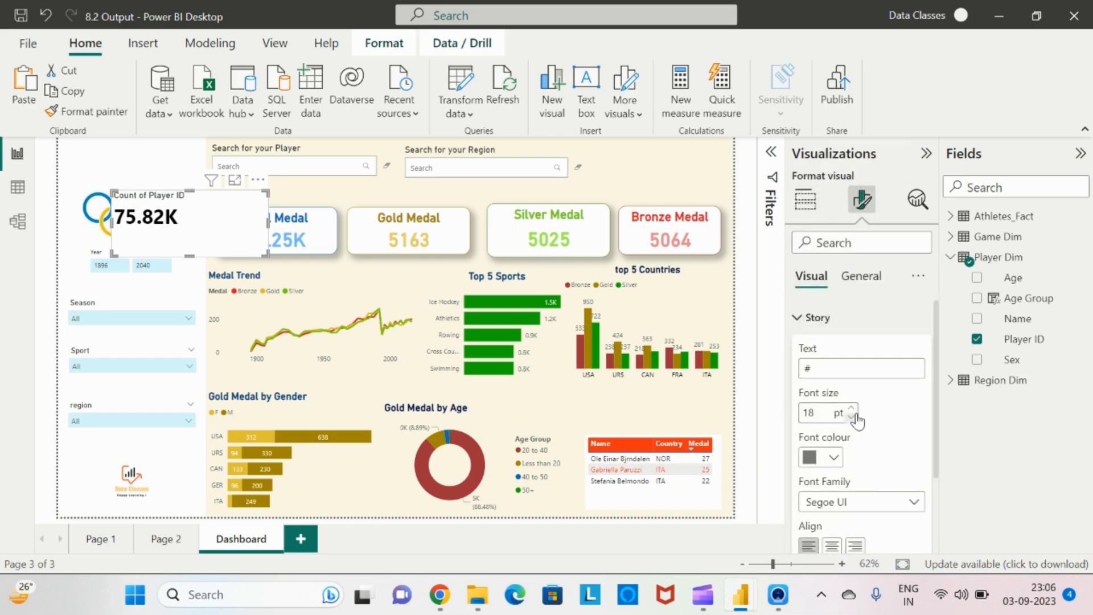
pyautogui.scroll(-1, 853, 415)
pyautogui.scroll(1, 854, 415)
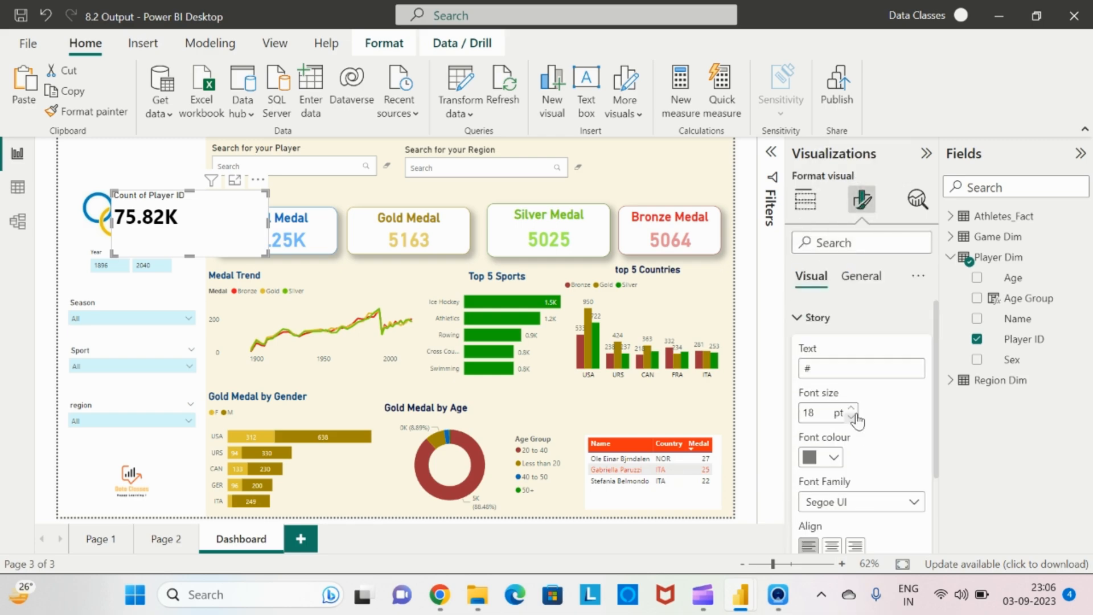
pyautogui.click(800, 324)
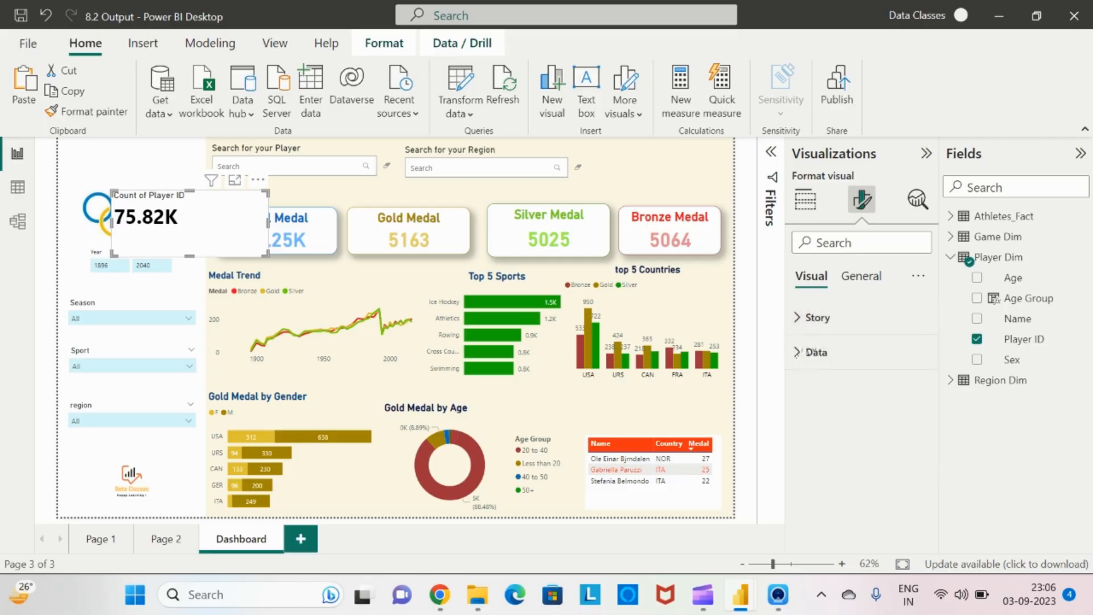
pyautogui.click(799, 354)
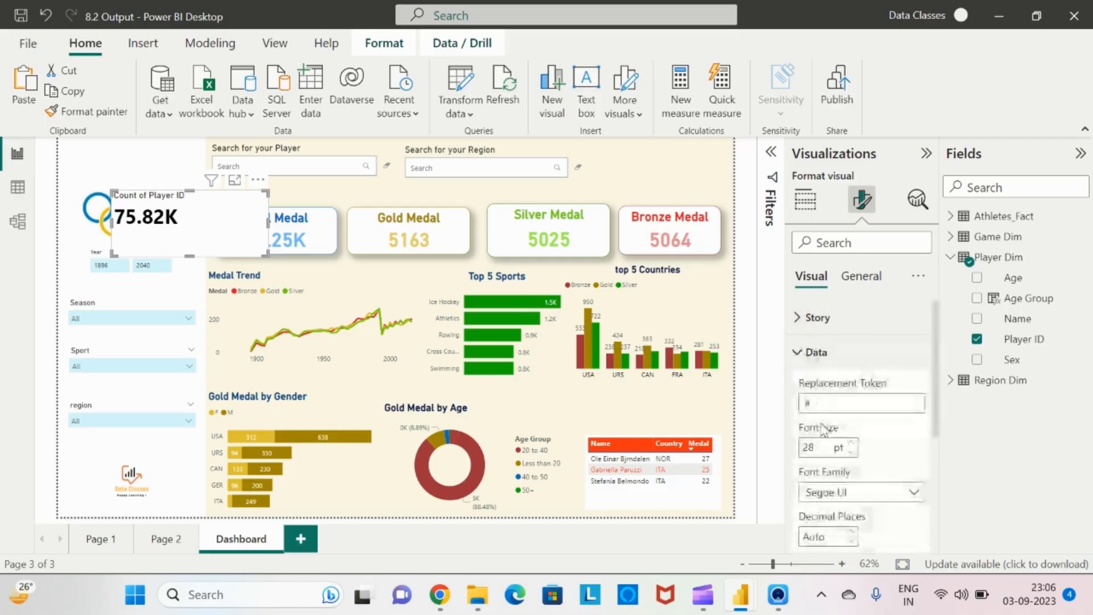
pyautogui.scroll(-3, 870, 448)
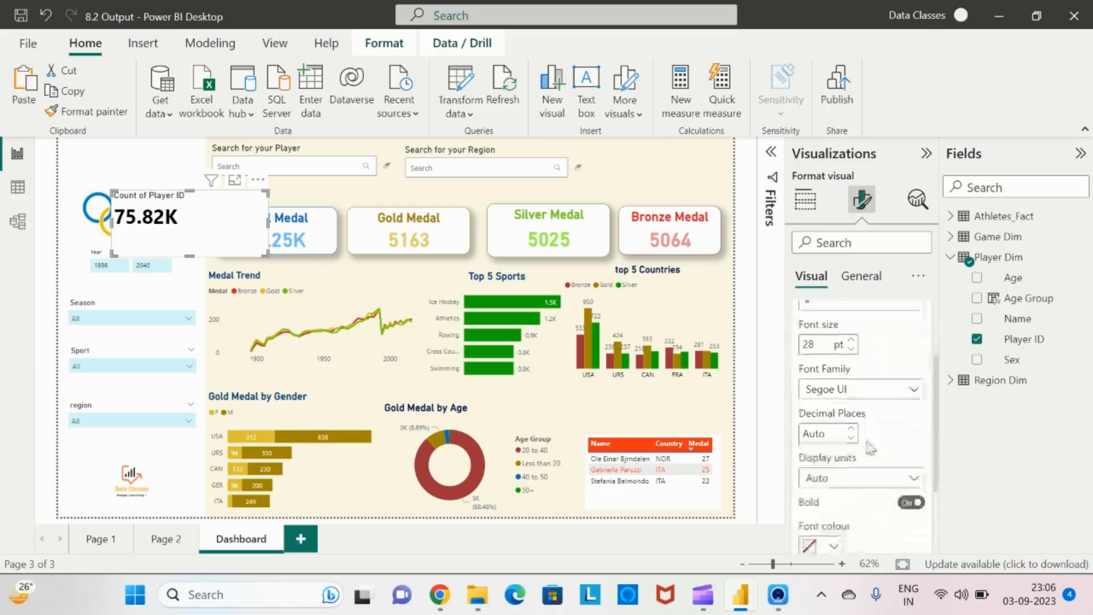
pyautogui.scroll(-3, 884, 464)
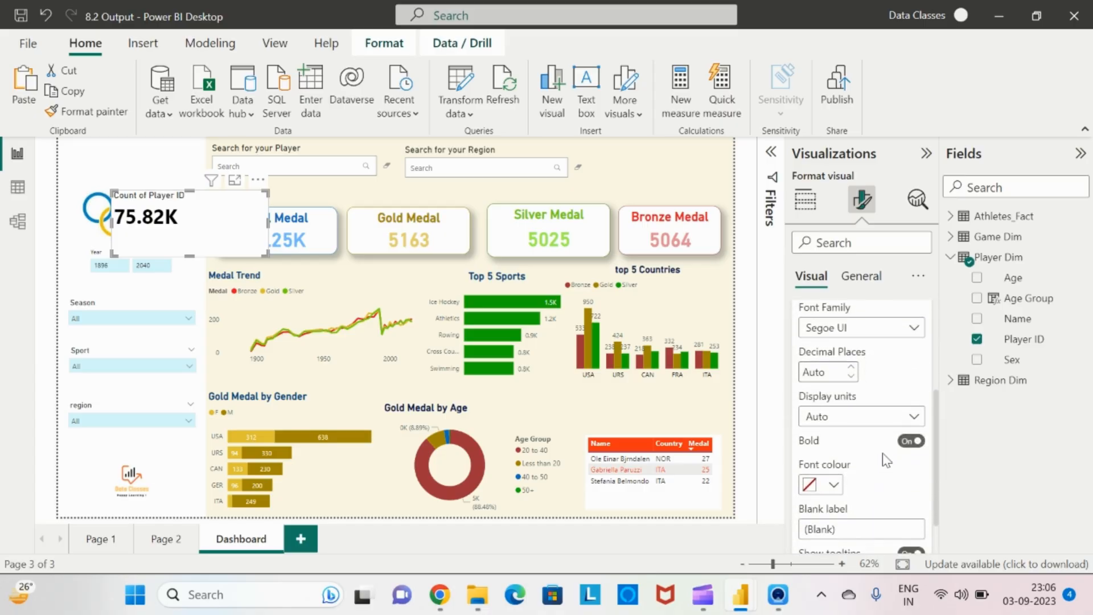
pyautogui.scroll(1, 886, 460)
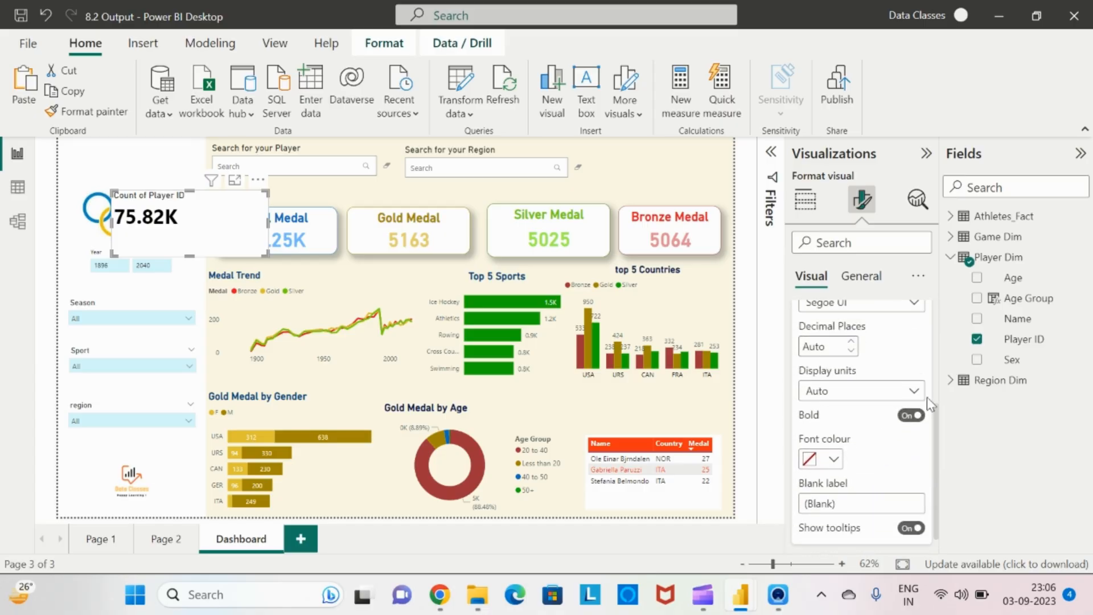
pyautogui.click(911, 391)
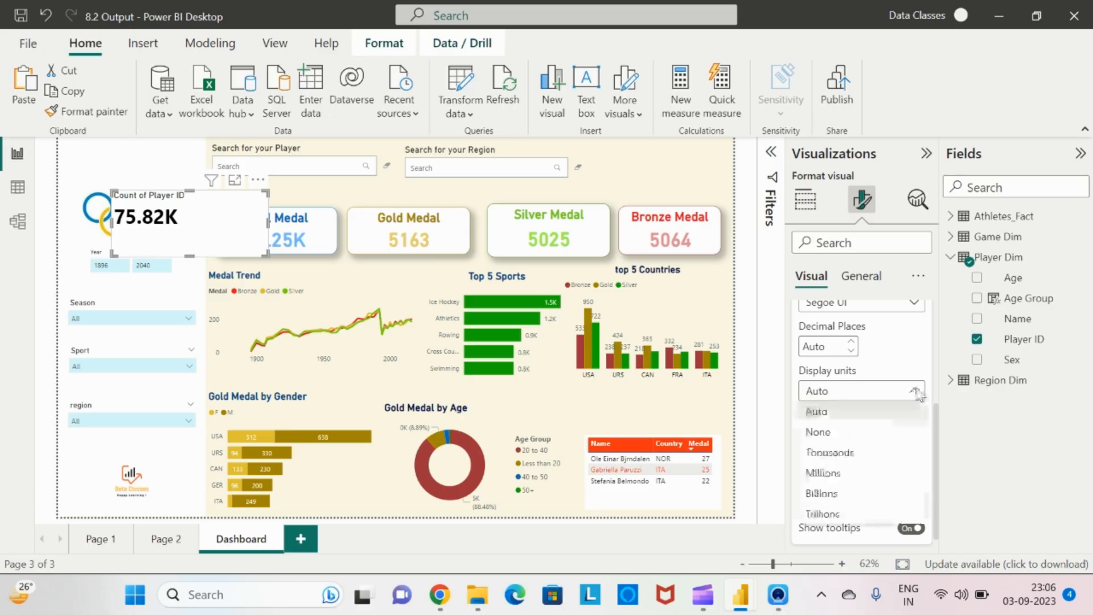
pyautogui.click(842, 434)
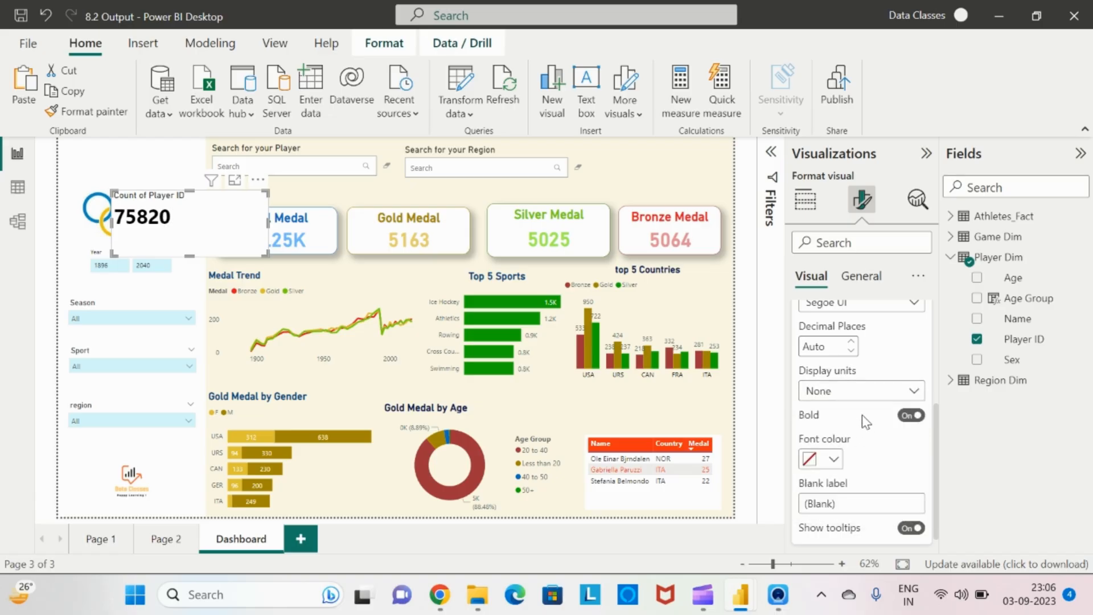
pyautogui.scroll(3, 862, 414)
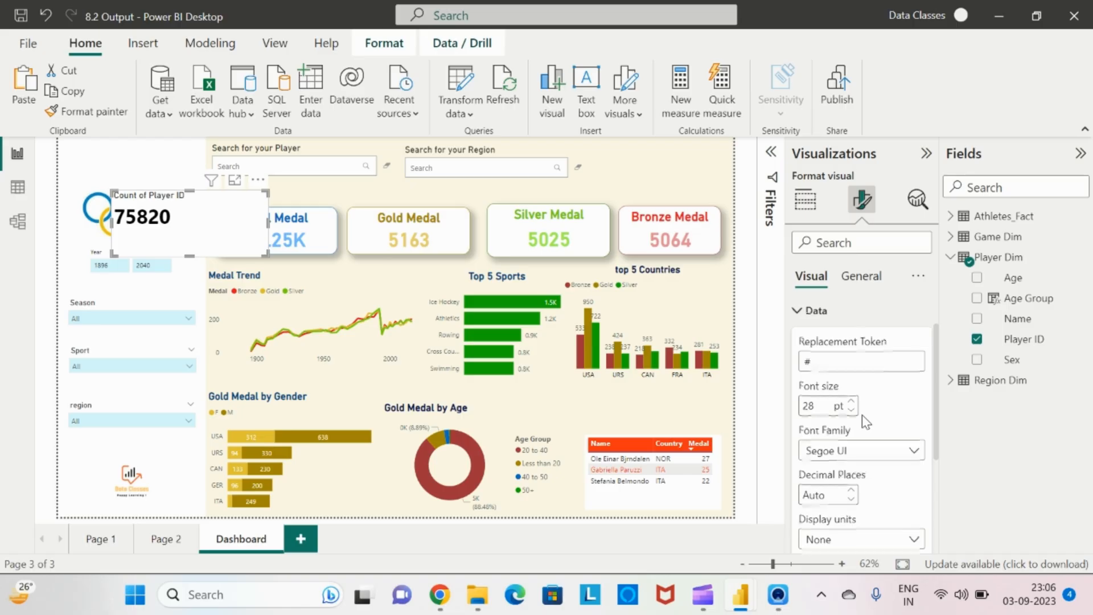
# Examine the data story's Data format settings, including the replacement token and font size
pyautogui.scroll(-2, 862, 414)
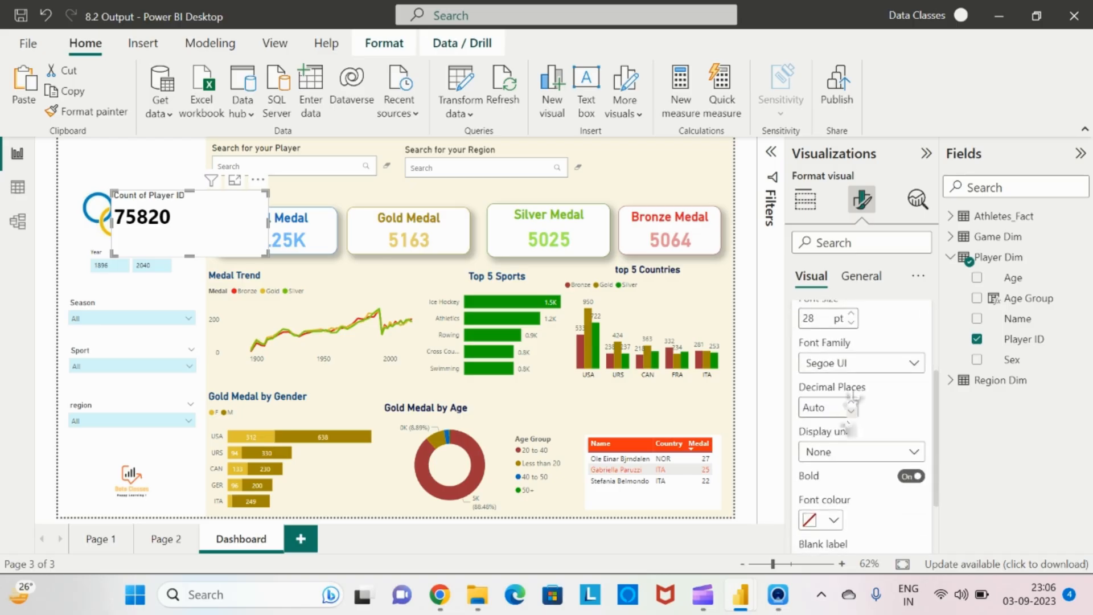
pyautogui.scroll(2, 862, 414)
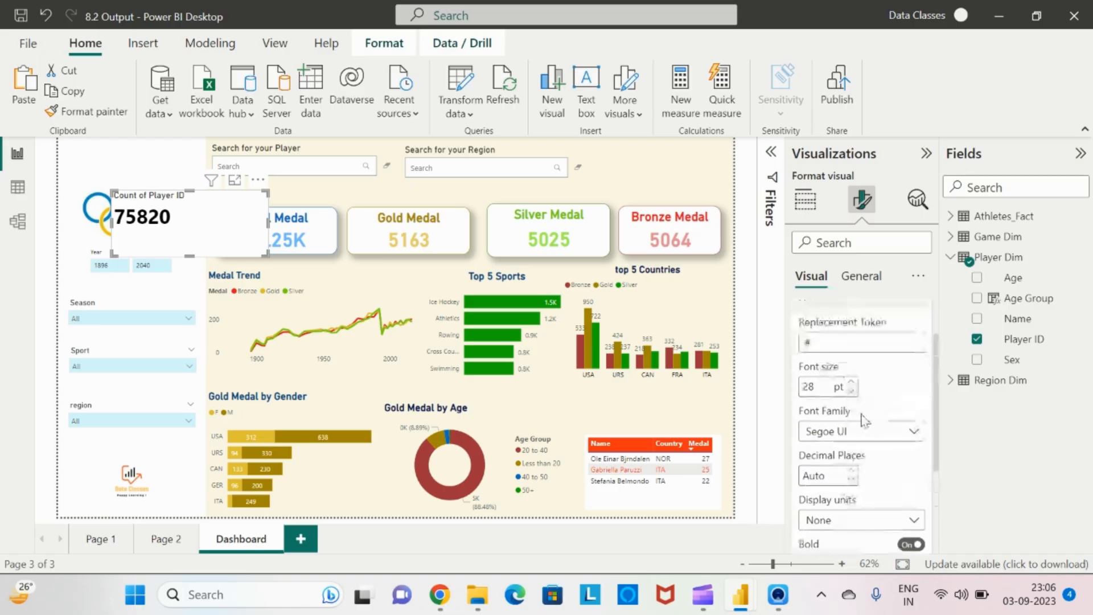
pyautogui.scroll(1, 865, 399)
pyautogui.moveTo(830, 398); pyautogui.dragTo(802, 409)
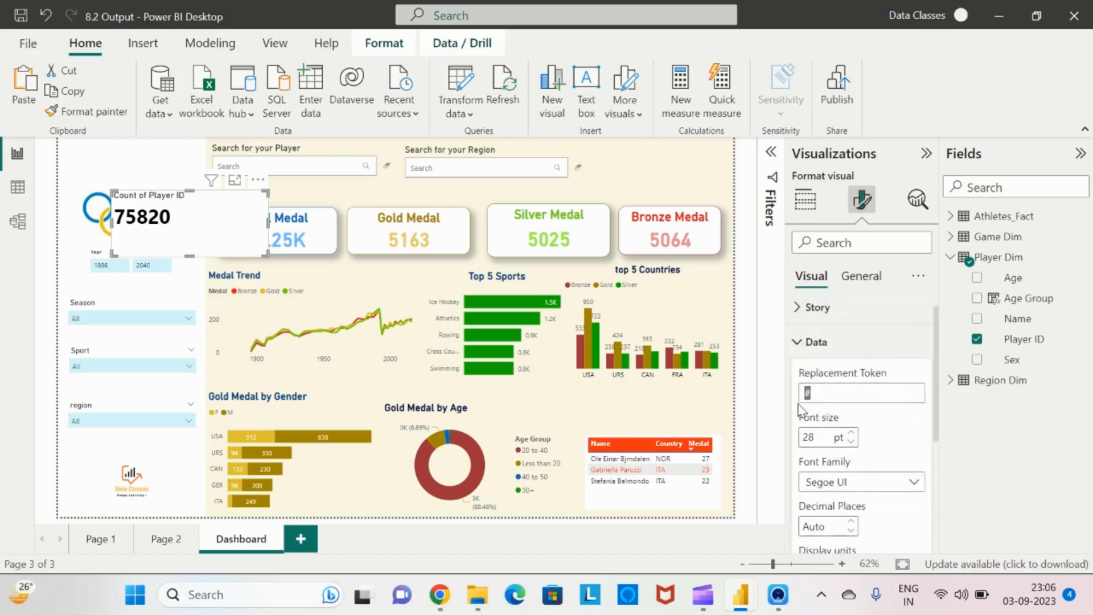
pyautogui.click(852, 395)
pyautogui.click(888, 448)
pyautogui.scroll(-3, 887, 454)
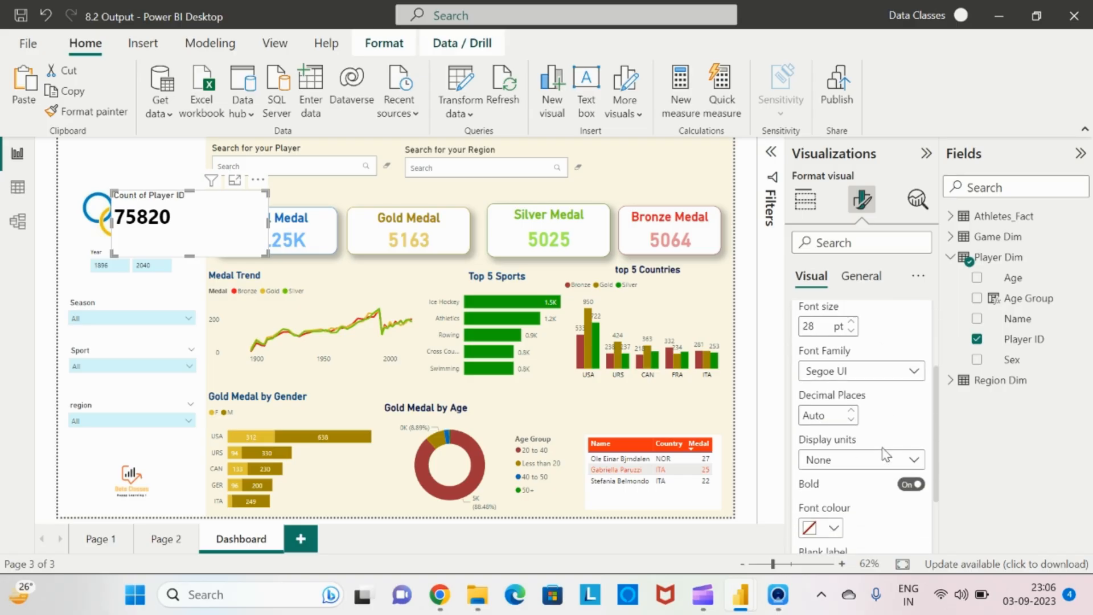
pyautogui.scroll(-2, 886, 453)
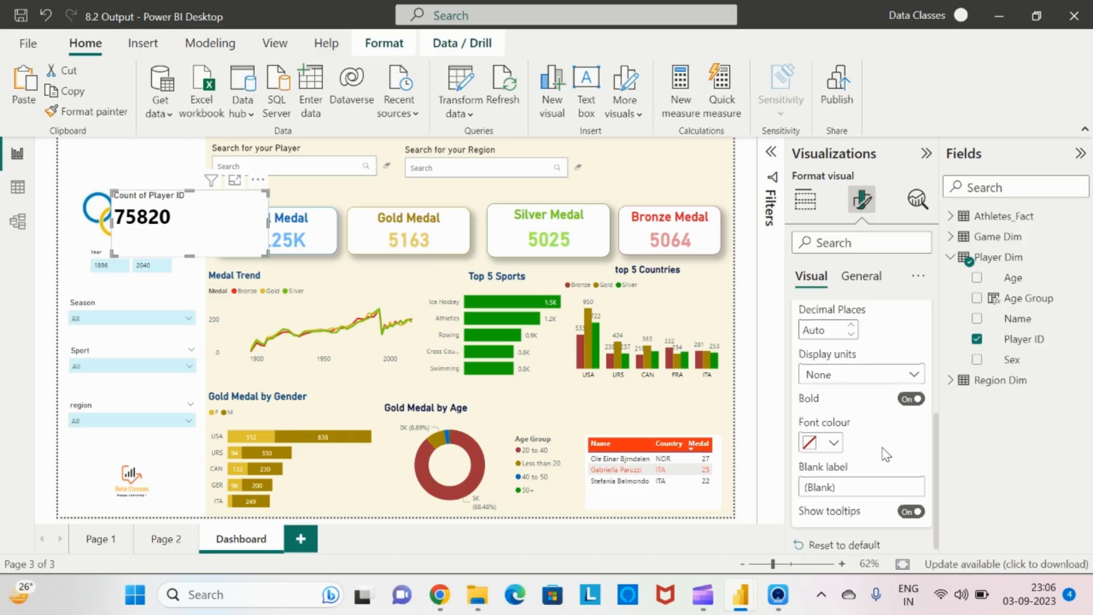
pyautogui.scroll(5, 885, 453)
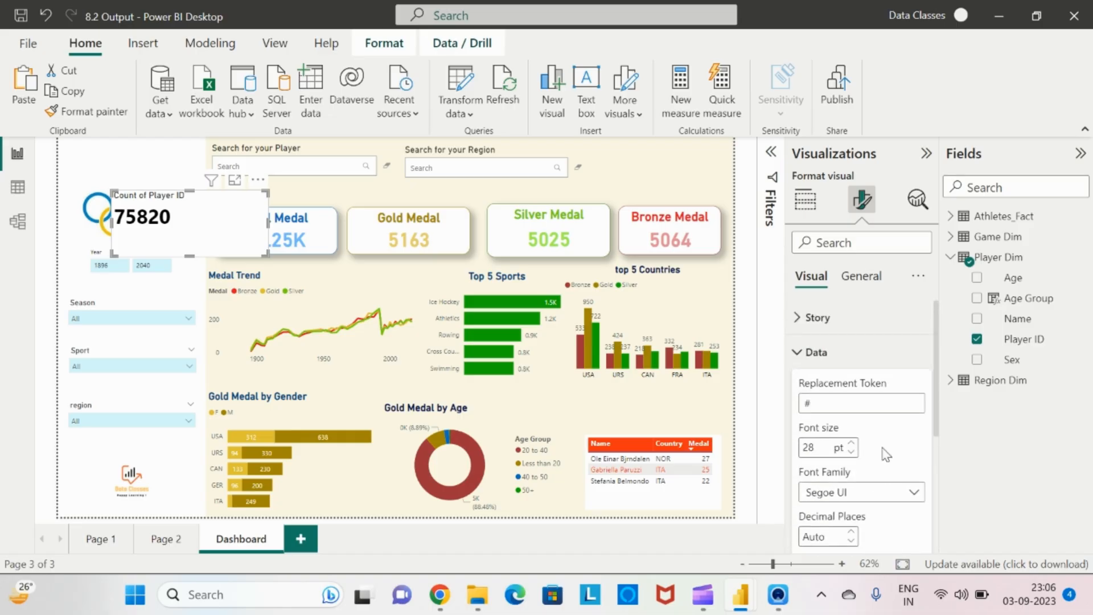
pyautogui.moveTo(824, 405); pyautogui.dragTo(798, 407)
pyautogui.press('BackSpace')
pyautogui.scroll(-4, 885, 444)
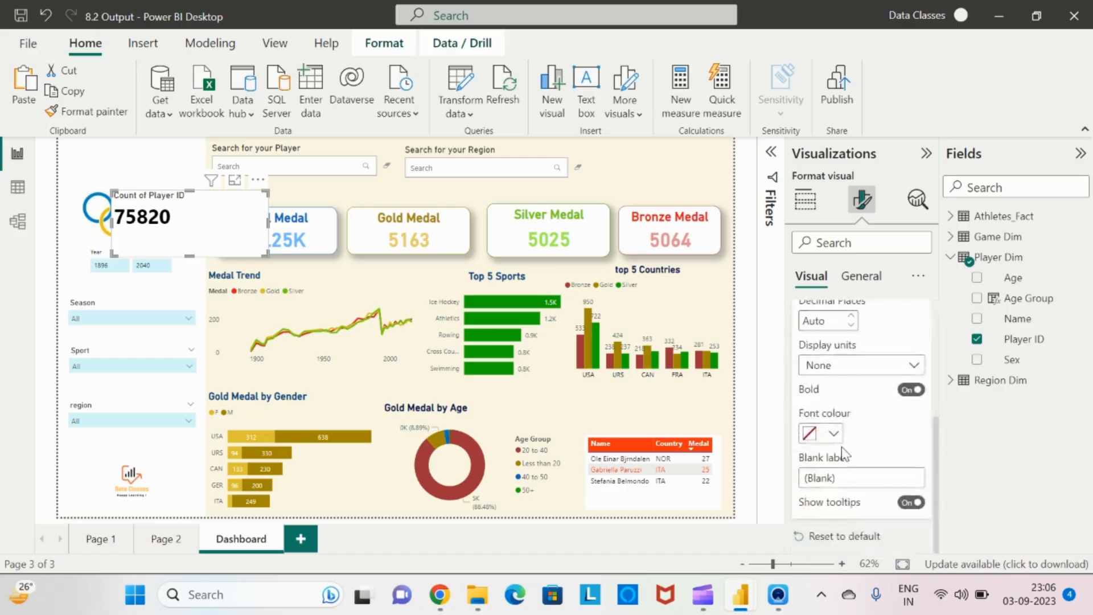
# Set the data story value's font colour to dark blue and collapse the Data settings
pyautogui.click(830, 434)
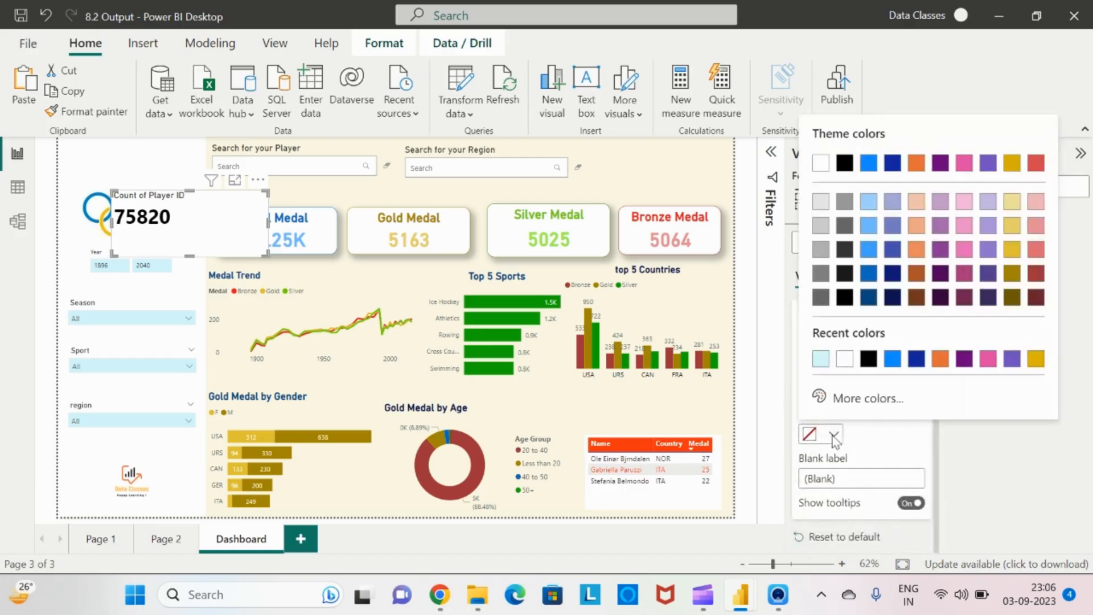
pyautogui.click(866, 297)
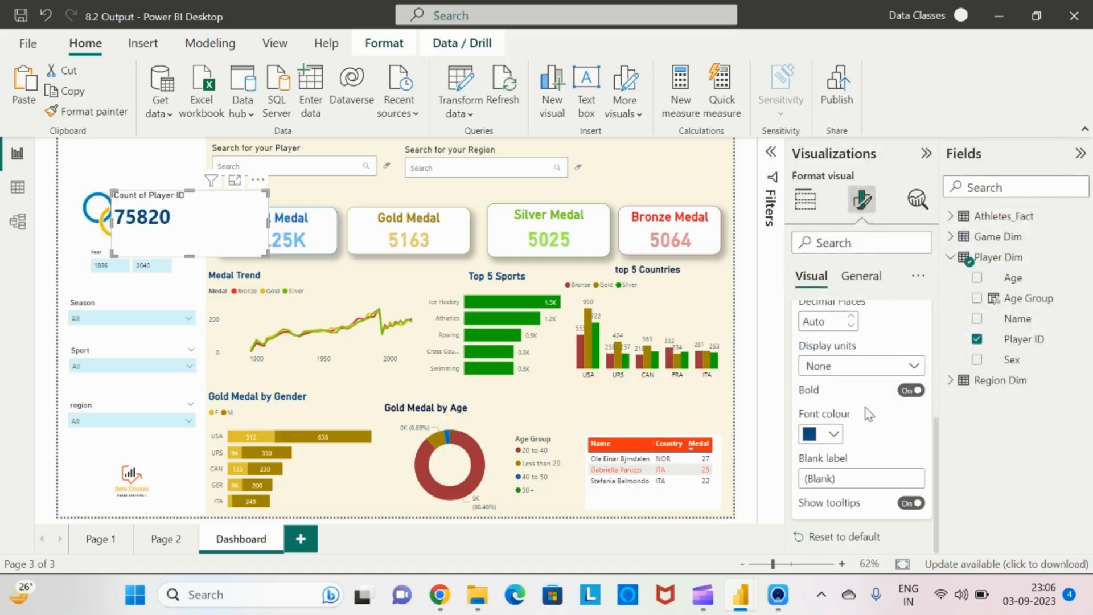
pyautogui.scroll(5, 868, 414)
pyautogui.click(798, 354)
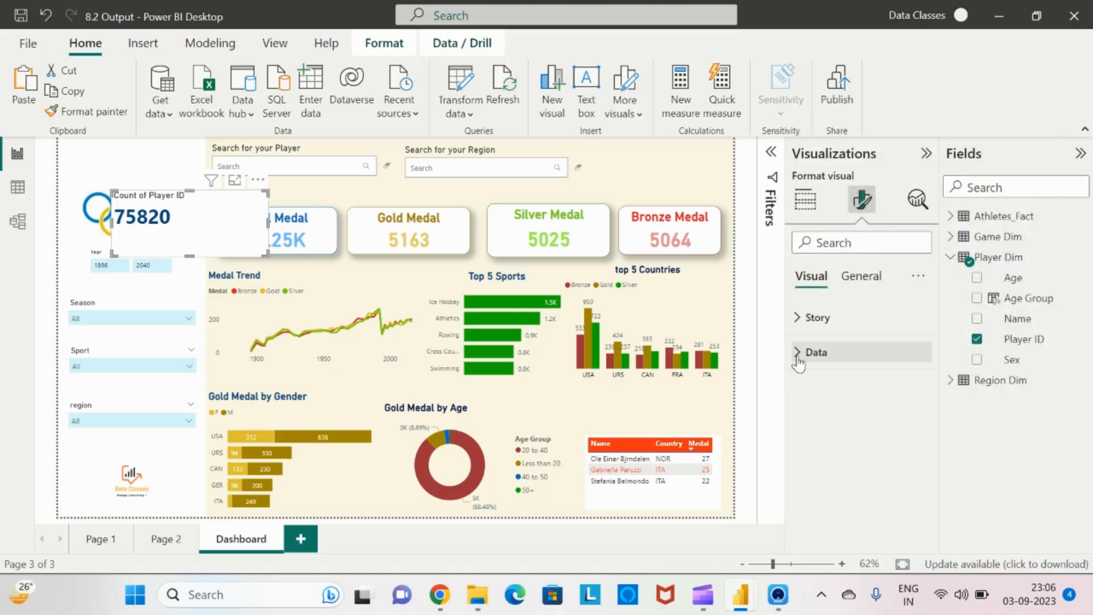
# Enter the story text "The total no of Partcipants are #"
pyautogui.click(797, 317)
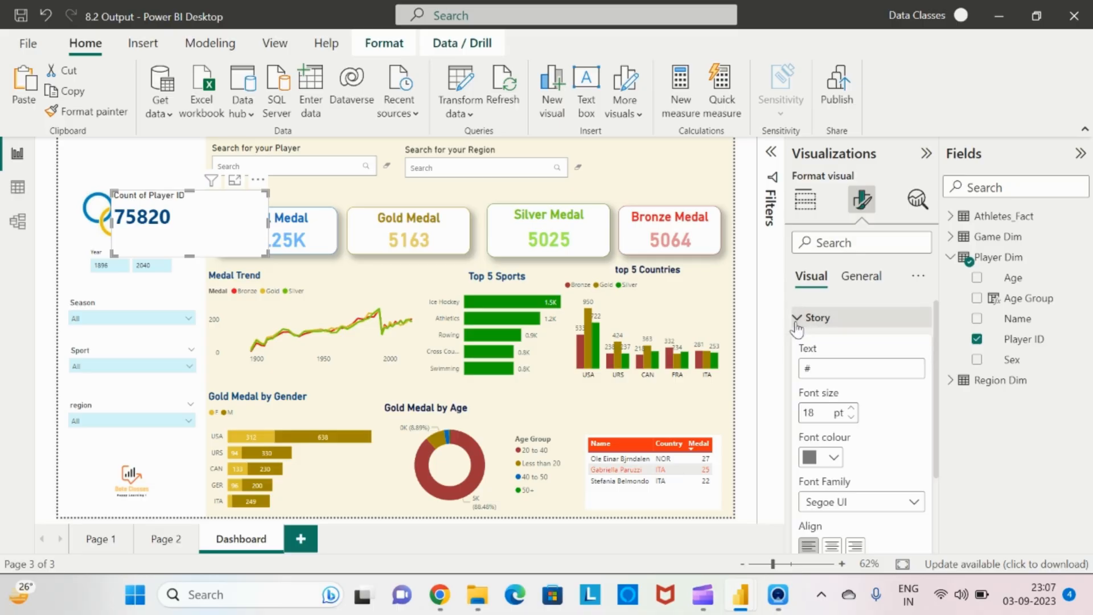
pyautogui.click(834, 370)
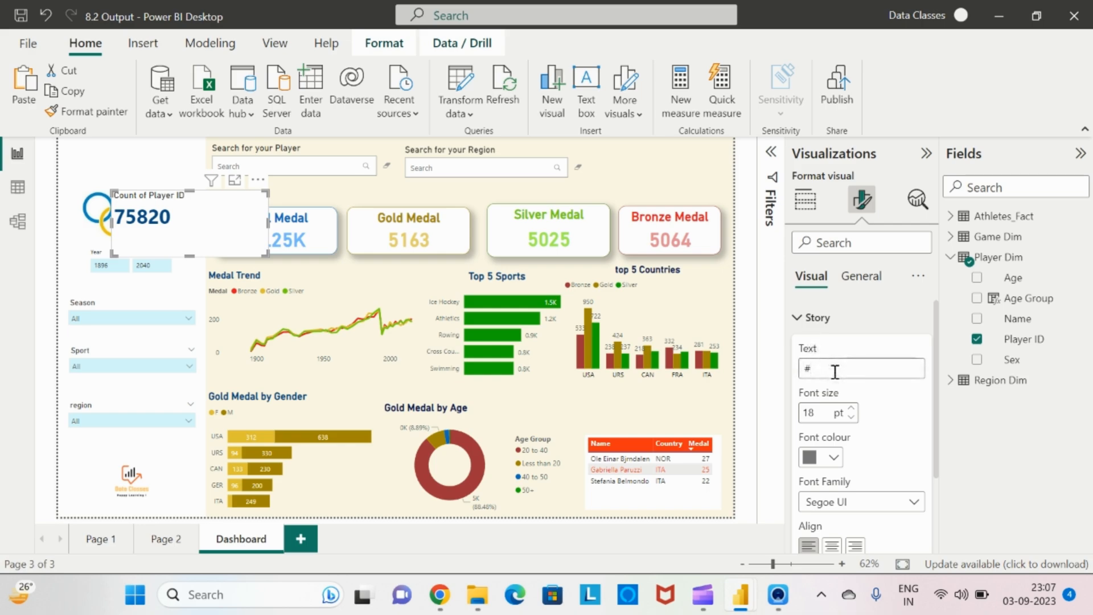
pyautogui.write('The ')
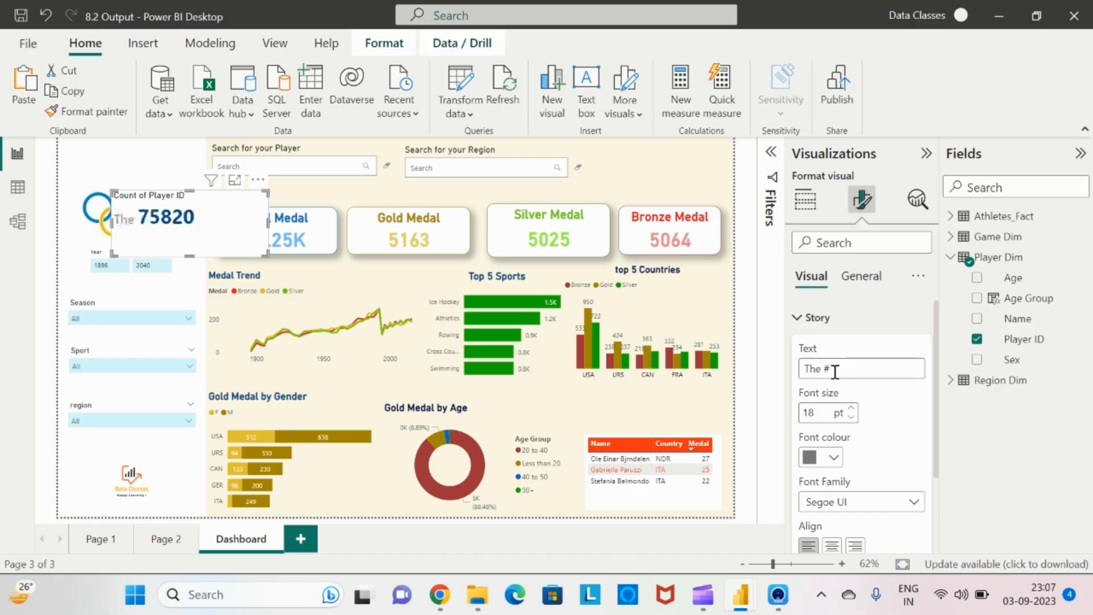
pyautogui.write('total no of ')
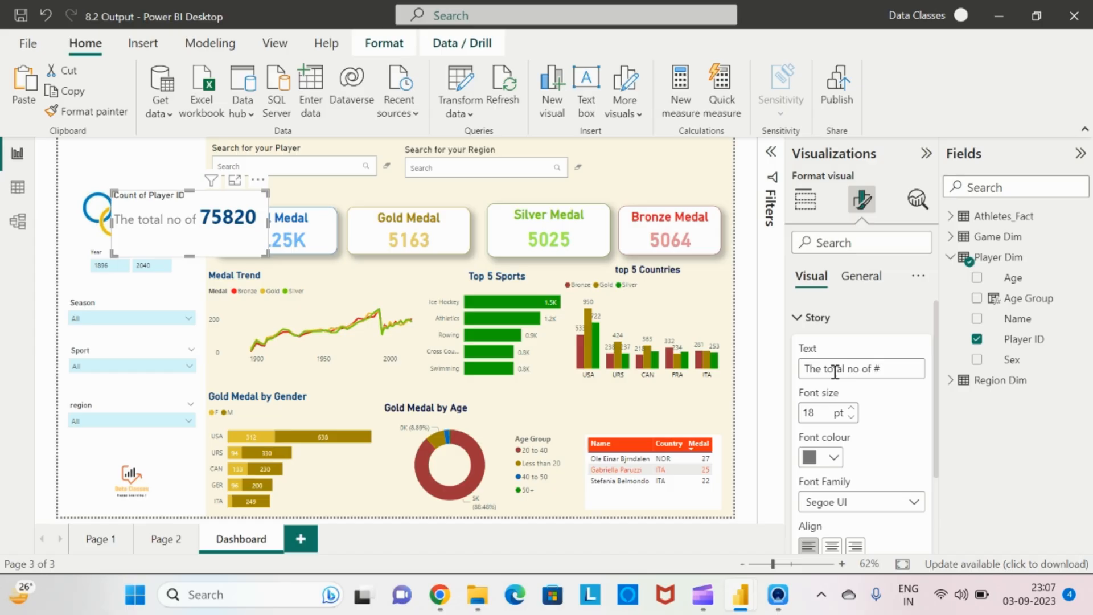
pyautogui.write('Pato')
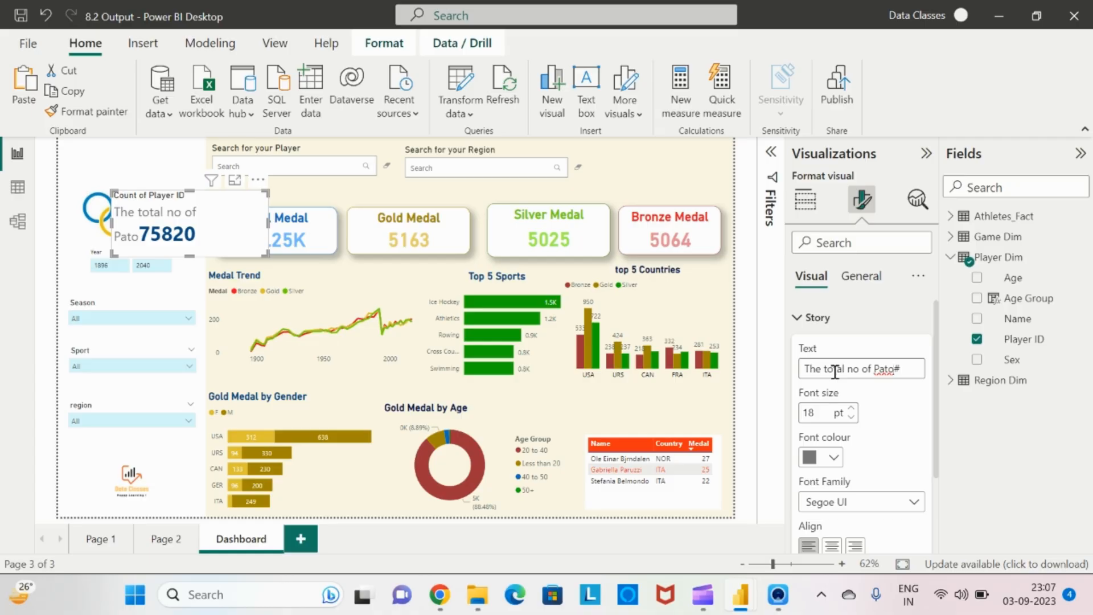
pyautogui.press('BackSpace')
pyautogui.press('BackSpace')
pyautogui.write('rt')
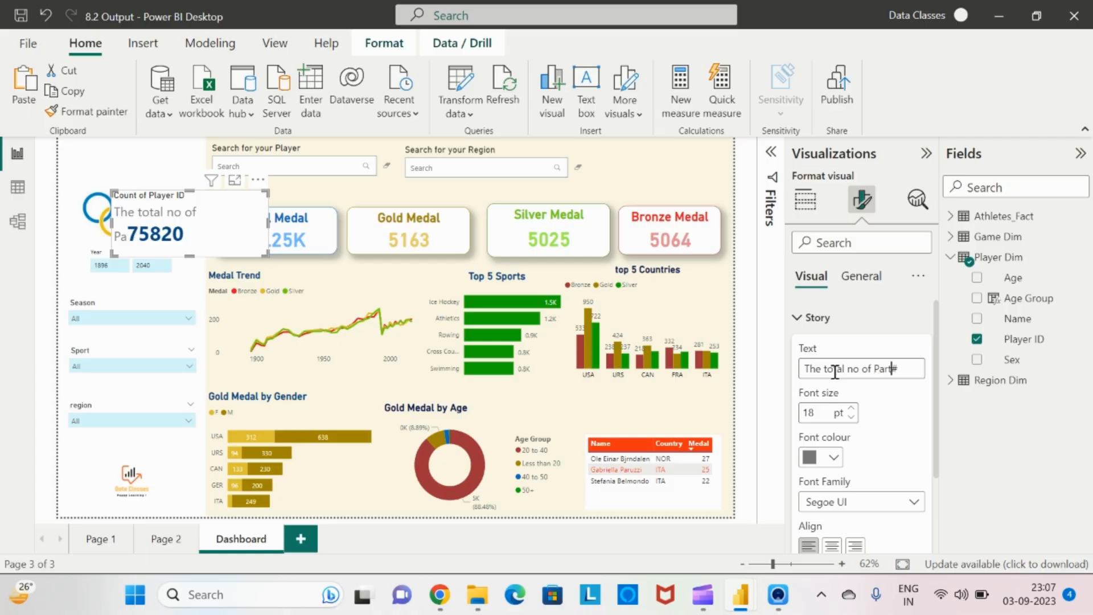
pyautogui.write('cipants')
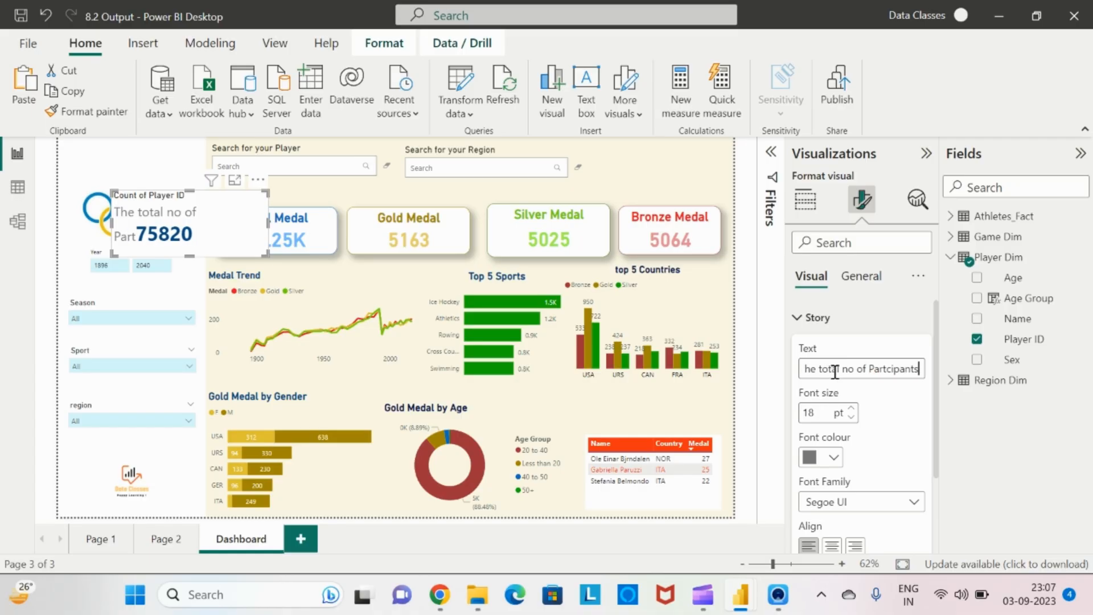
pyautogui.write(' are')
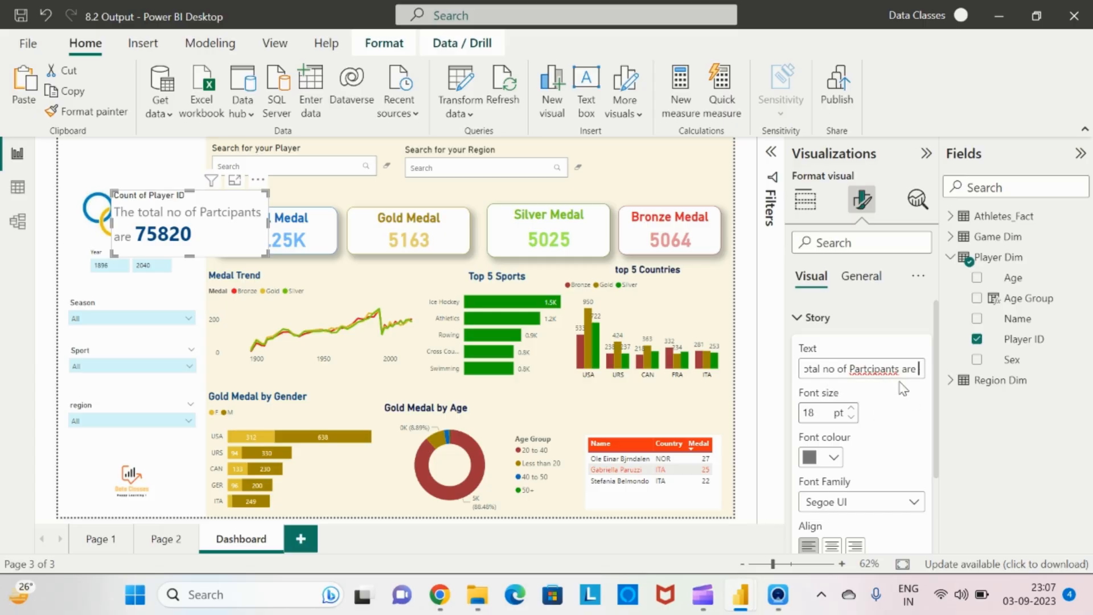
pyautogui.write('#')
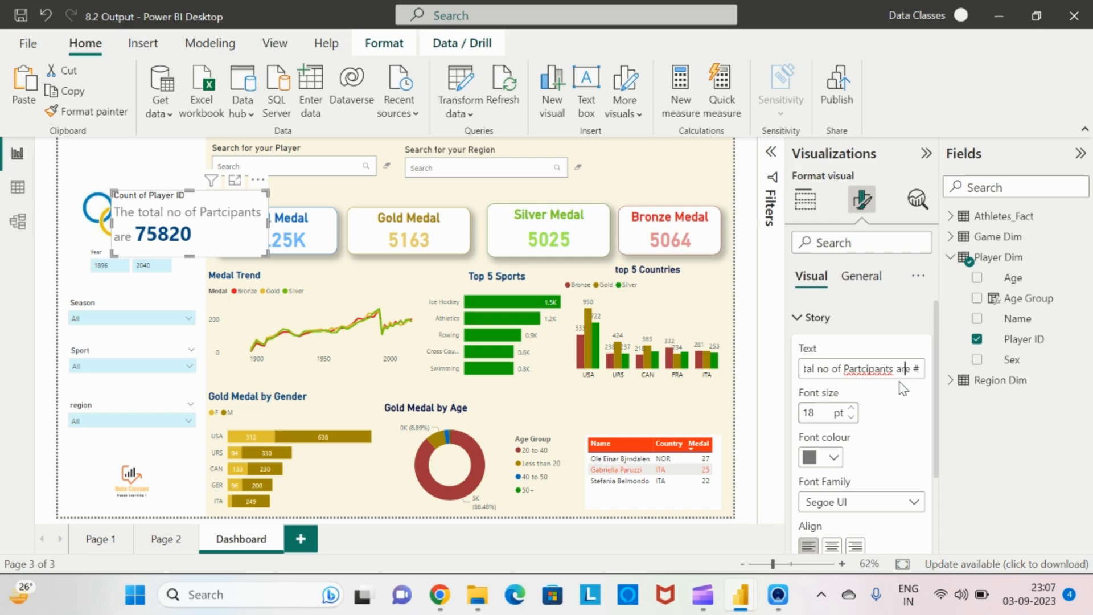
# Replace the story text with "# are the total no of player"
pyautogui.hotkey('ctrl', 'a')
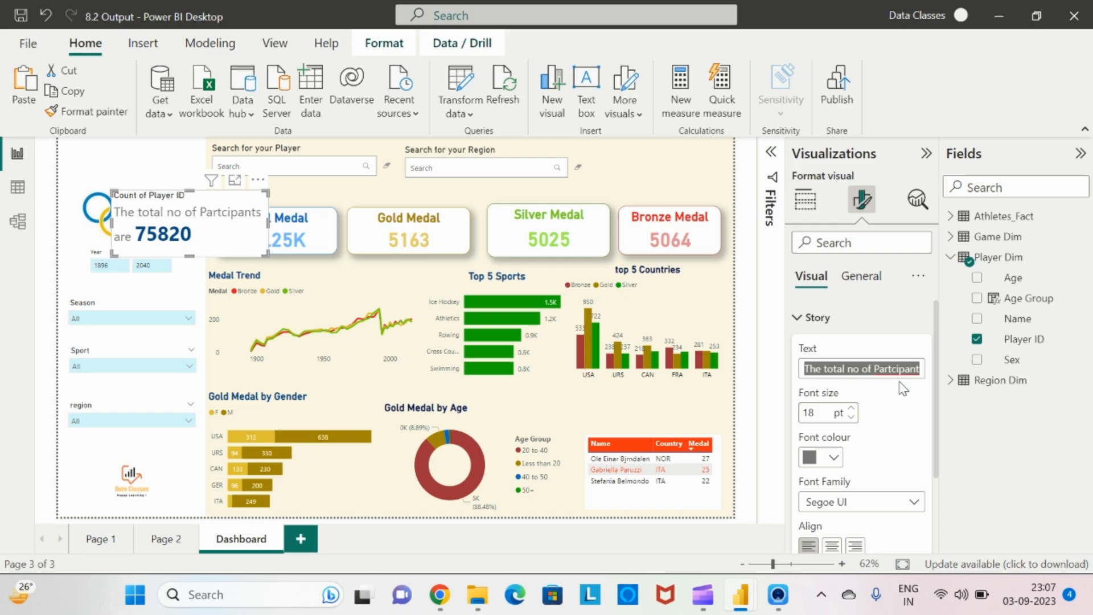
pyautogui.write('#')
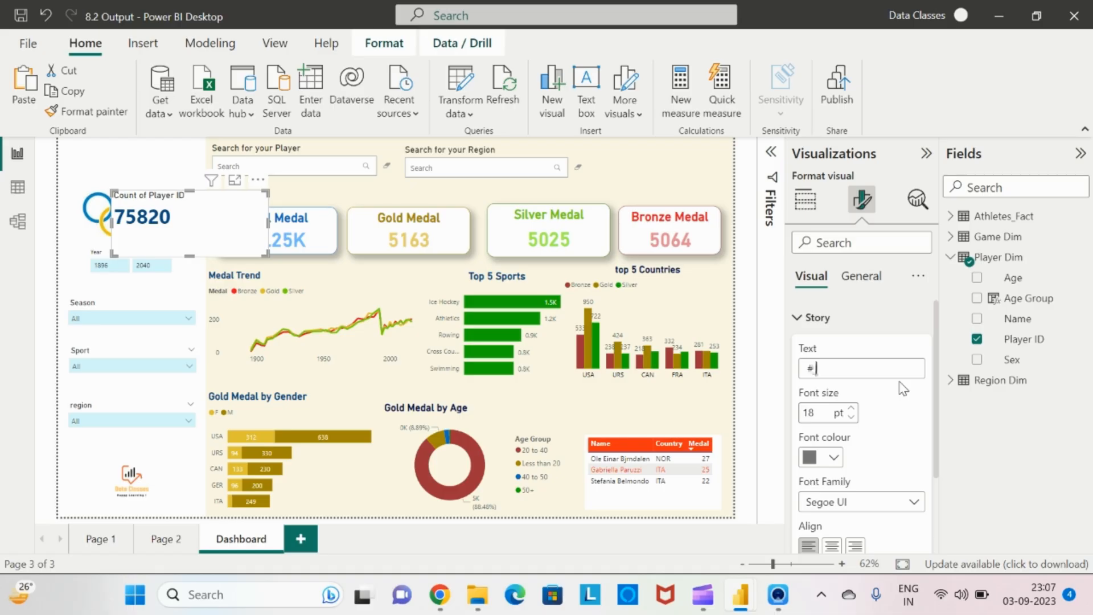
pyautogui.write(' are the m')
pyautogui.write('otal no of player')
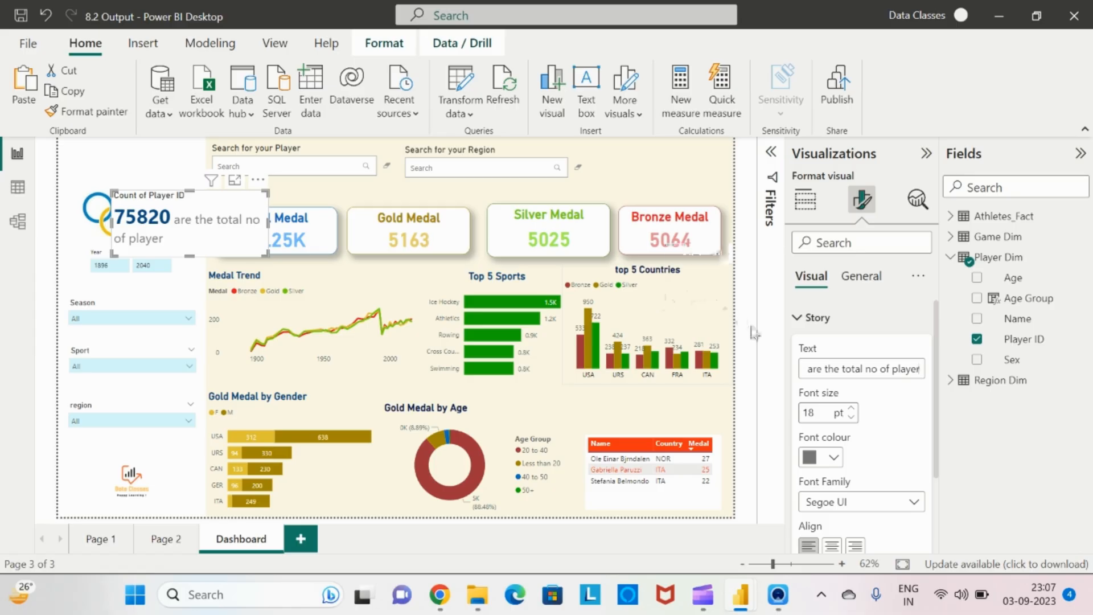
# Turn off the data story visual's title in its general settings
pyautogui.click(803, 317)
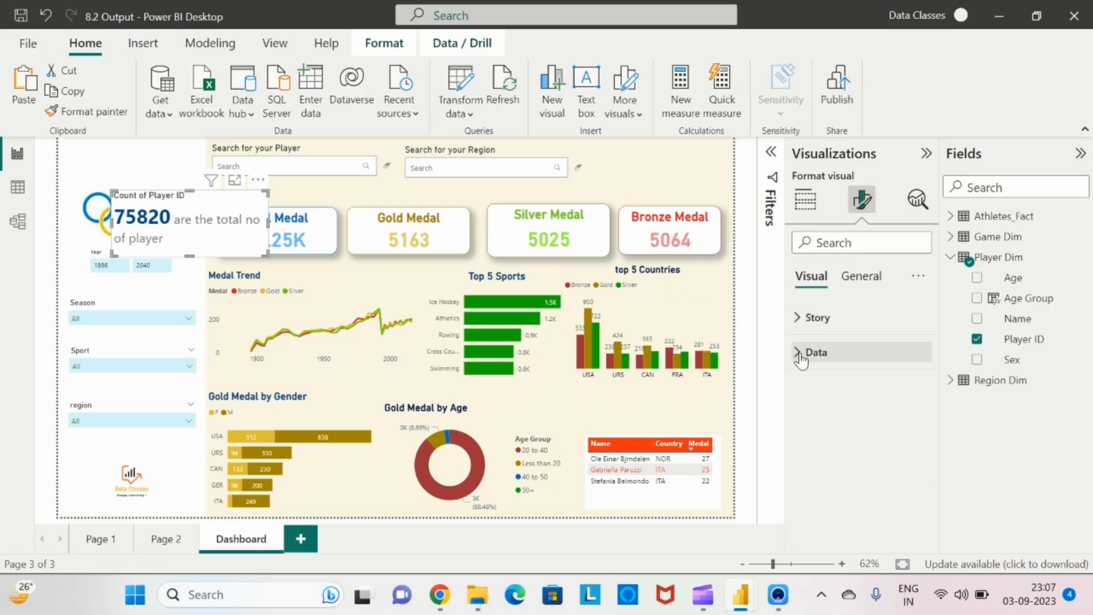
pyautogui.click(816, 353)
pyautogui.scroll(-4, 842, 432)
pyautogui.scroll(-1, 854, 448)
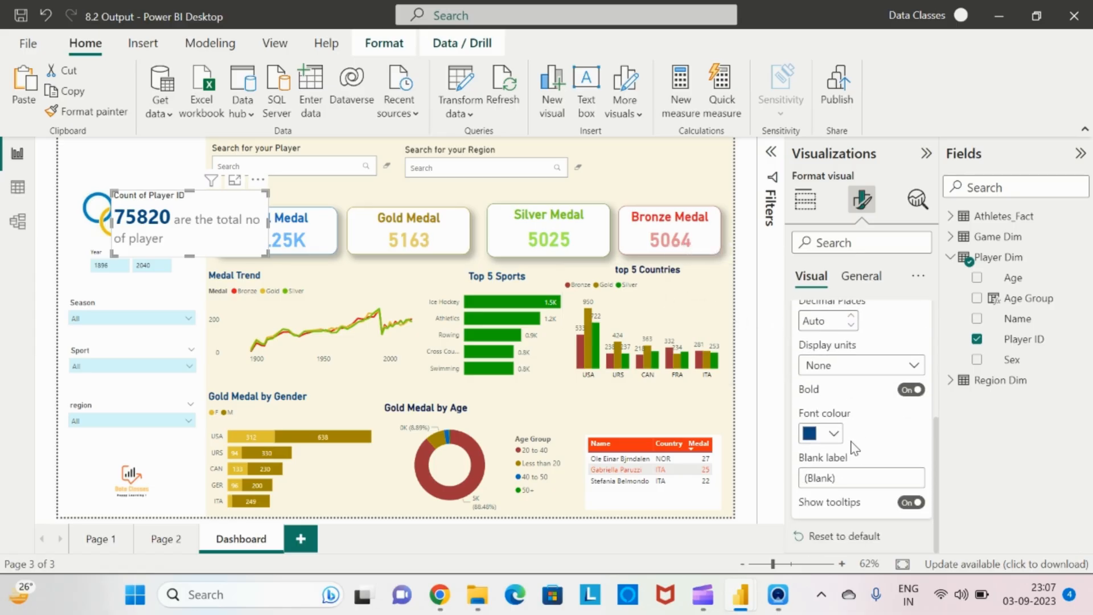
pyautogui.scroll(4, 854, 448)
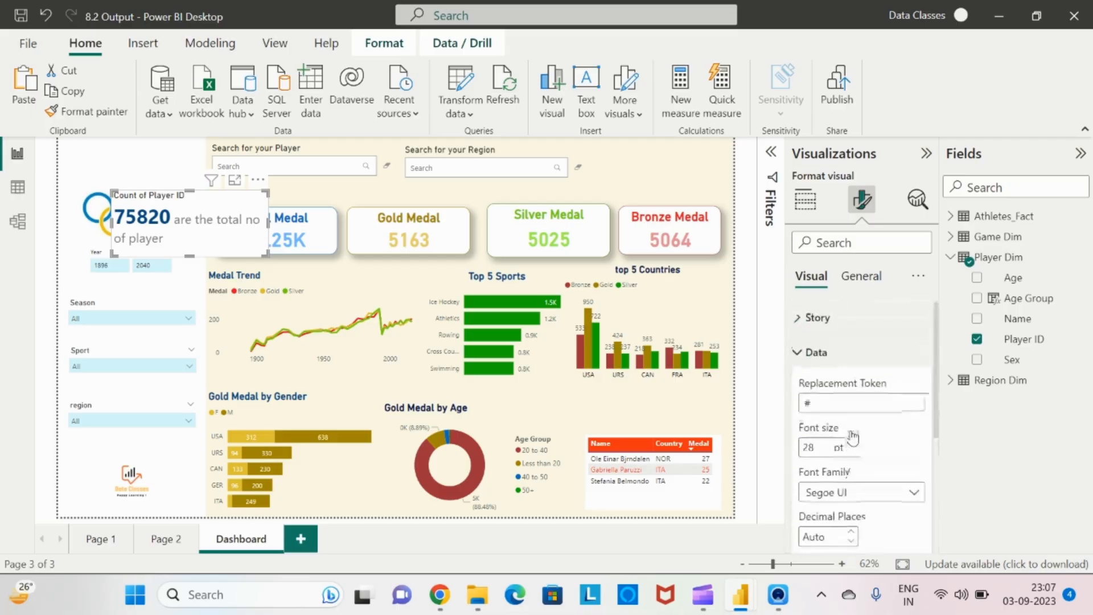
pyautogui.click(854, 277)
pyautogui.click(917, 352)
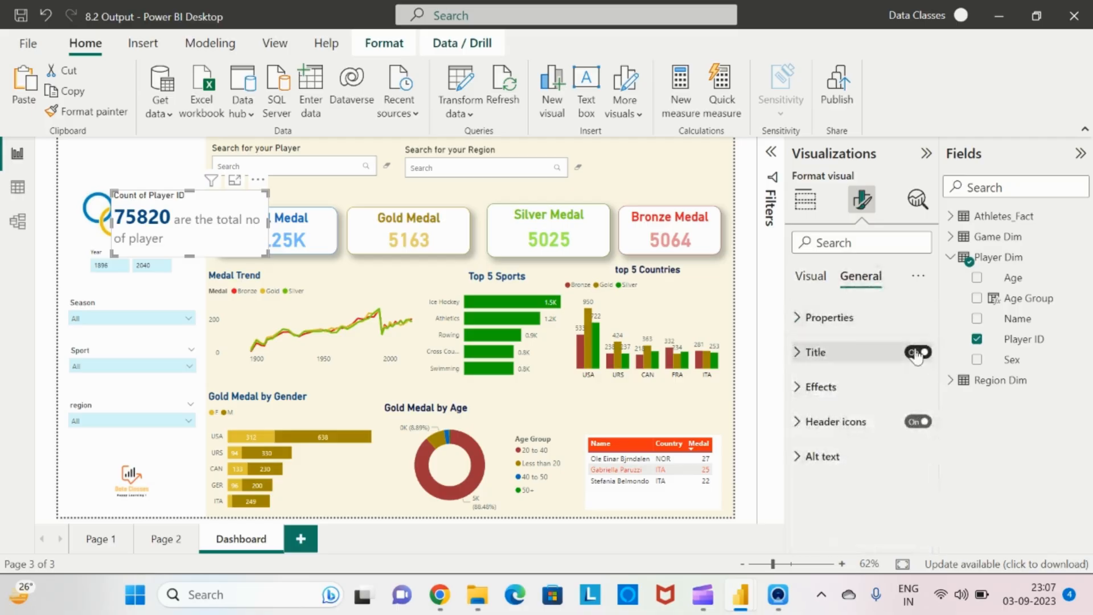
pyautogui.click(810, 277)
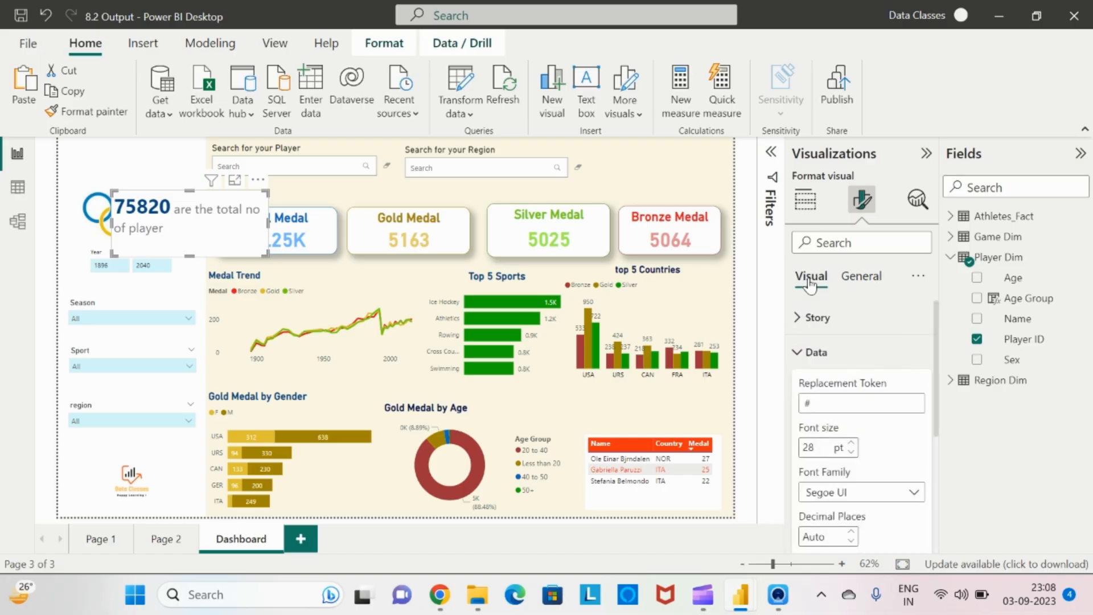
# Set the replacement token to ? and replace the # in the story text with ?
pyautogui.click(803, 317)
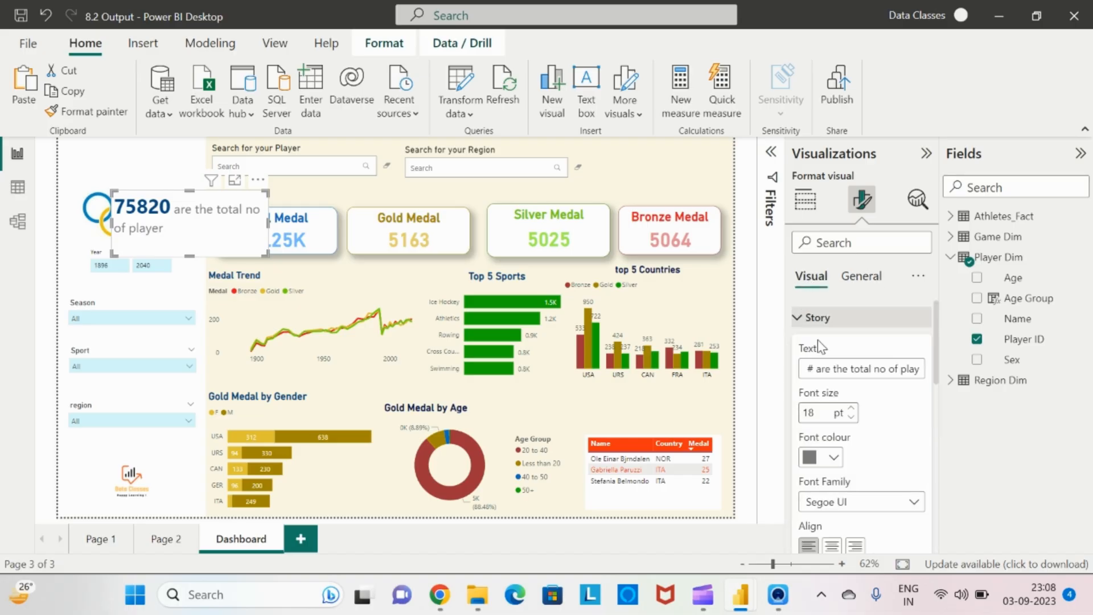
pyautogui.press('Left')
pyautogui.press('Left')
pyautogui.press('Left')
pyautogui.press('Left')
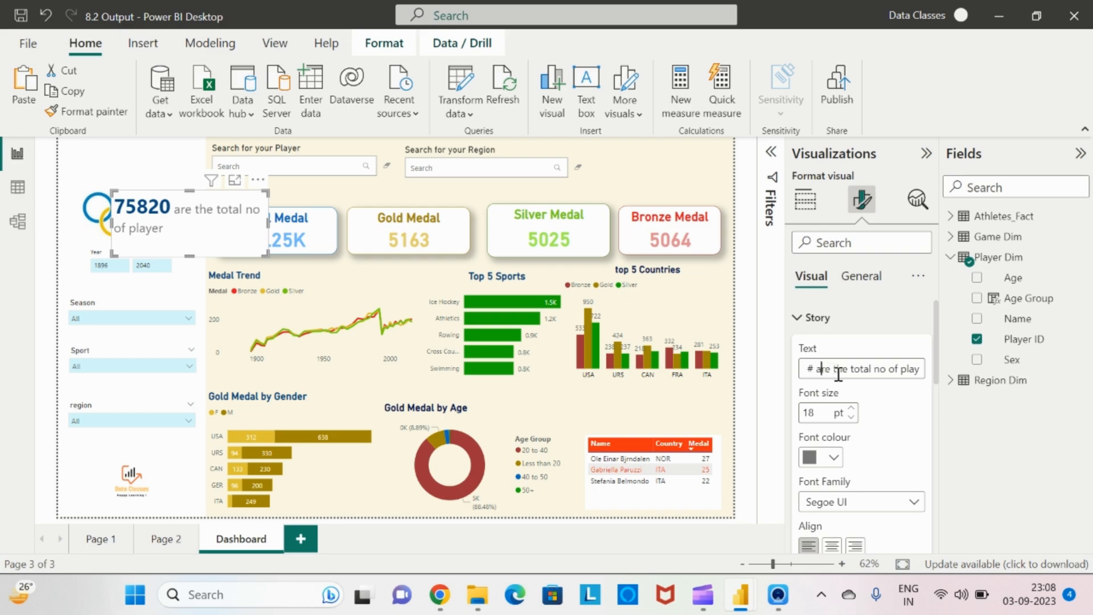
pyautogui.click(800, 317)
pyautogui.click(824, 404)
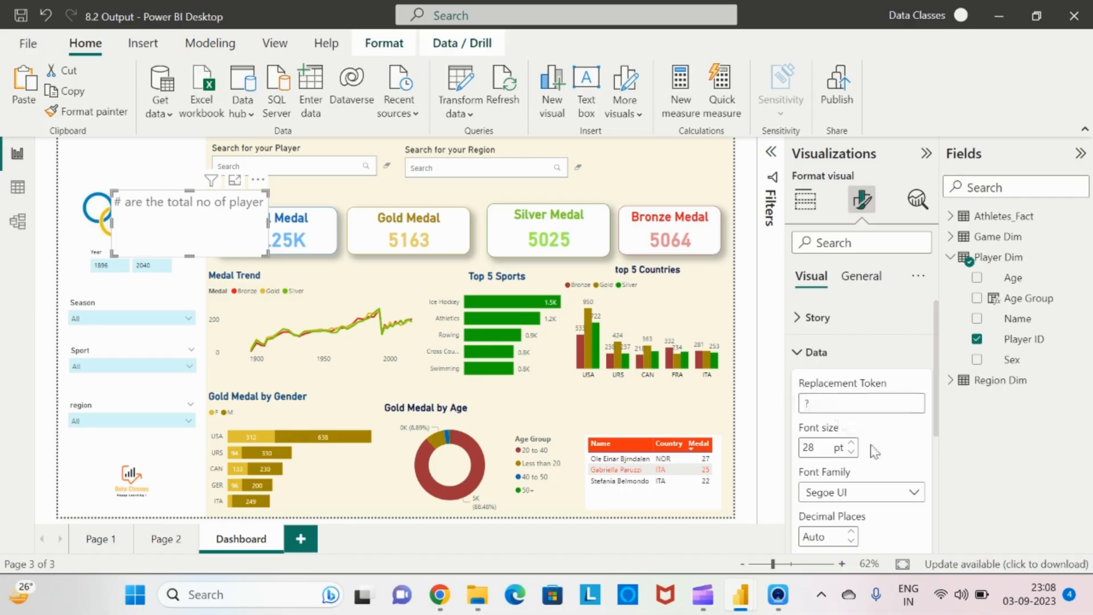
pyautogui.click(798, 318)
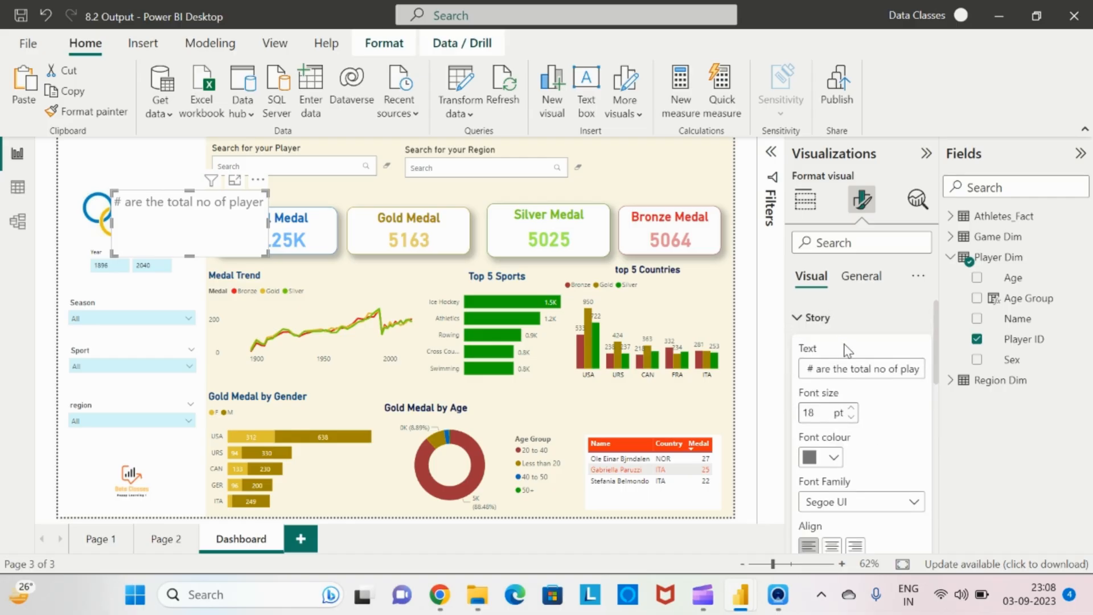
pyautogui.doubleClick(817, 368)
pyautogui.write('?')
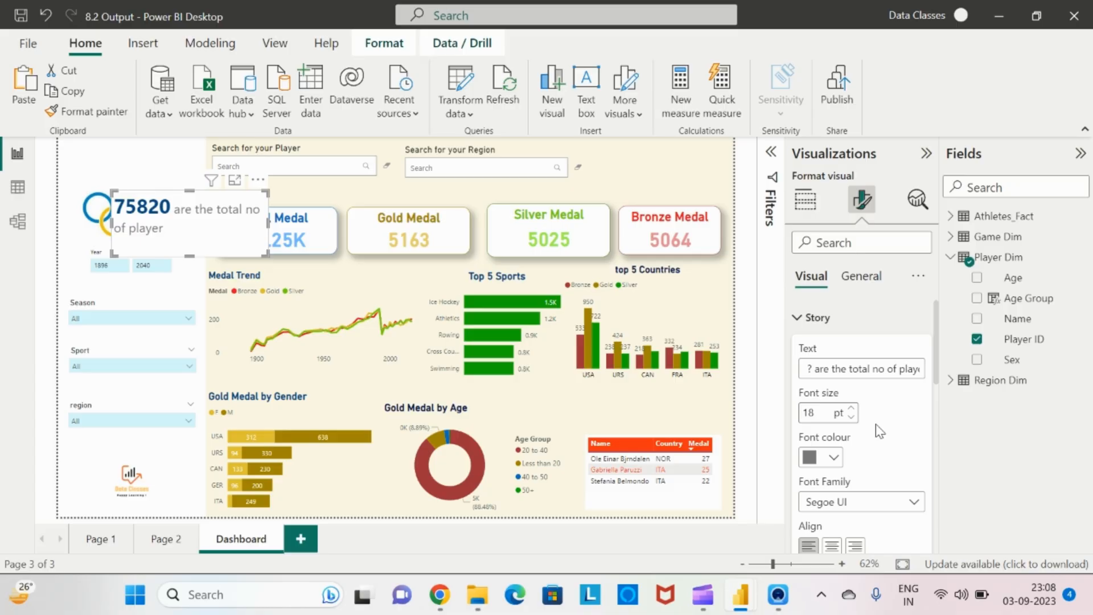
# Delete the story's wording so only the ? token remains, and compare with the reference report
pyautogui.tripleClick(828, 373)
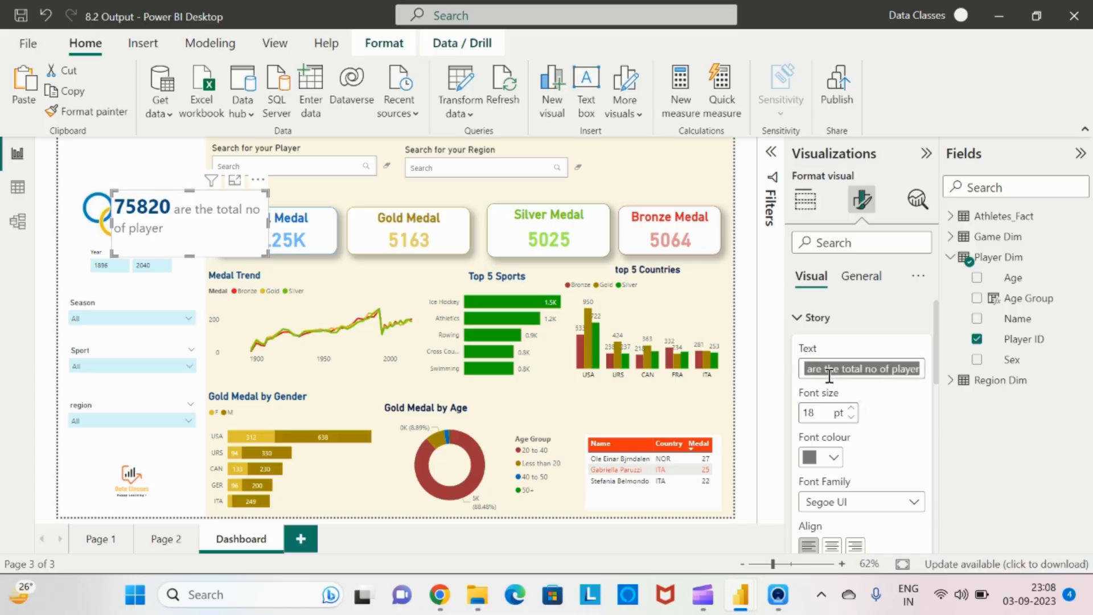
pyautogui.press('BackSpace')
pyautogui.hotkey('alt', 'Tab')
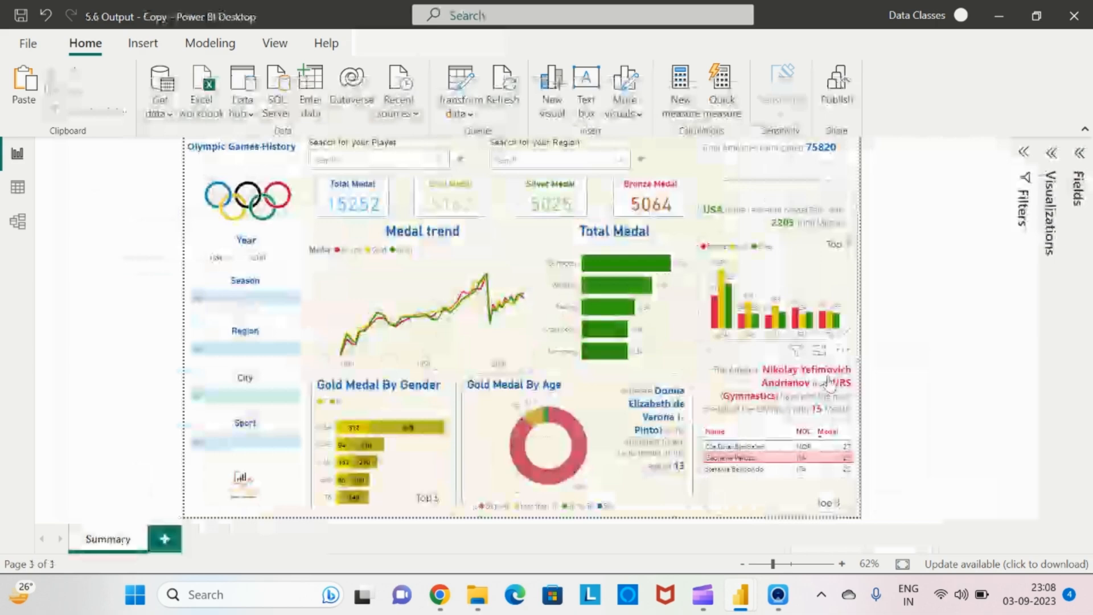
pyautogui.hotkey('alt', 'Tab')
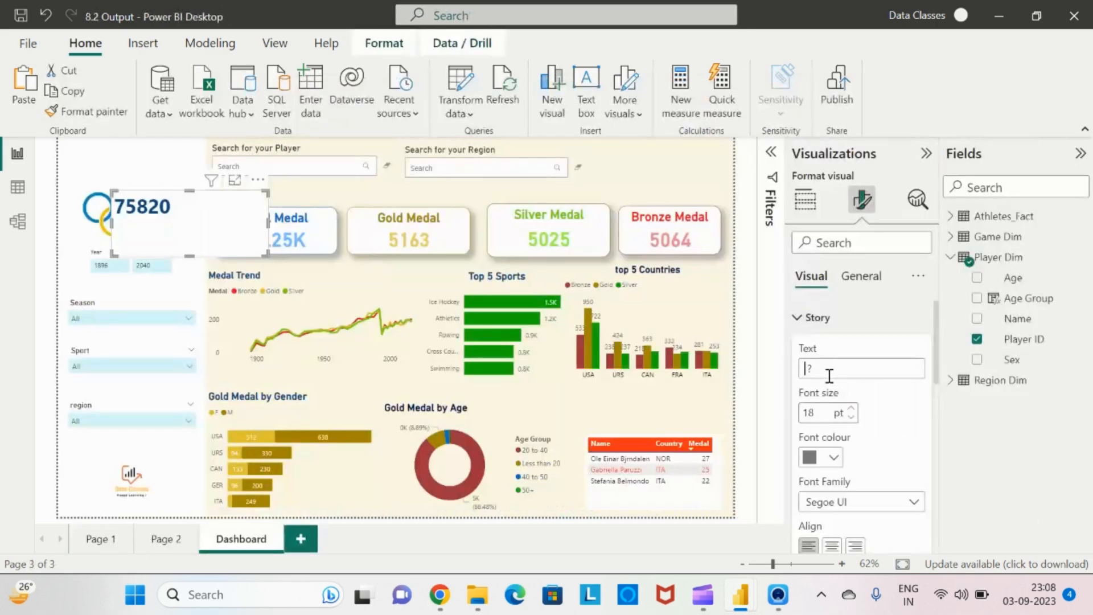
# Enter the story text "Total Athletes Participated ?" for the data story visual
pyautogui.write('Total All')
pyautogui.write('l')
pyautogui.press('BackSpace')
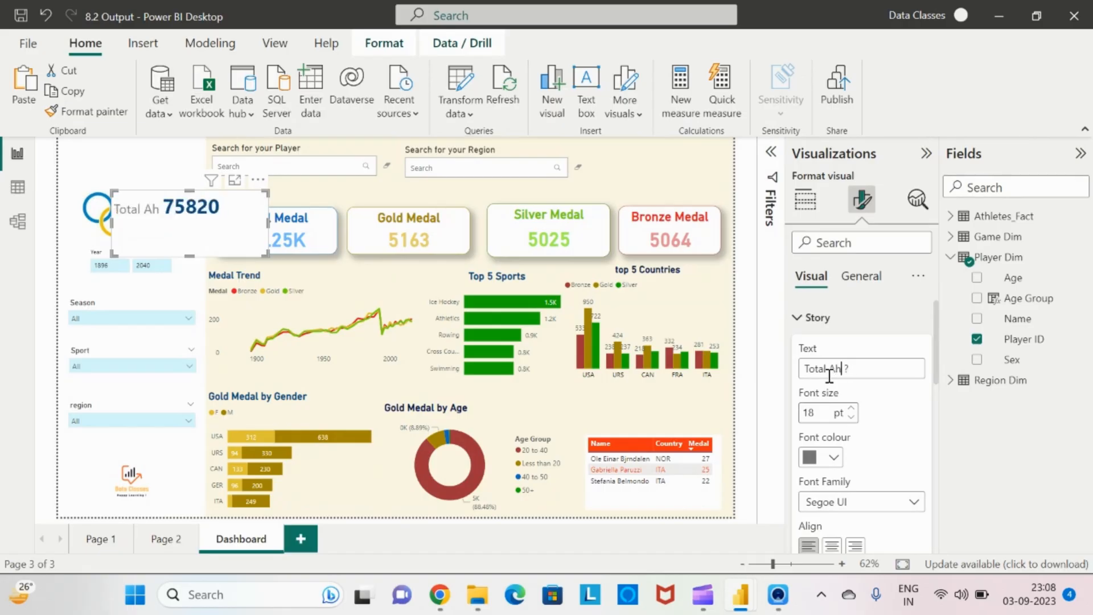
pyautogui.write('letes Participated')
pyautogui.press('Left')
pyautogui.press('Left')
pyautogui.press('Left')
pyautogui.press('Left')
pyautogui.press('Left')
pyautogui.press('Left')
pyautogui.press('Left')
pyautogui.press('Left')
pyautogui.press('Left')
pyautogui.press('Left')
pyautogui.press('Left')
pyautogui.press('Left')
pyautogui.press('Left')
pyautogui.press('Left')
pyautogui.press('Left')
pyautogui.press('Left')
pyautogui.press('Left')
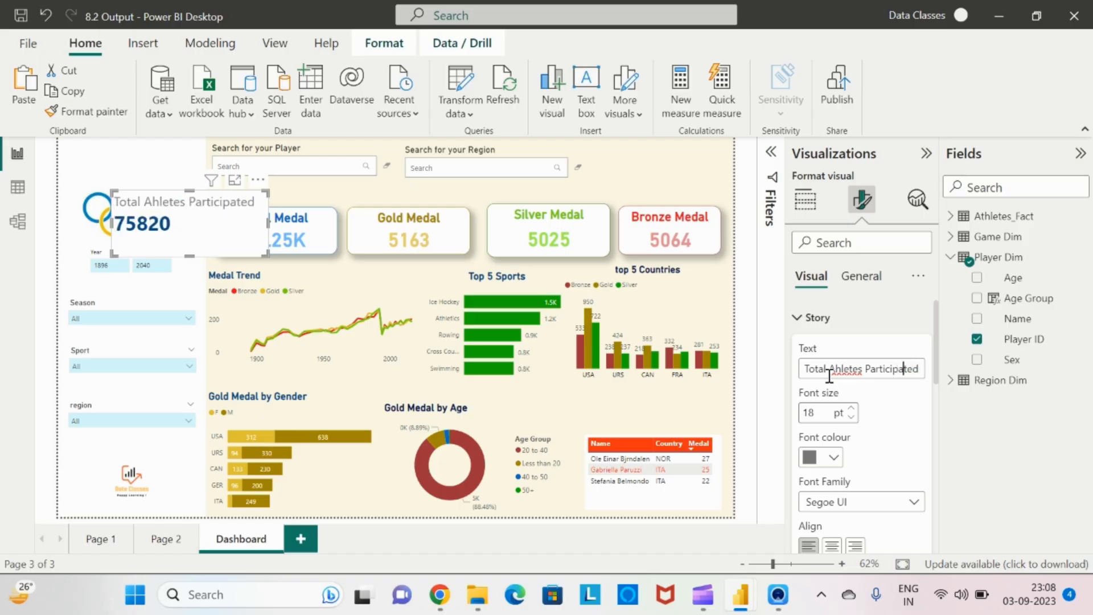
pyautogui.press('Left')
pyautogui.press('Left')
pyautogui.write('t')
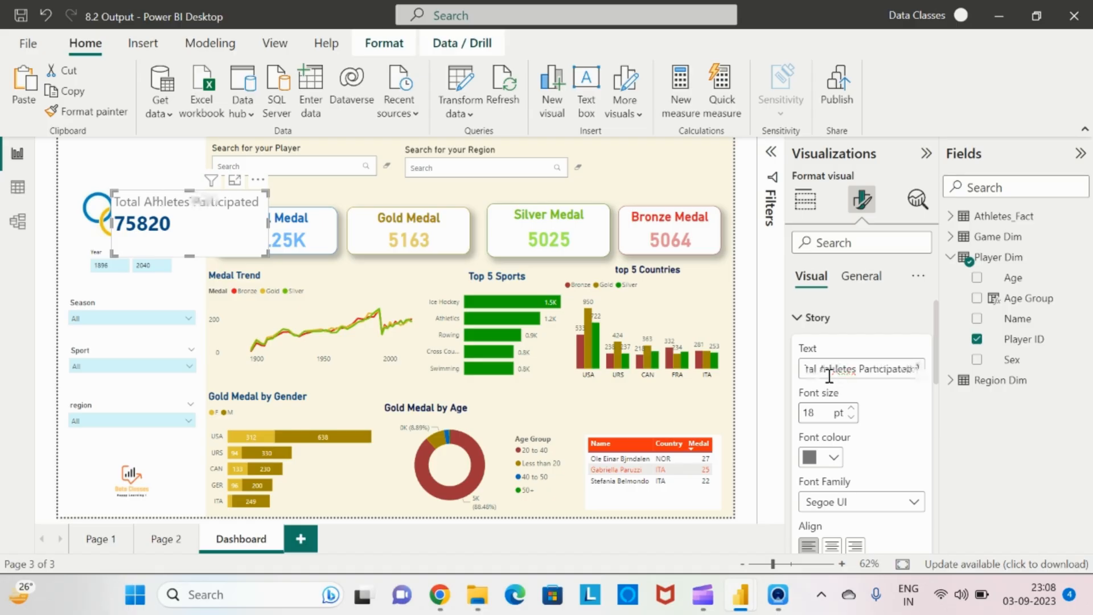
pyautogui.press('End')
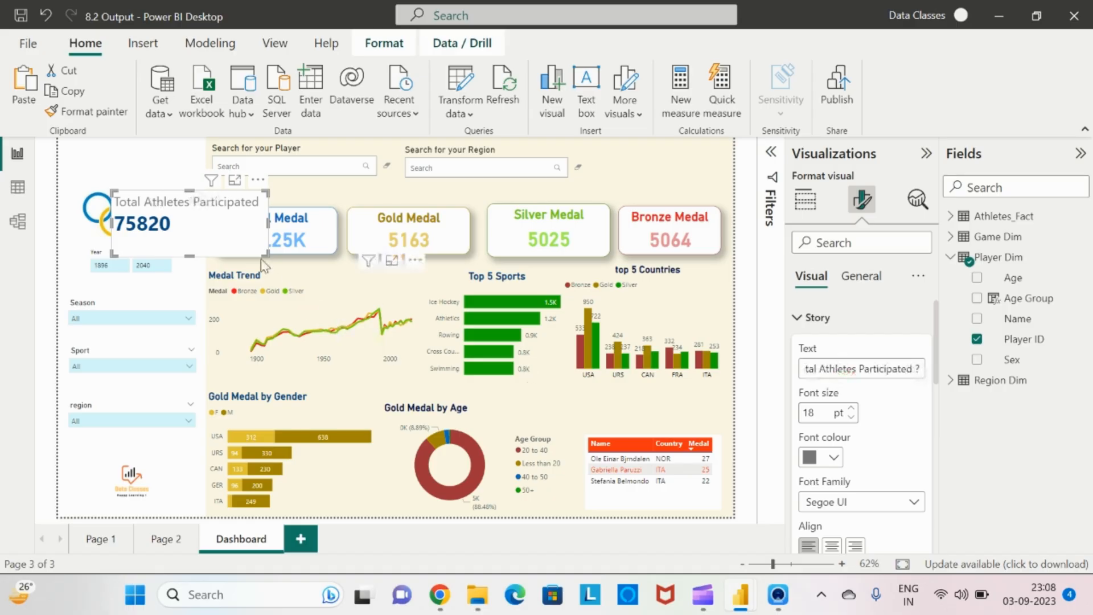
# Widen the data story visual, move it to the top-right corner of the dashboard, and shrink its height
pyautogui.moveTo(268, 224); pyautogui.dragTo(734, 206)
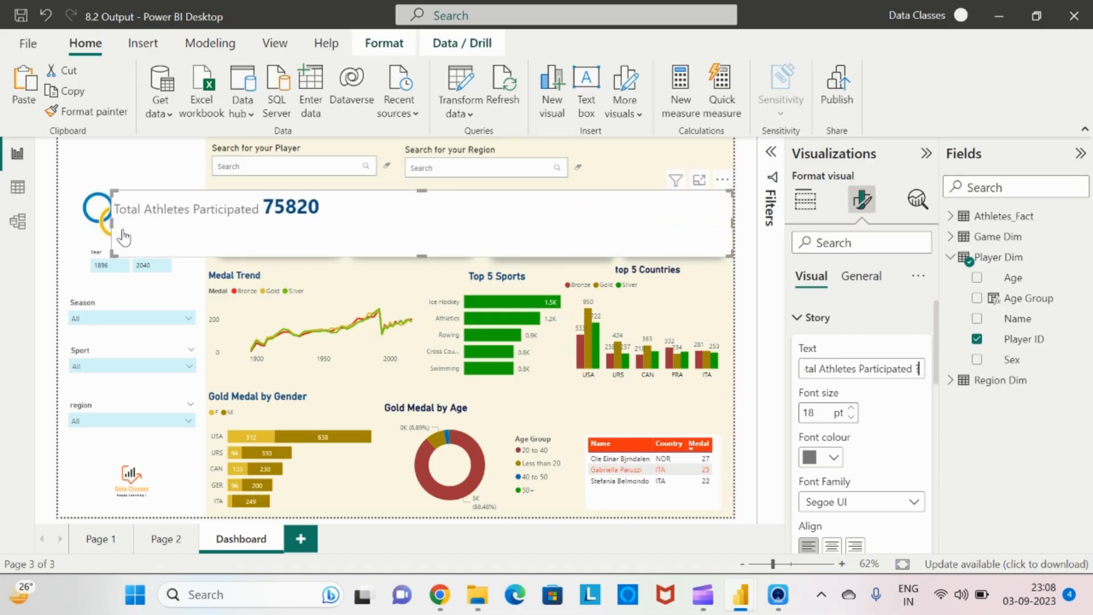
pyautogui.moveTo(114, 227); pyautogui.dragTo(576, 228)
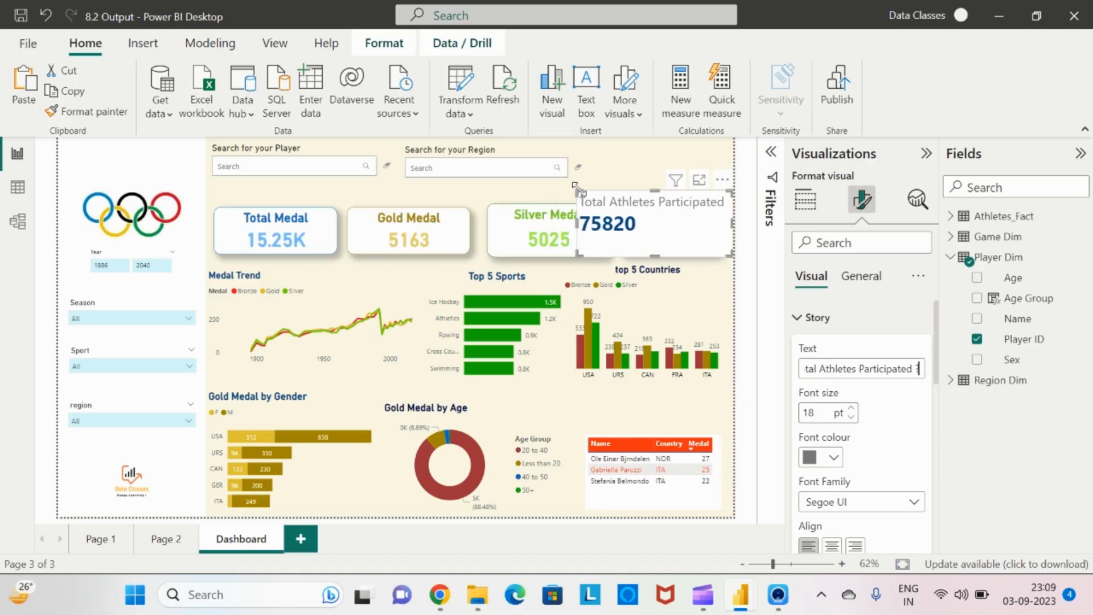
pyautogui.moveTo(655, 189); pyautogui.dragTo(654, 145)
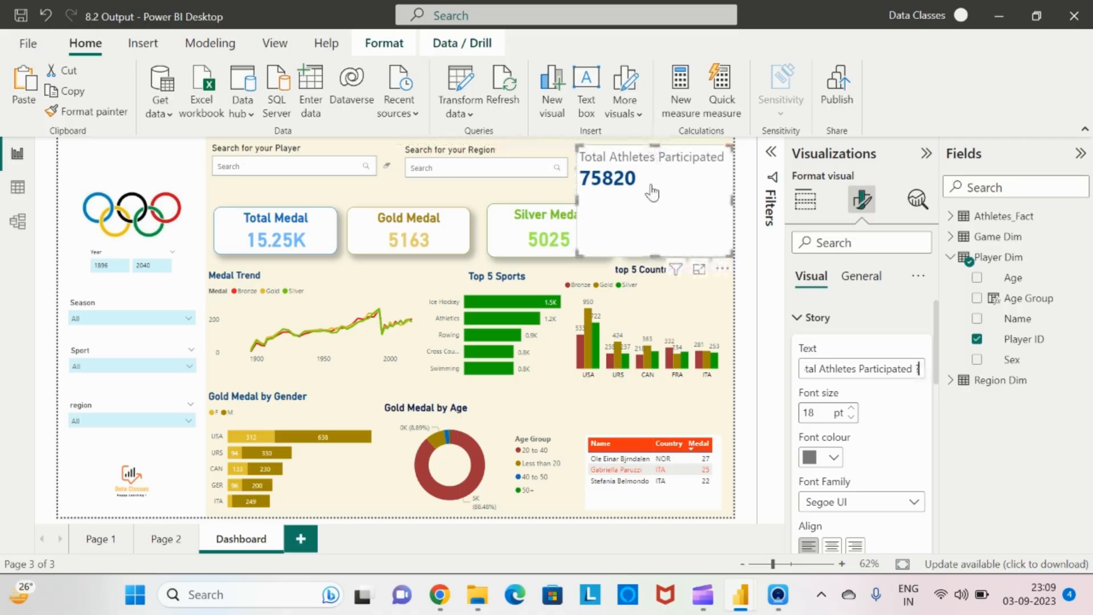
pyautogui.moveTo(654, 254); pyautogui.dragTo(654, 186)
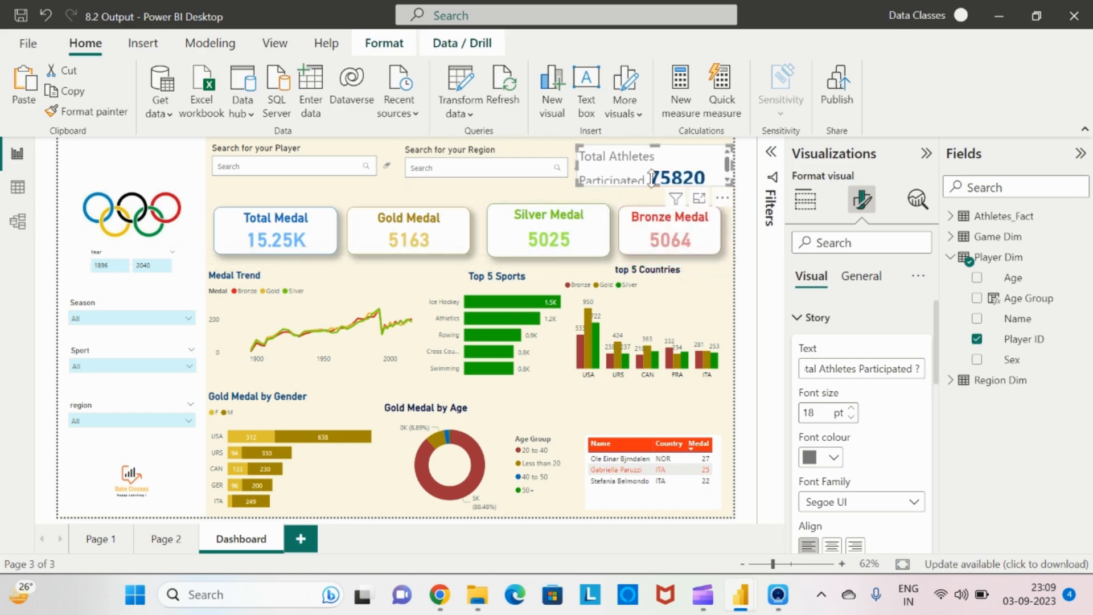
# Reduce the story text font size slightly and set the data value font size to 21 pt
pyautogui.click(851, 418)
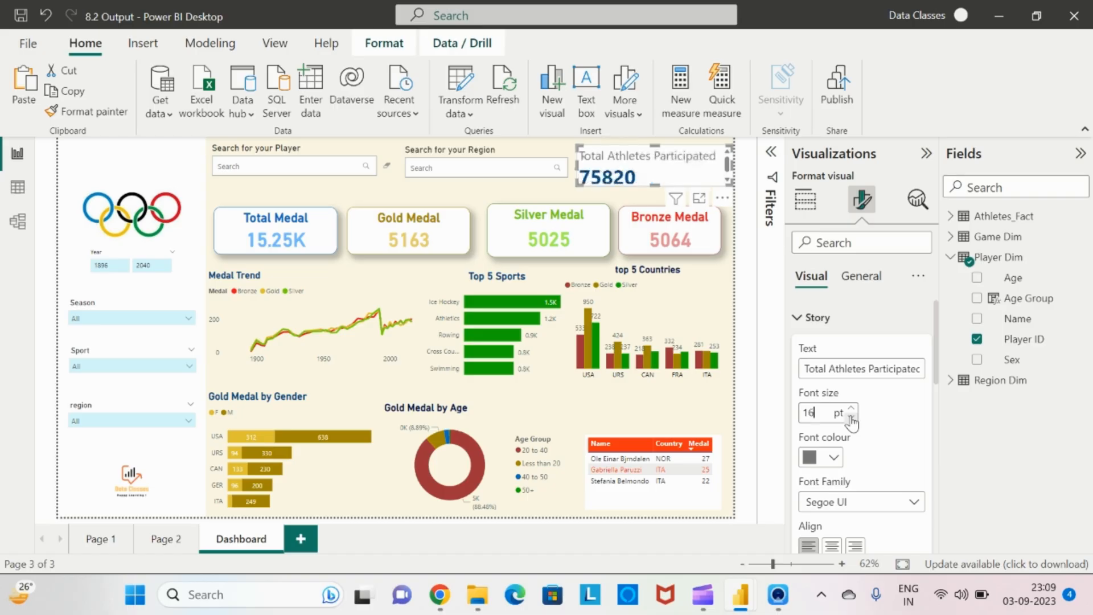
pyautogui.click(851, 419)
pyautogui.click(851, 418)
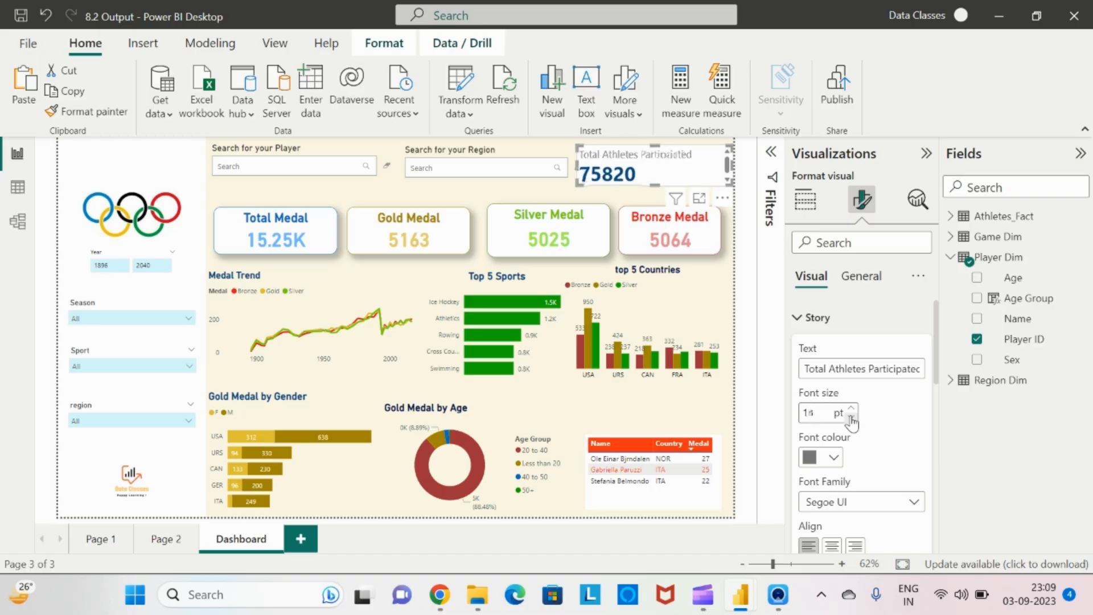
pyautogui.click(851, 418)
pyautogui.click(796, 319)
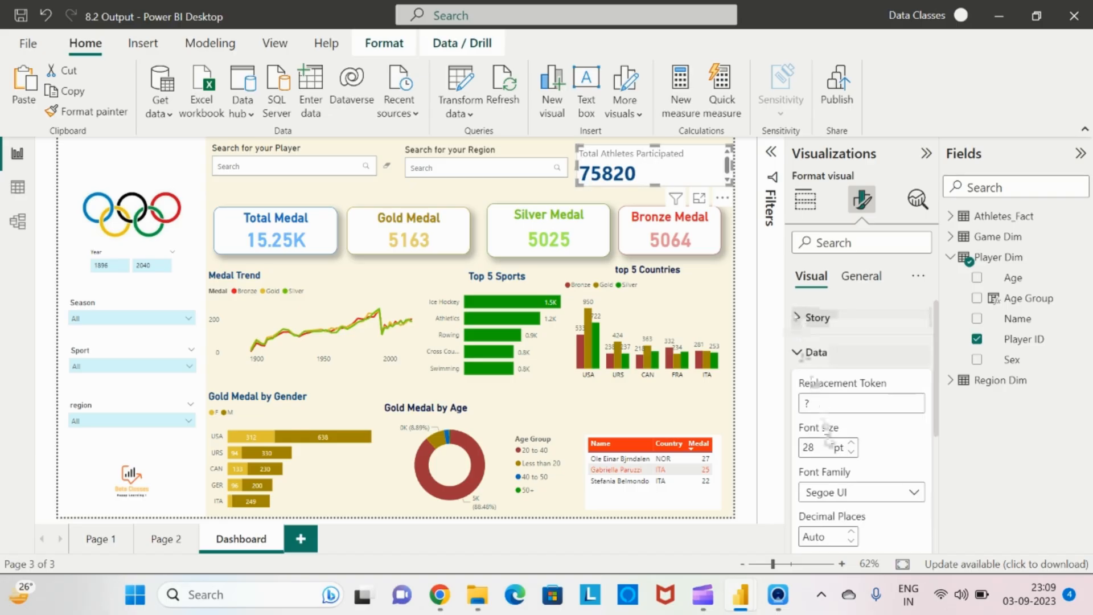
pyautogui.click(851, 453)
pyautogui.click(851, 453)
pyautogui.click(851, 452)
pyautogui.click(851, 453)
pyautogui.click(851, 453)
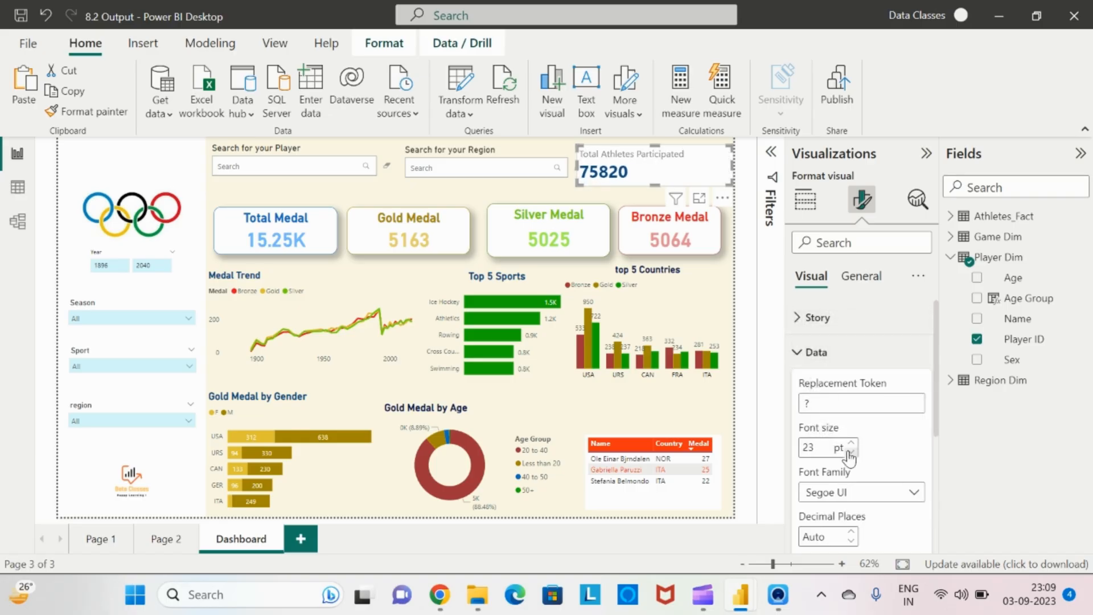
pyautogui.click(851, 452)
pyautogui.click(851, 453)
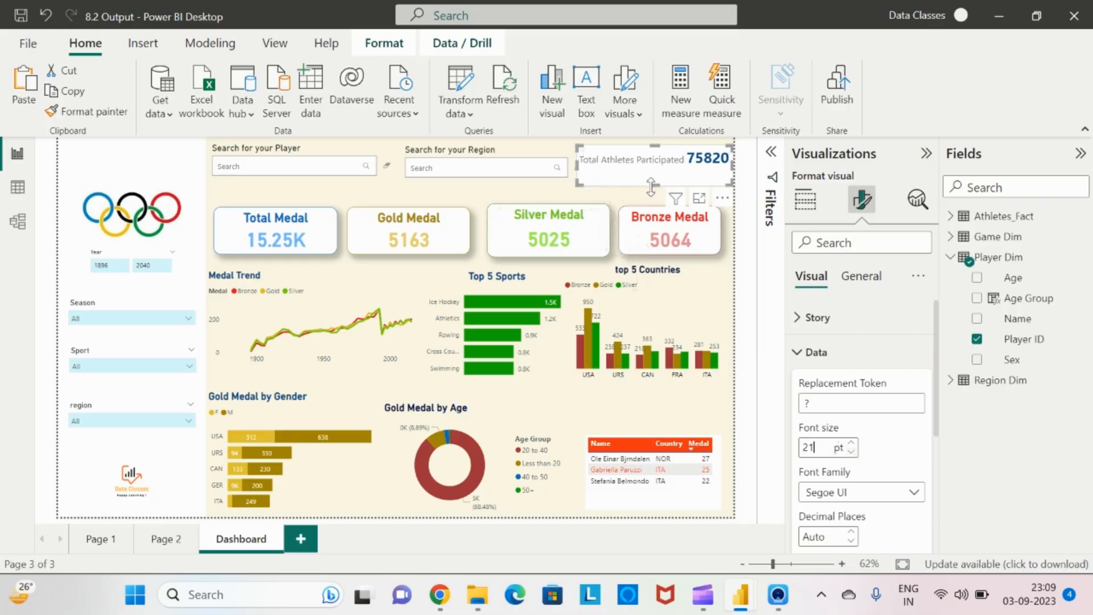
# Turn off the data story visual's background in its general effects settings
pyautogui.moveTo(650, 186); pyautogui.dragTo(655, 185)
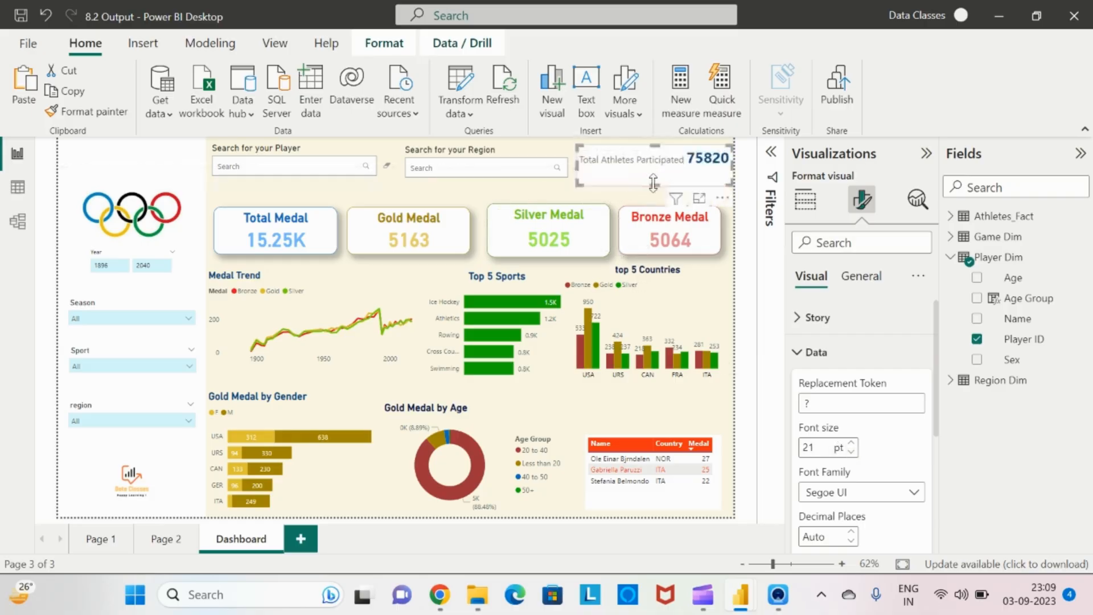
pyautogui.click(857, 276)
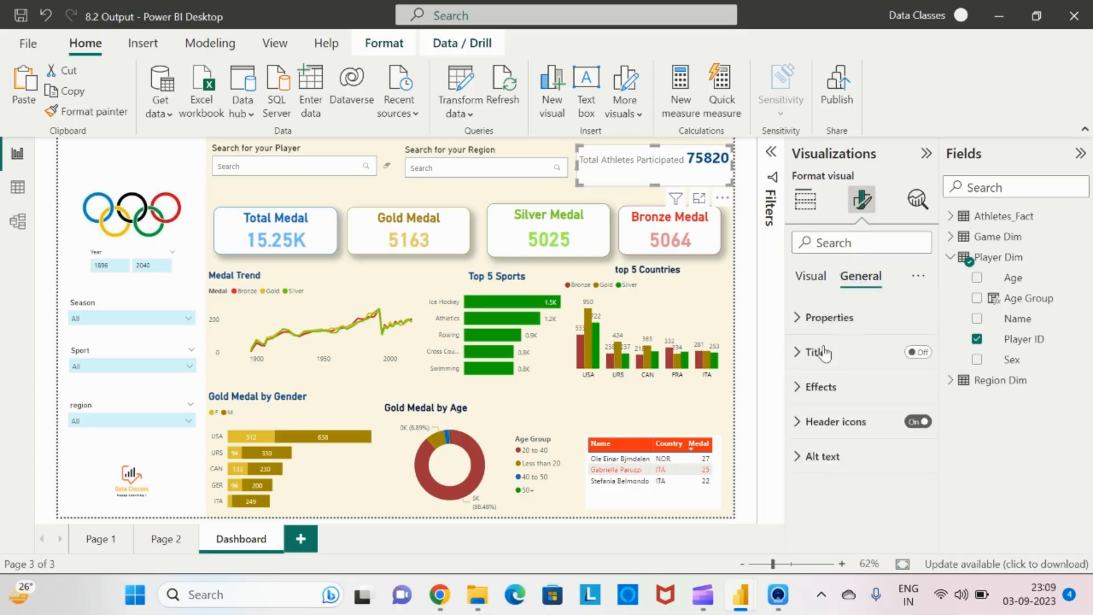
pyautogui.click(802, 392)
pyautogui.click(911, 421)
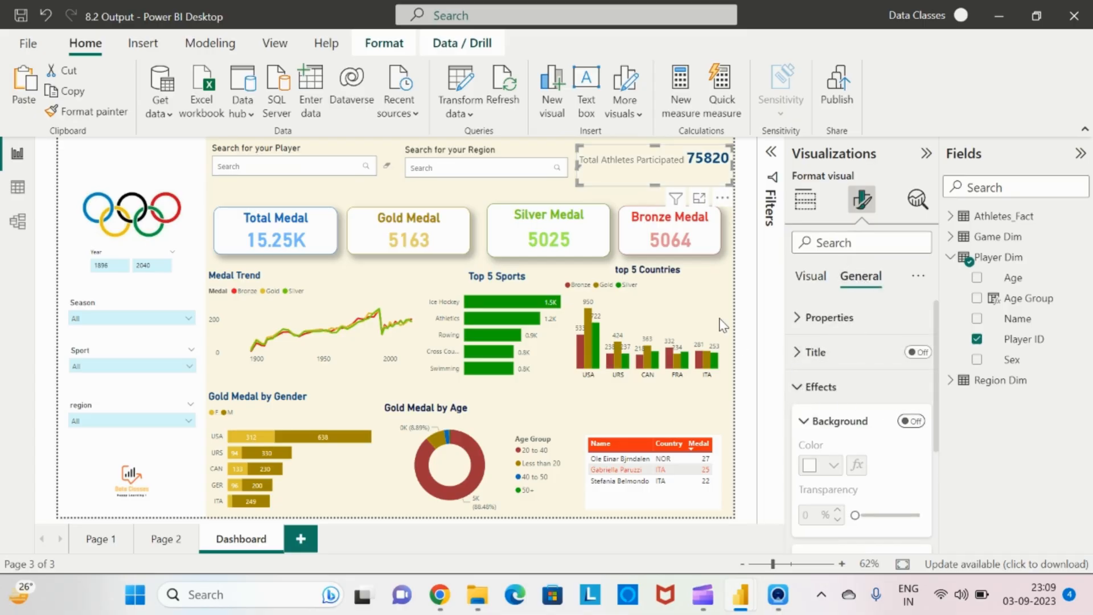
pyautogui.click(722, 322)
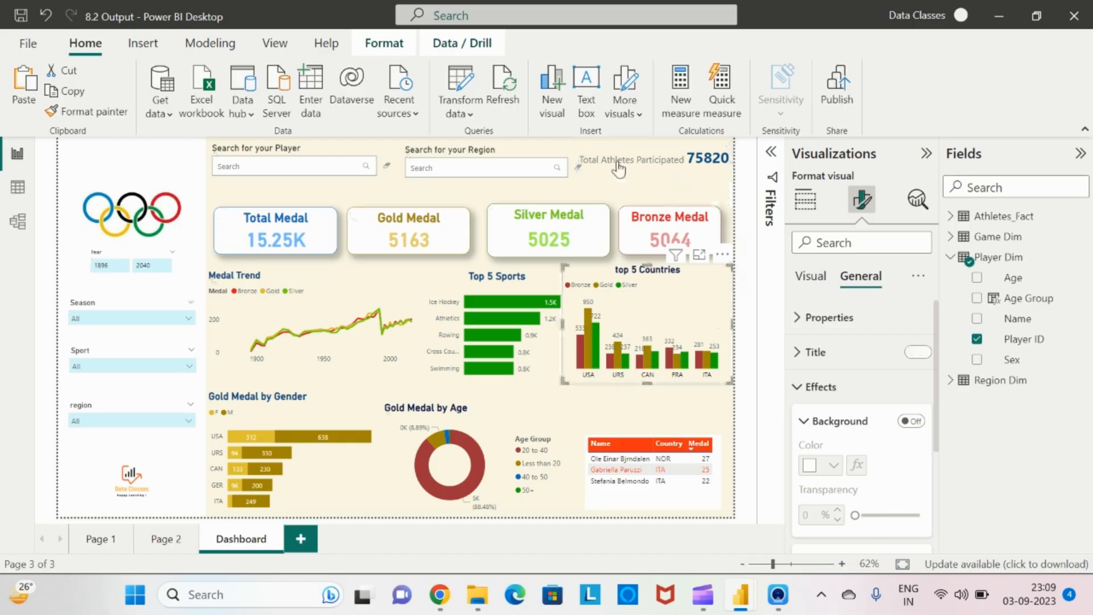
# Try converting the top 5 countries chart into a data story visual, and undo it
pyautogui.click(601, 161)
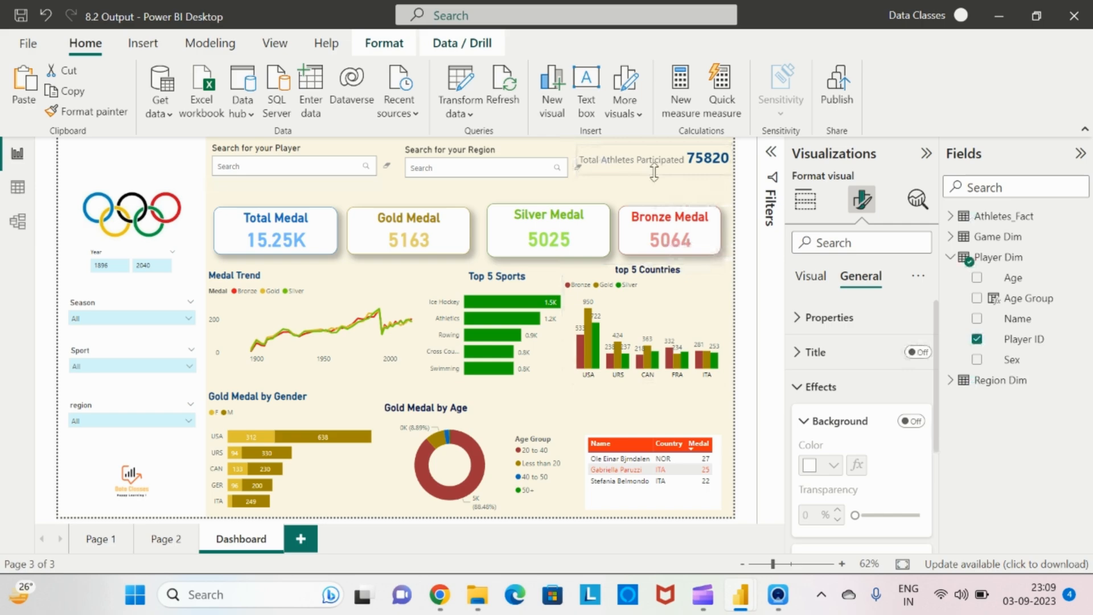
pyautogui.click(613, 180)
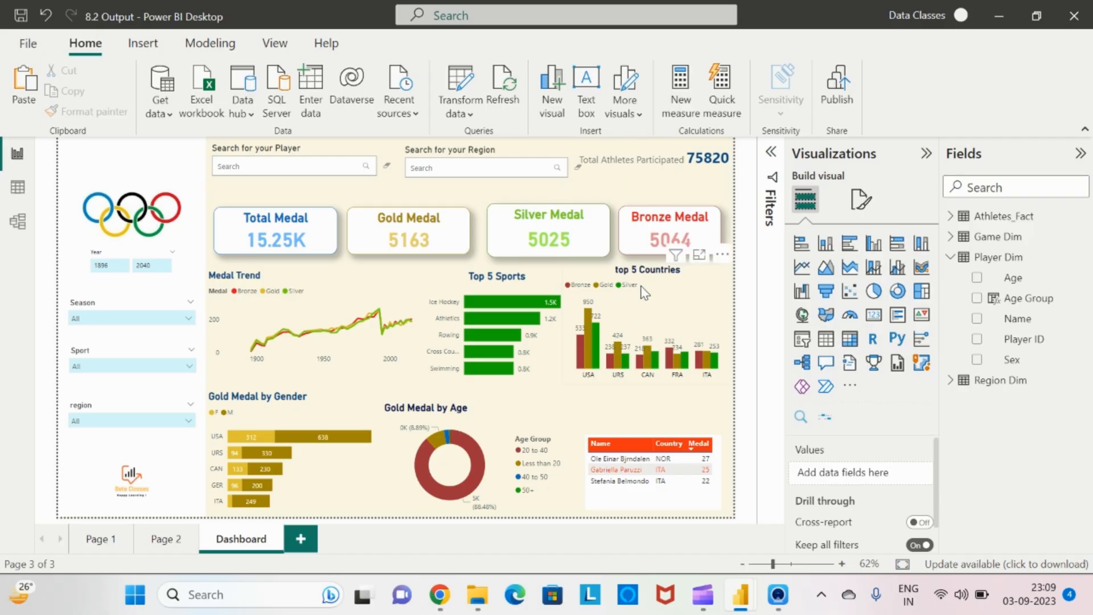
pyautogui.click(683, 295)
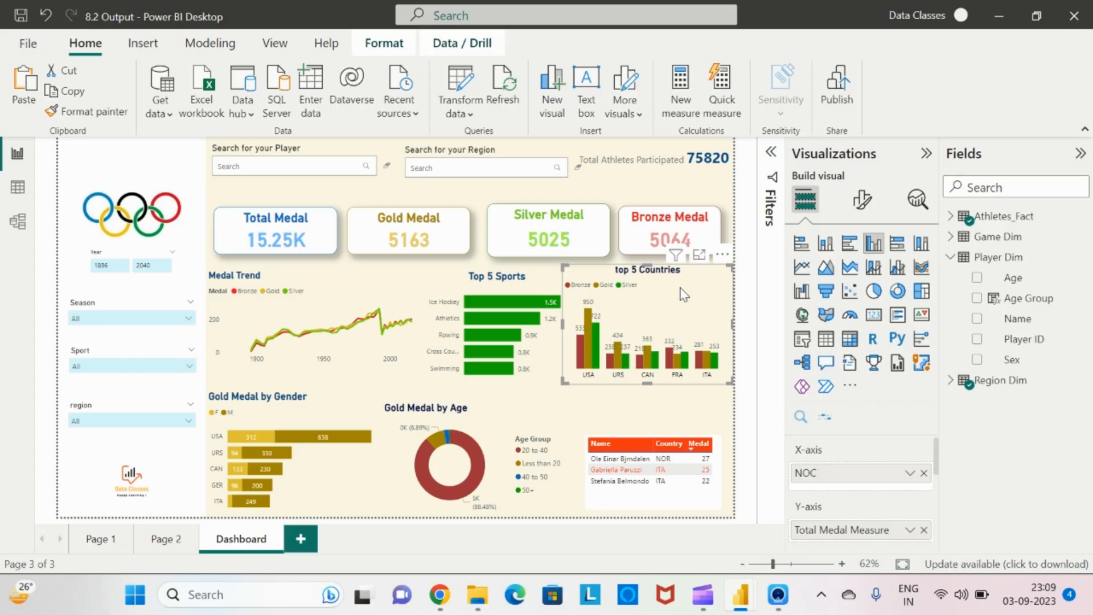
pyautogui.click(831, 420)
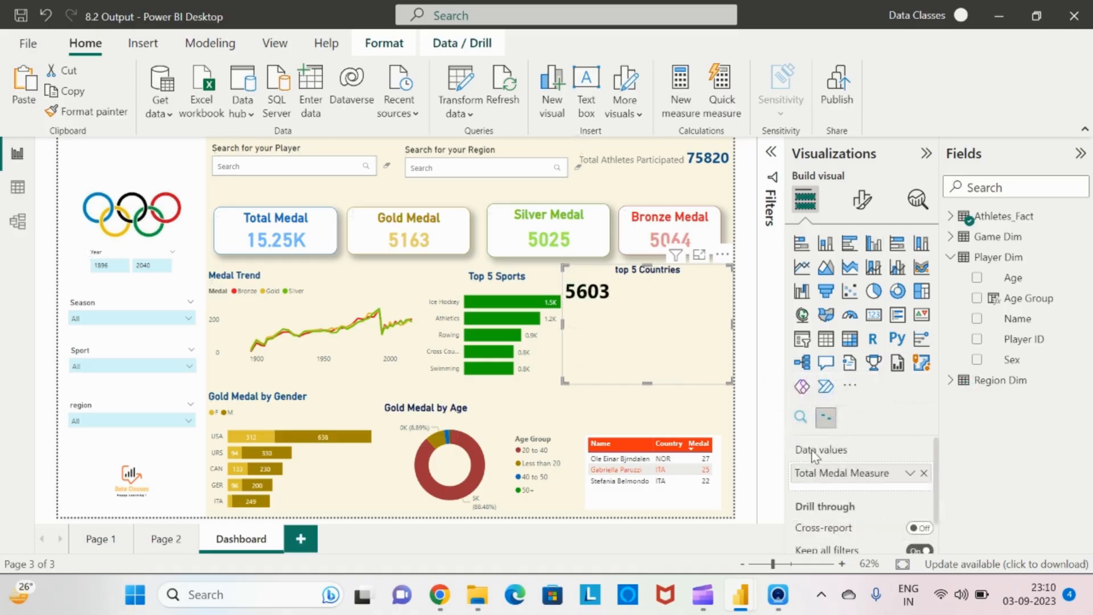
pyautogui.hotkey('ctrl', 'z')
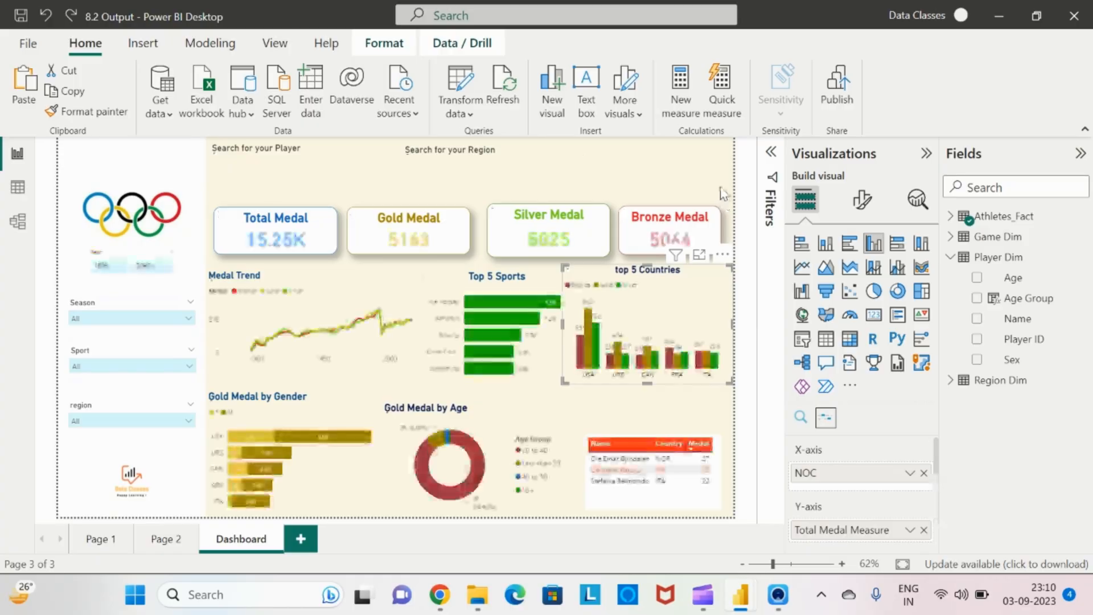
# Insert a new empty data story visual and compare it with the reference report
pyautogui.click(645, 194)
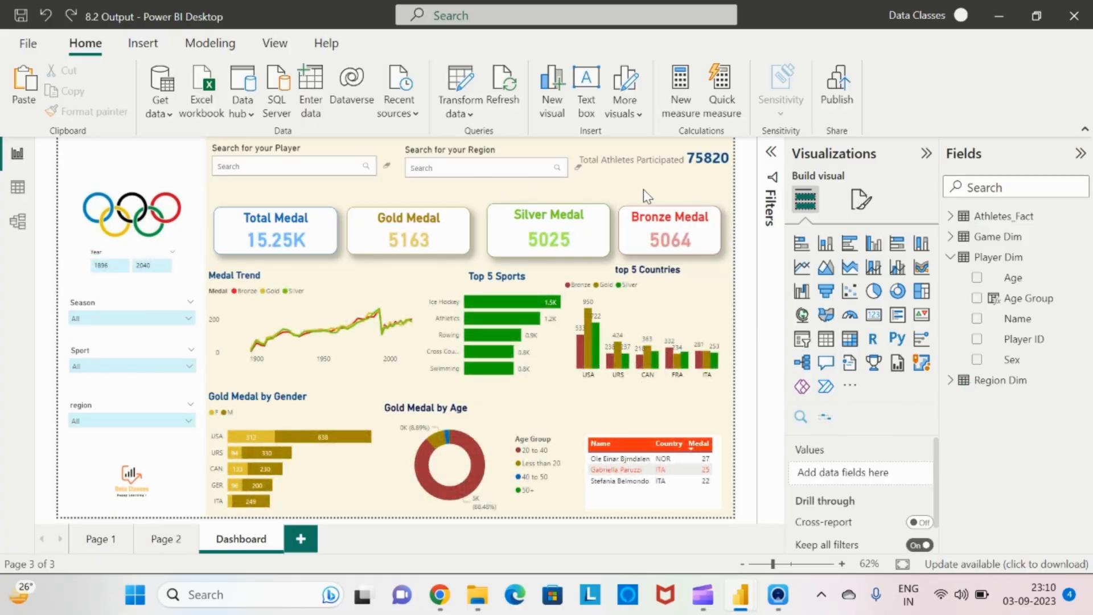
pyautogui.click(826, 421)
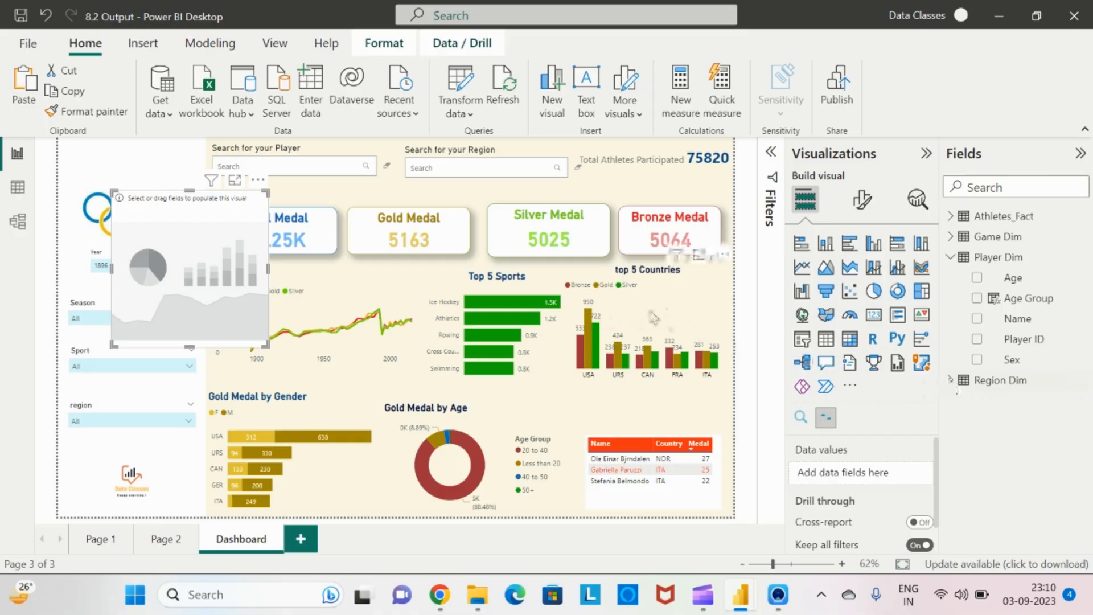
pyautogui.hotkey('alt', 'Tab')
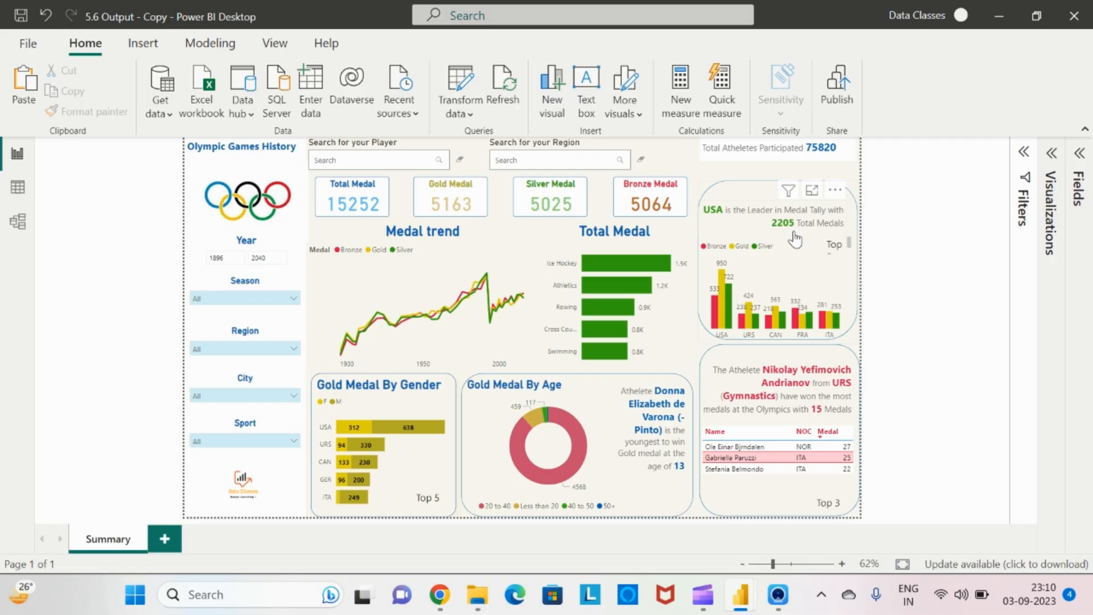
pyautogui.hotkey('alt', 'Tab')
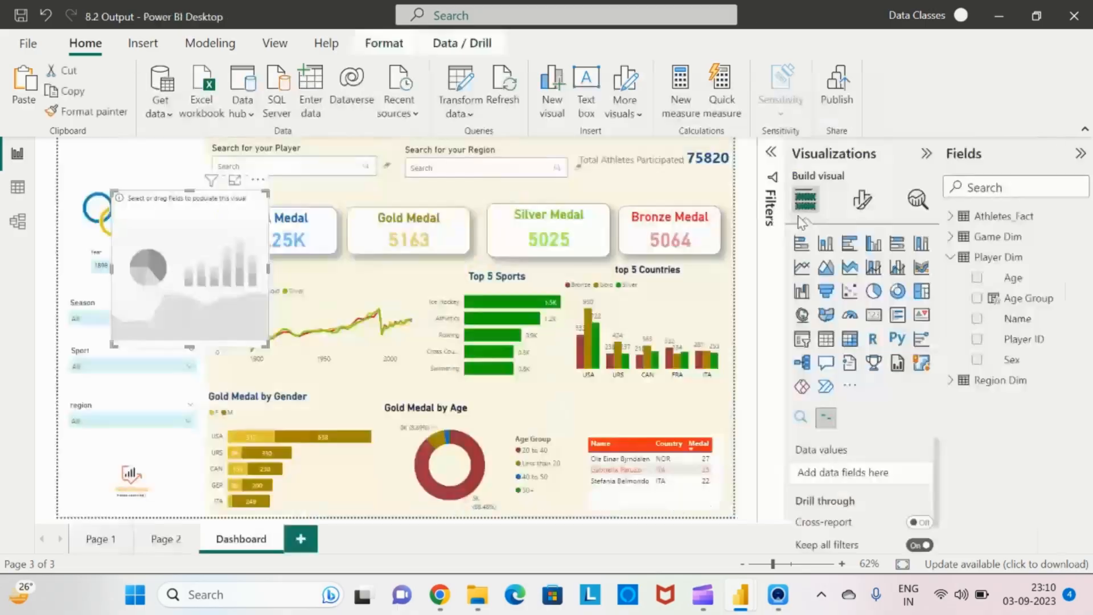
# Add the NOC field from Region Dim as a filter on the new data story visual
pyautogui.click(772, 165)
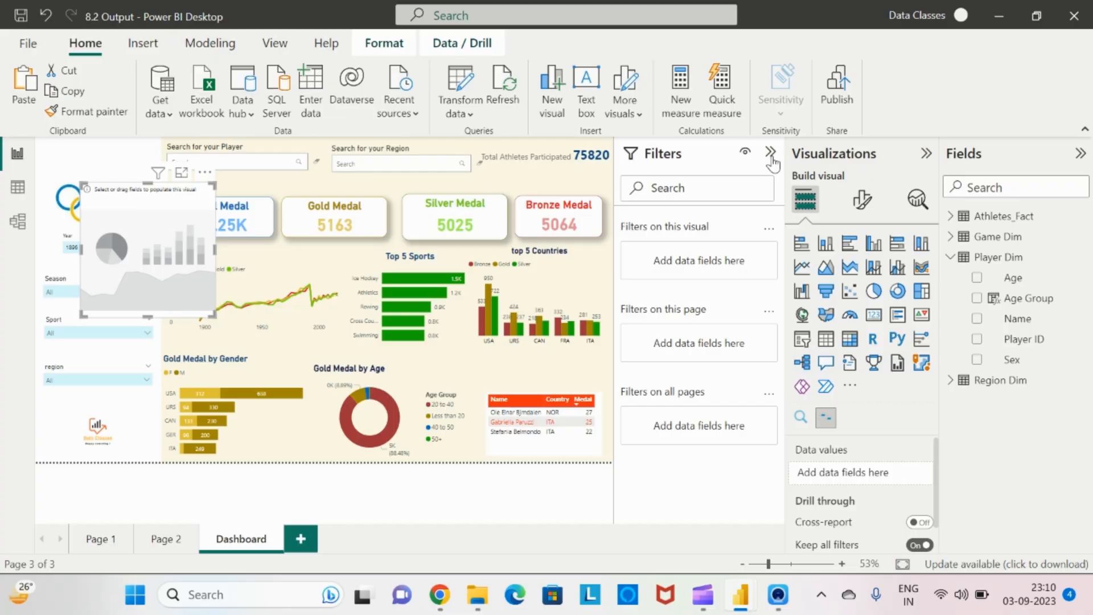
pyautogui.click(950, 258)
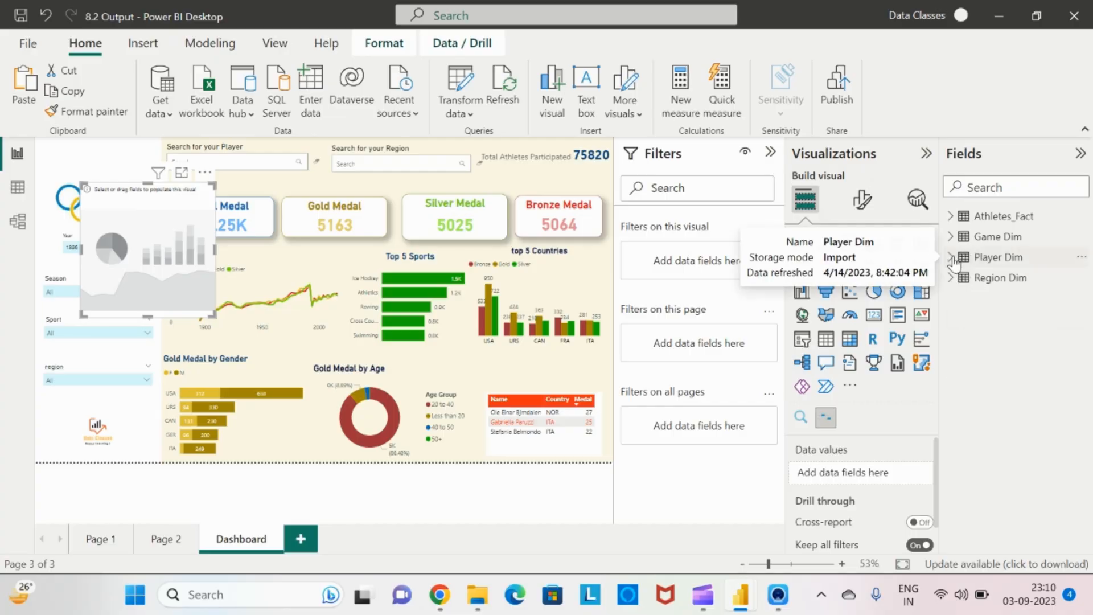
pyautogui.click(960, 285)
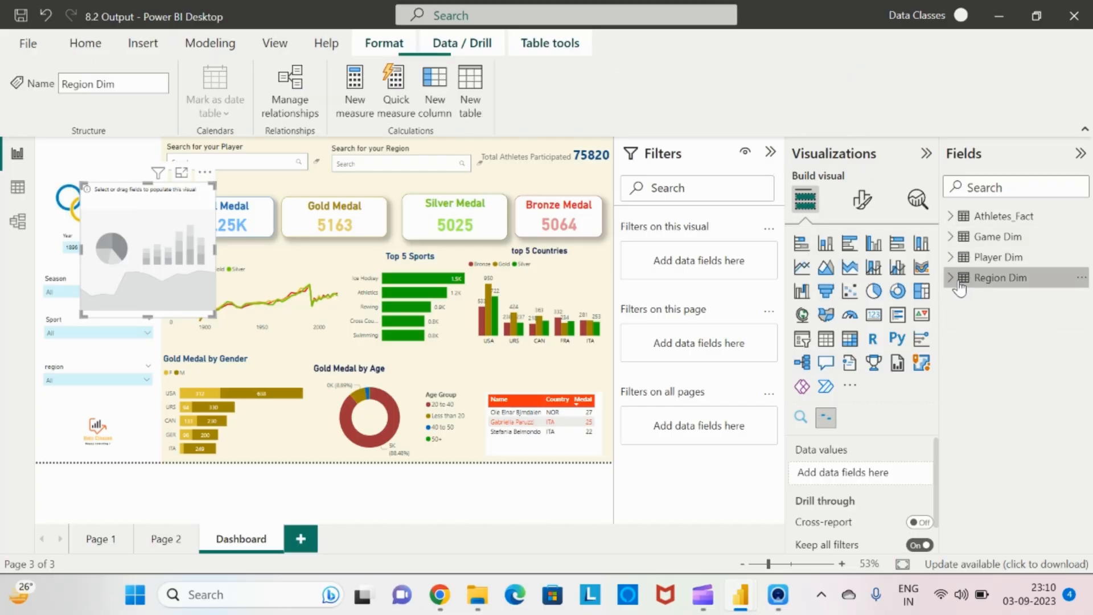
pyautogui.click(950, 278)
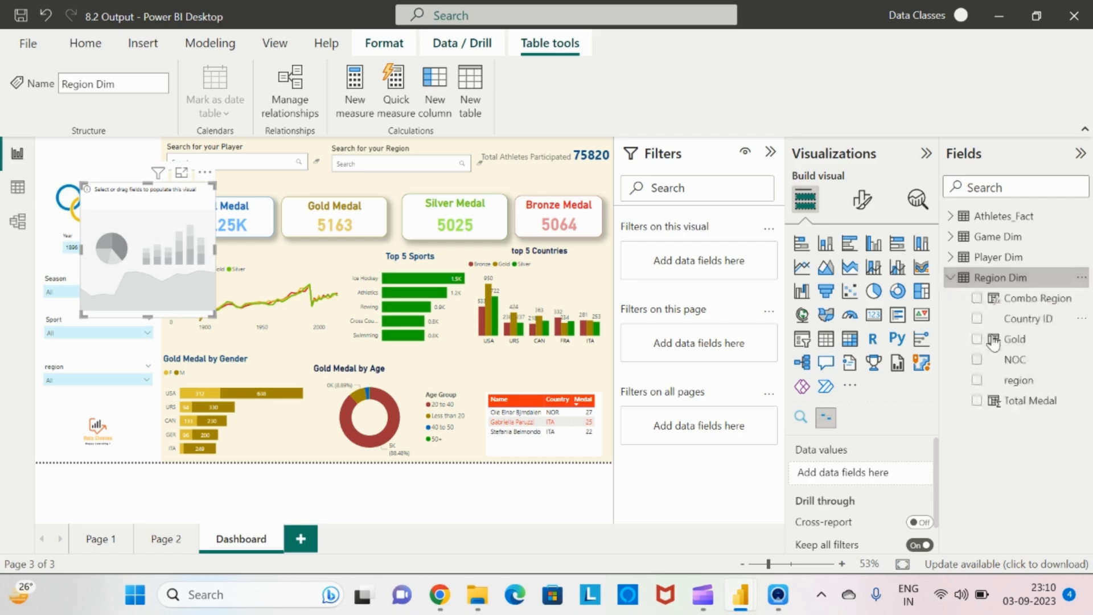
pyautogui.moveTo(1014, 359); pyautogui.dragTo(708, 264)
# Set the NOC filter to Top N showing the top 1 by Total Medal Measure and apply it
pyautogui.click(765, 310)
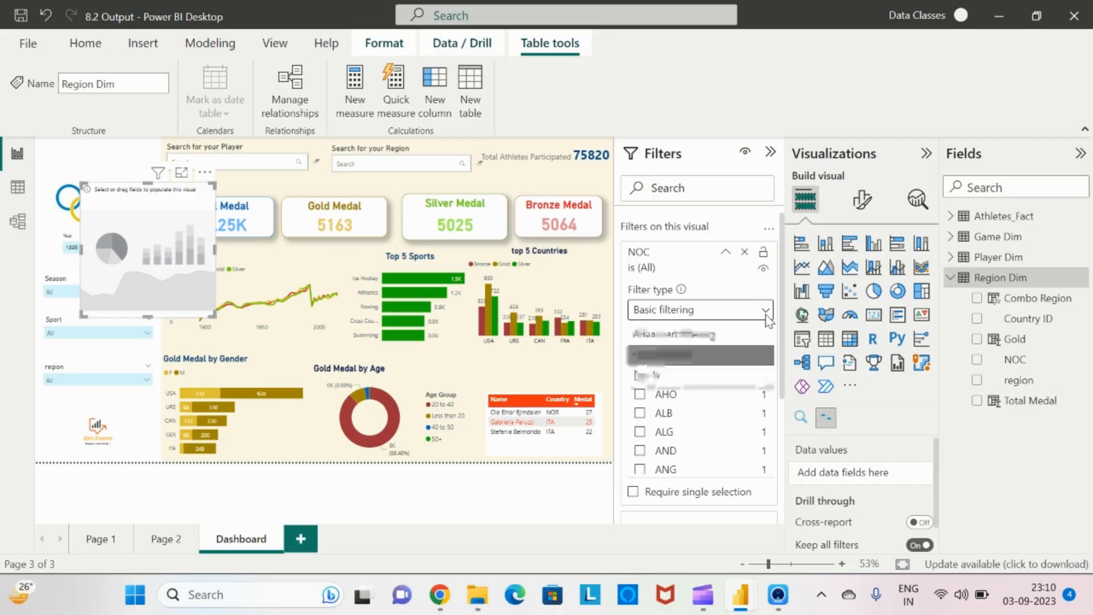
pyautogui.click(669, 376)
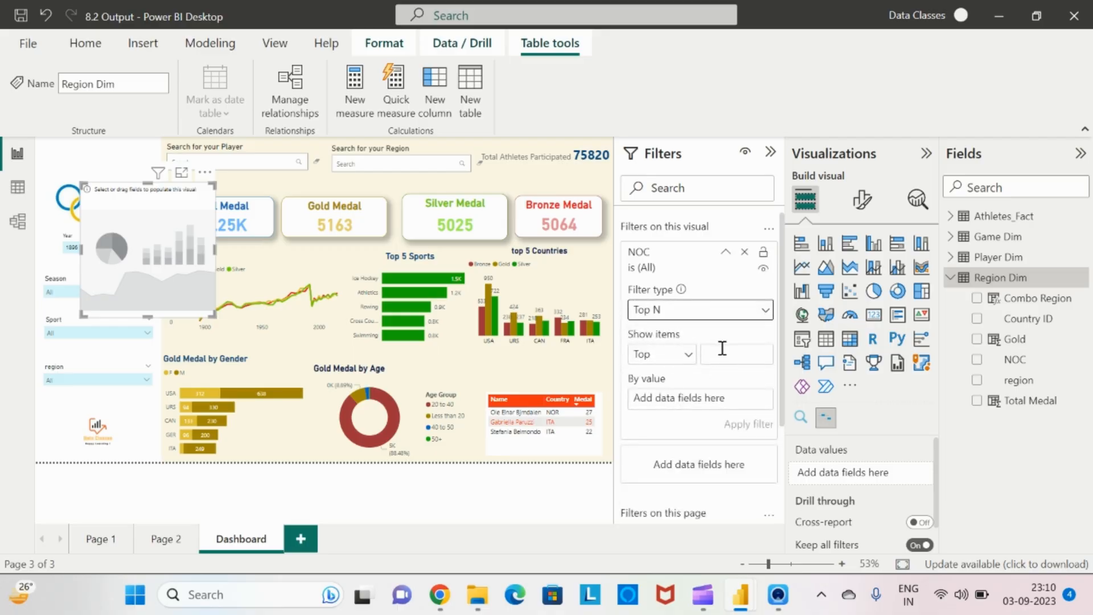
pyautogui.click(722, 348)
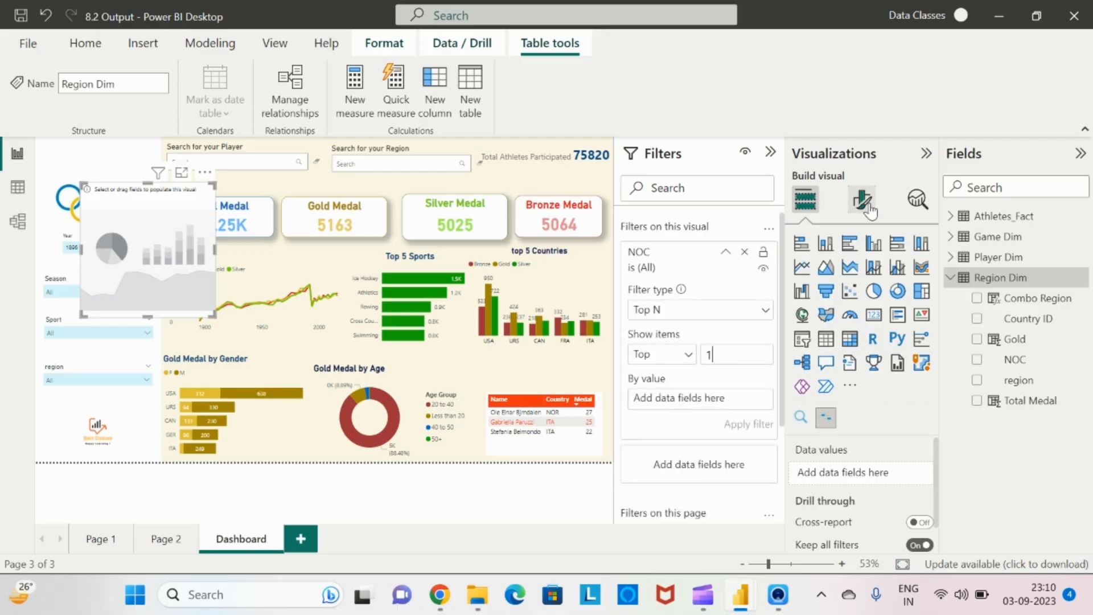
pyautogui.click(955, 222)
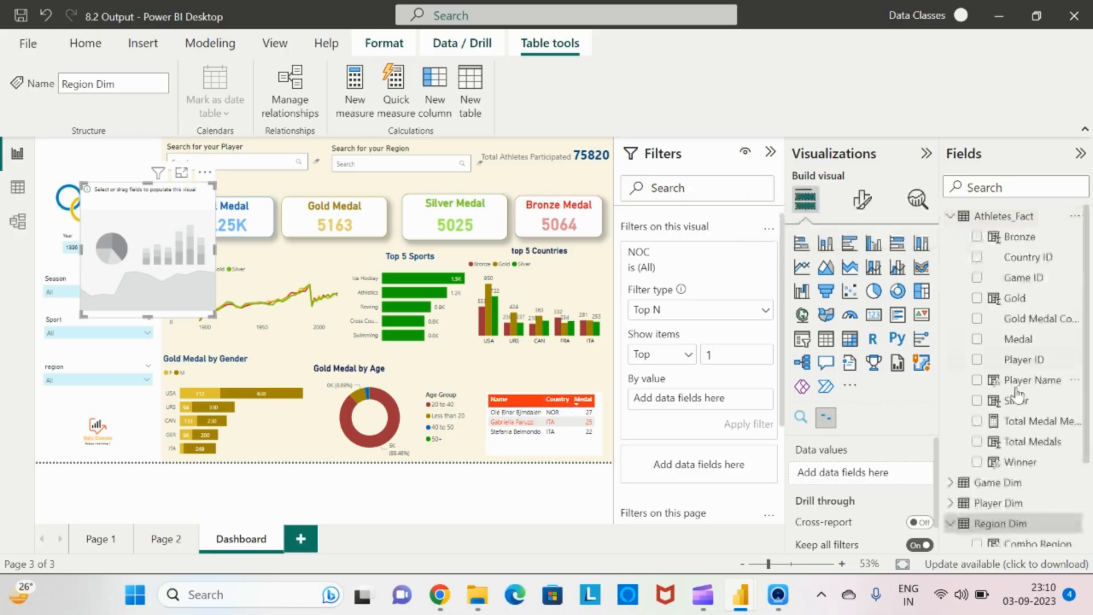
pyautogui.moveTo(1000, 421); pyautogui.dragTo(718, 400)
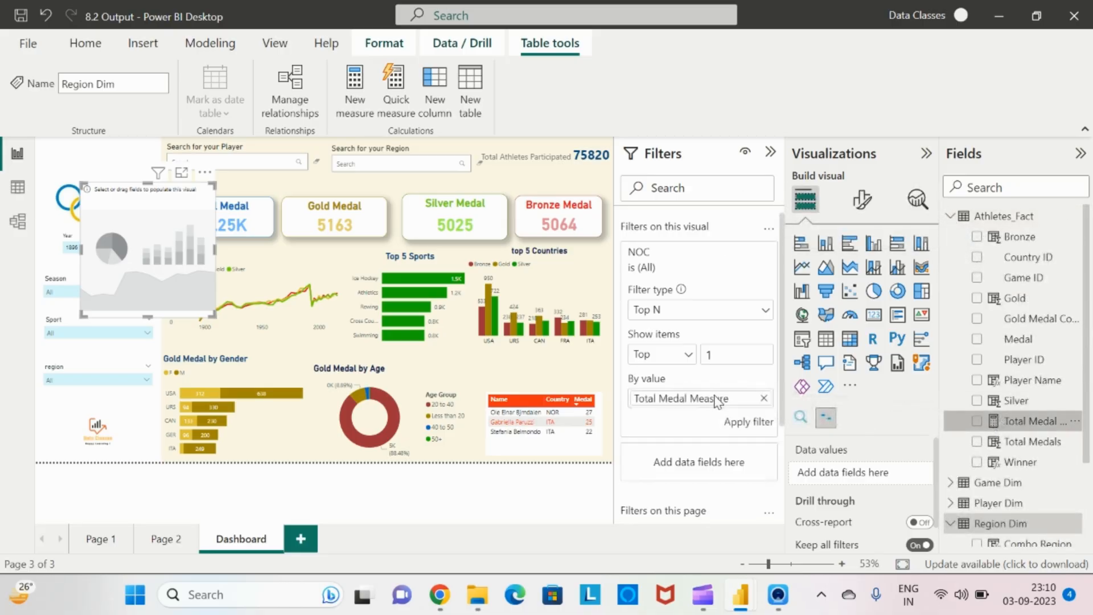
pyautogui.click(749, 422)
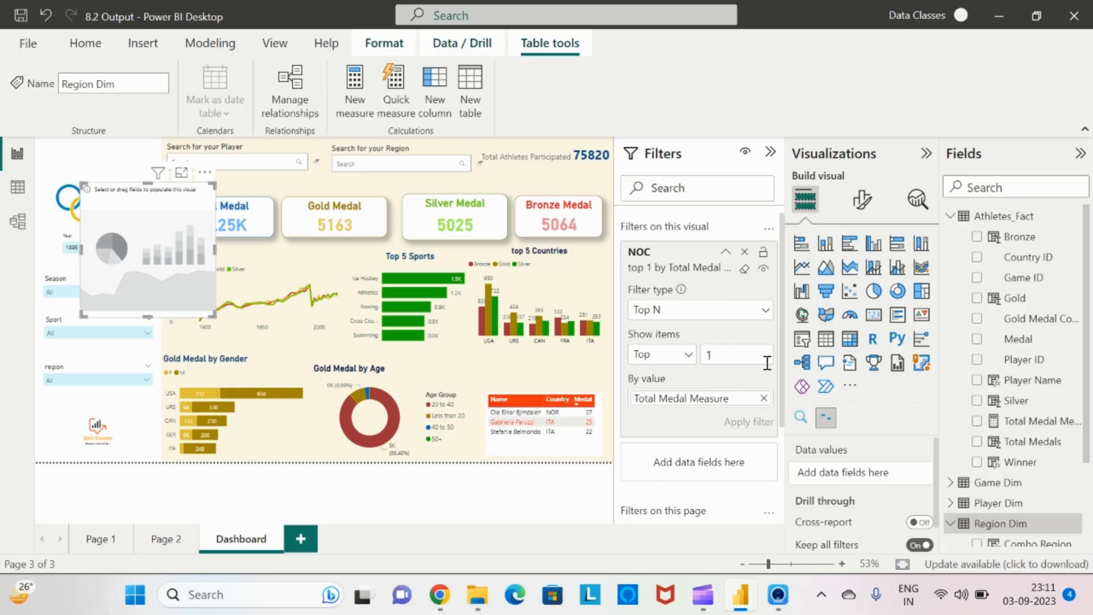
# Add the NOC field and the Total Medal Measure to the data story visual's data values
pyautogui.click(951, 217)
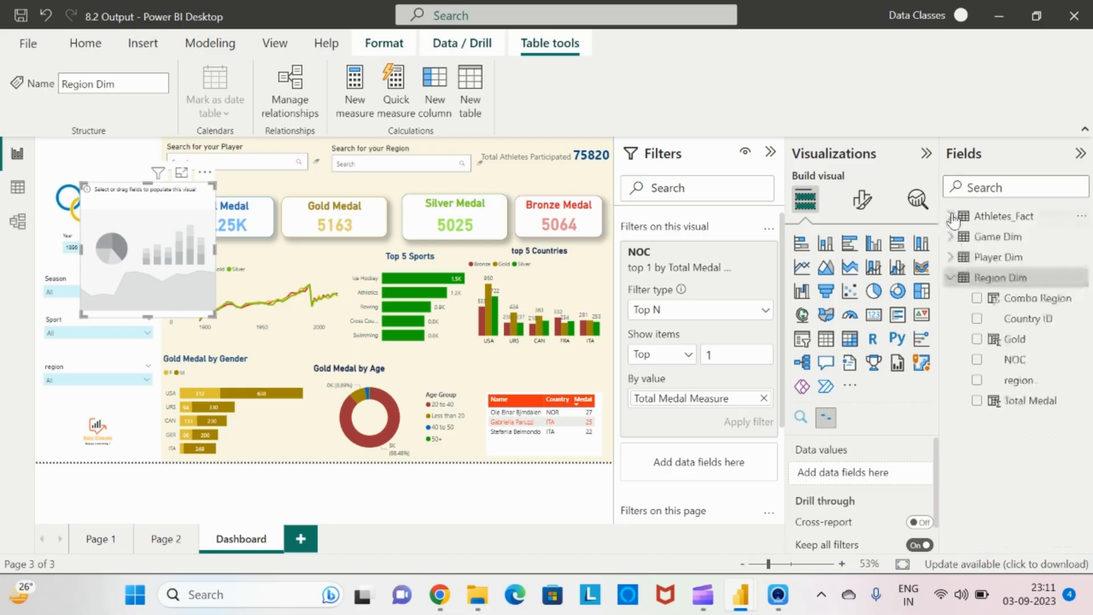
pyautogui.click(1025, 388)
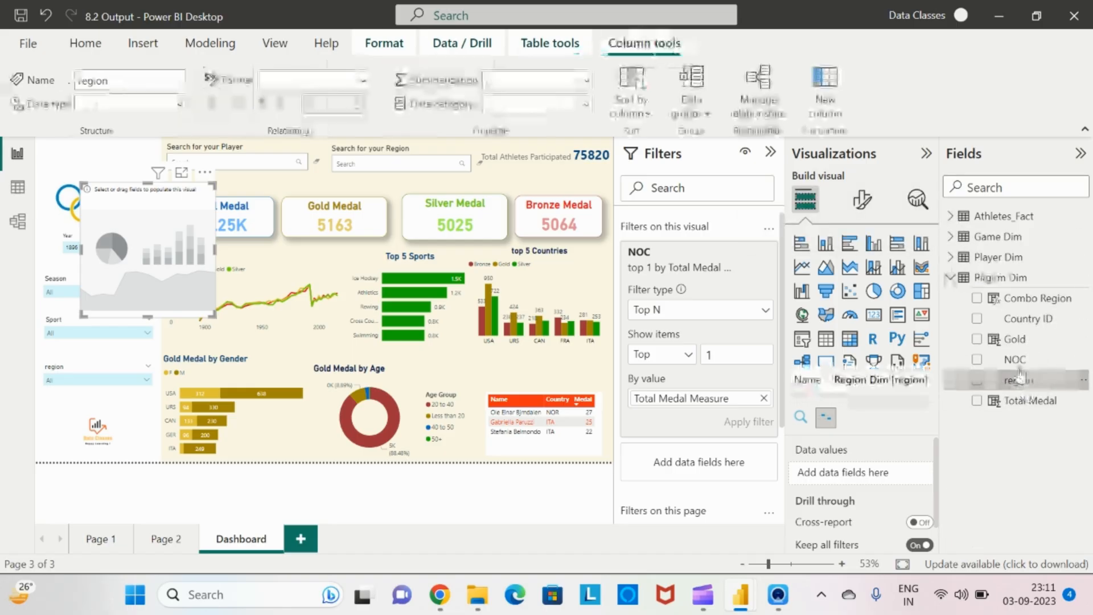
pyautogui.moveTo(1021, 378); pyautogui.dragTo(882, 481)
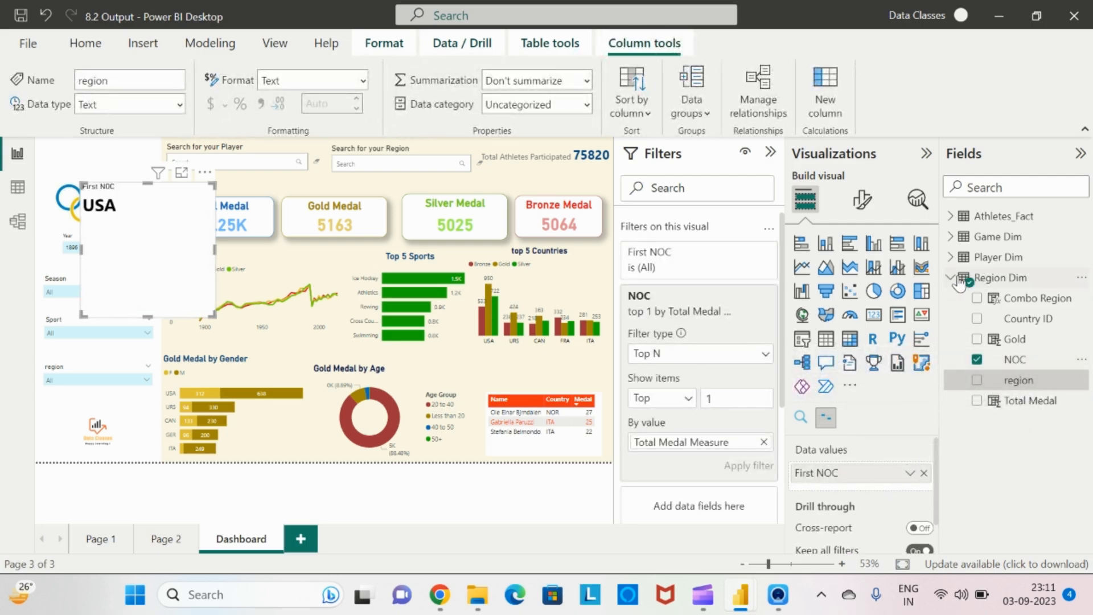
pyautogui.click(951, 217)
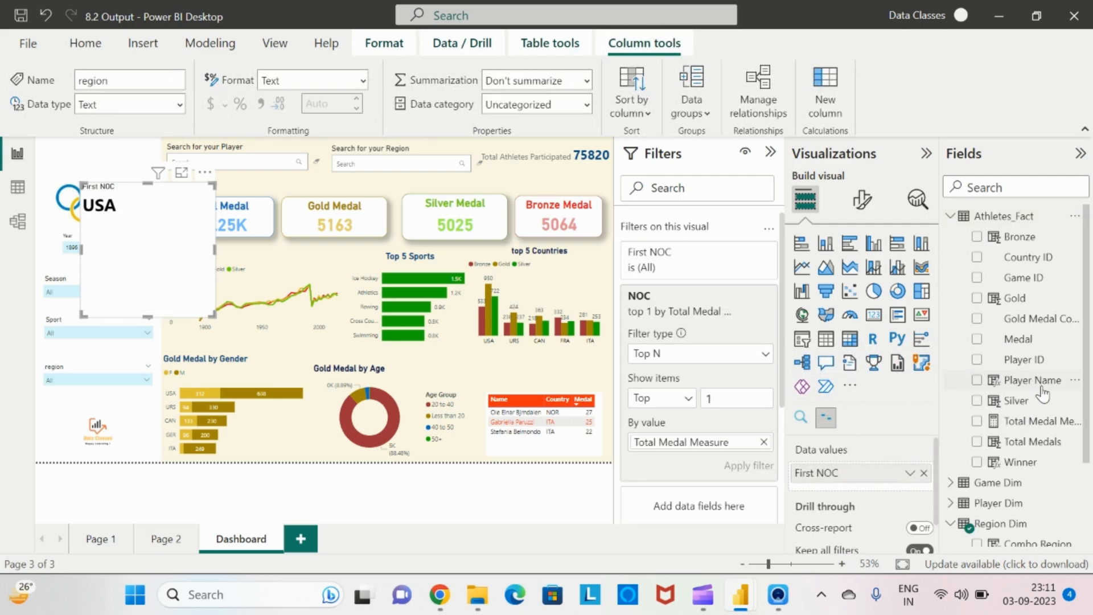
pyautogui.moveTo(1042, 424); pyautogui.dragTo(908, 482)
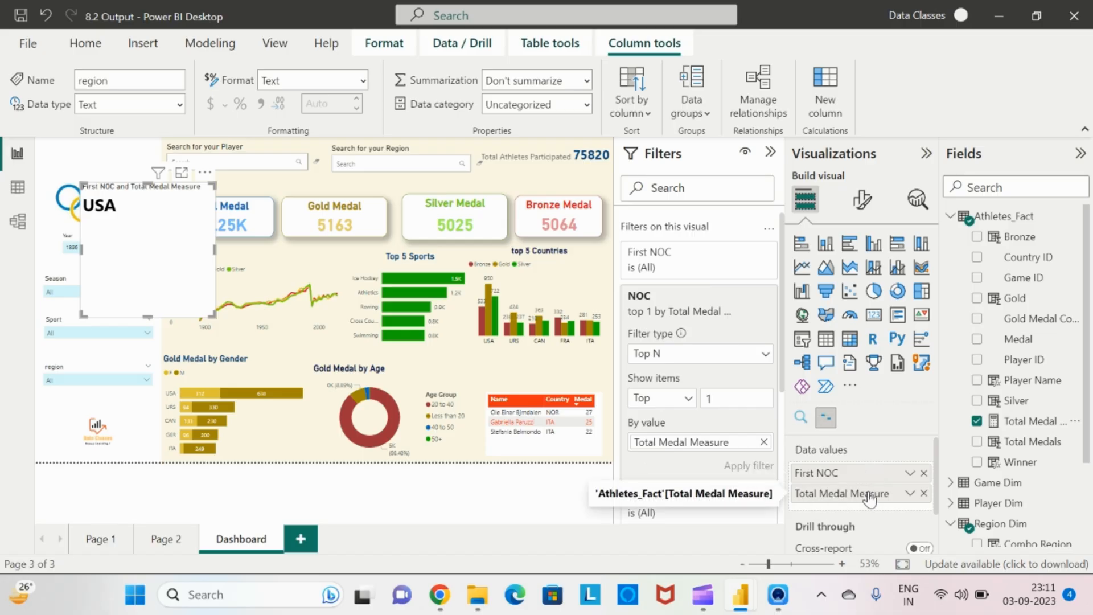
# Set the data story text to "# is the Leader in Medal Tally with # Medals"
pyautogui.click(861, 203)
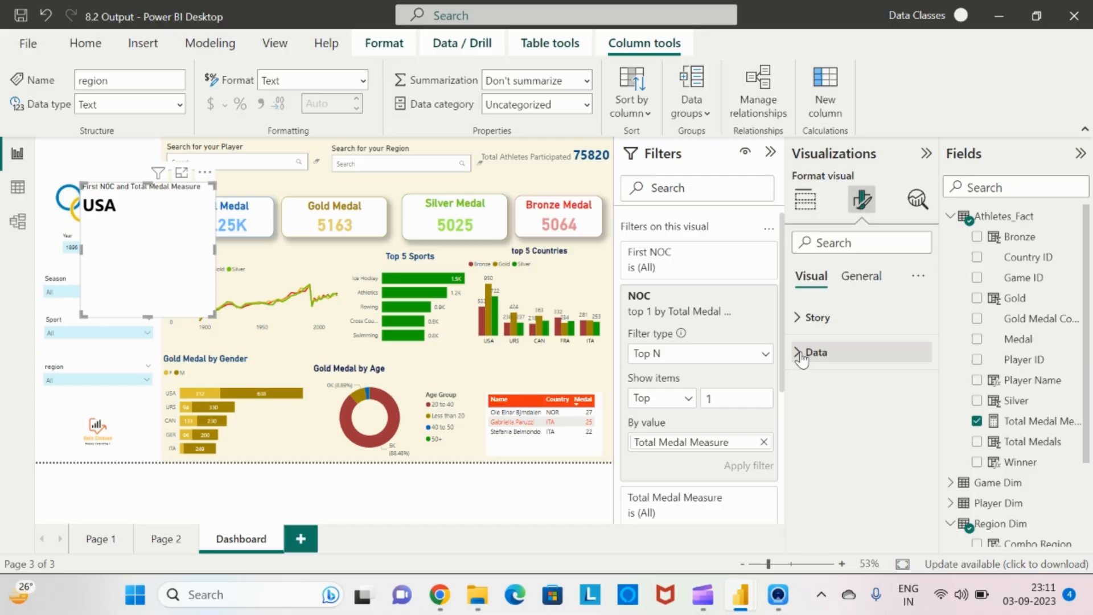
pyautogui.click(799, 322)
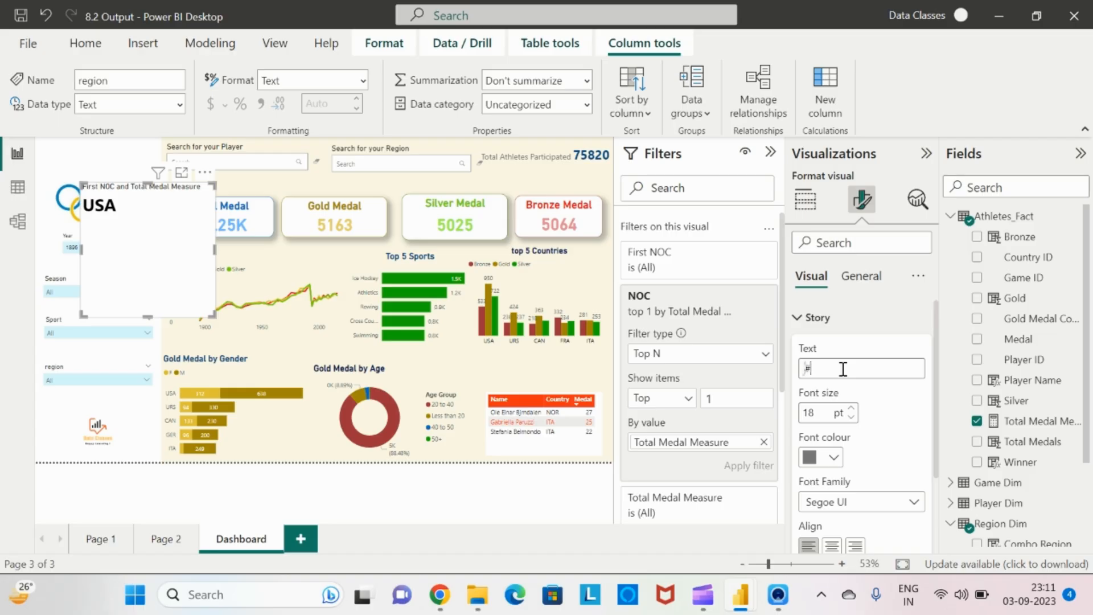
pyautogui.click(843, 369)
pyautogui.write('=')
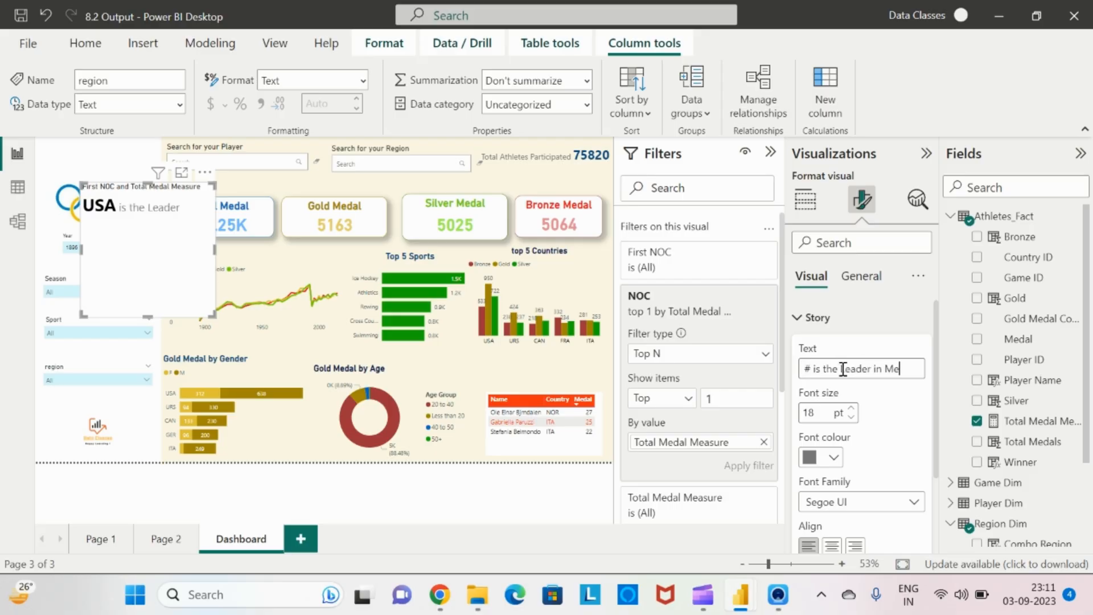
pyautogui.write('Ta')
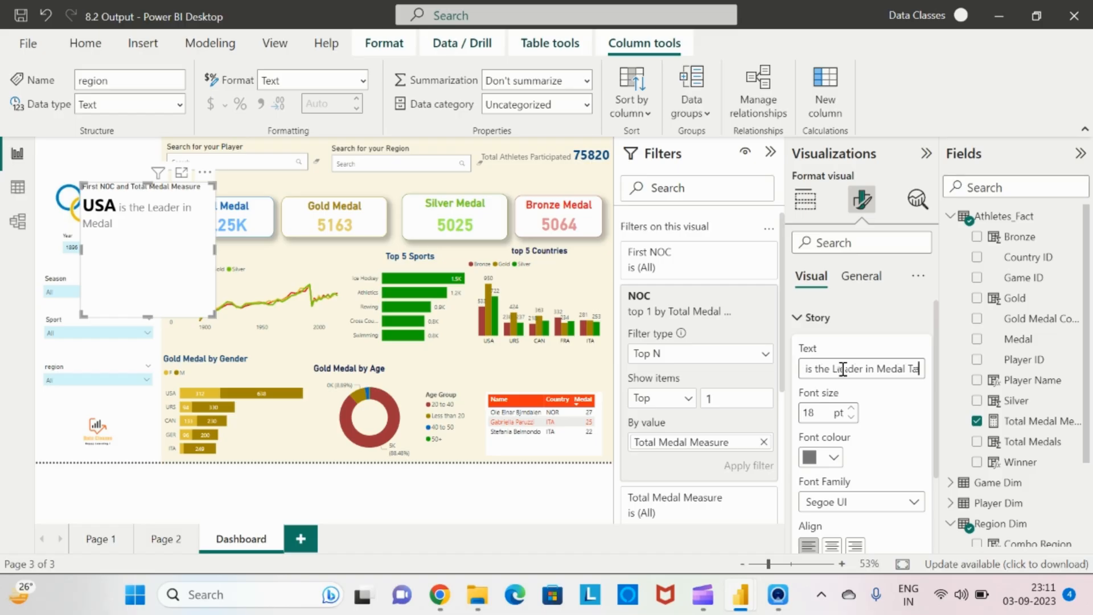
pyautogui.write('lly with #')
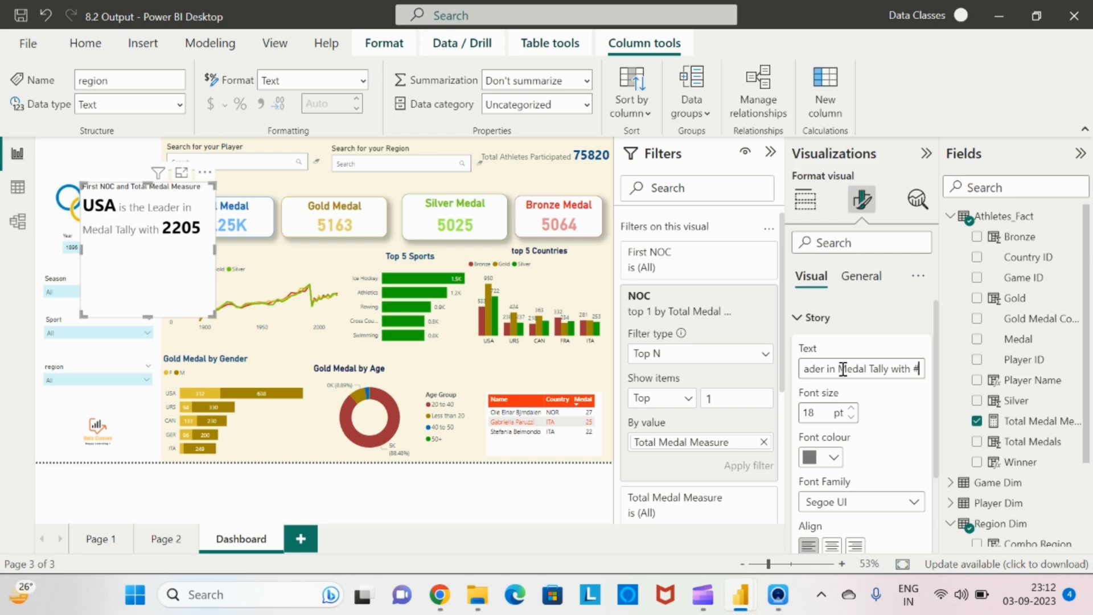
pyautogui.write('Medals')
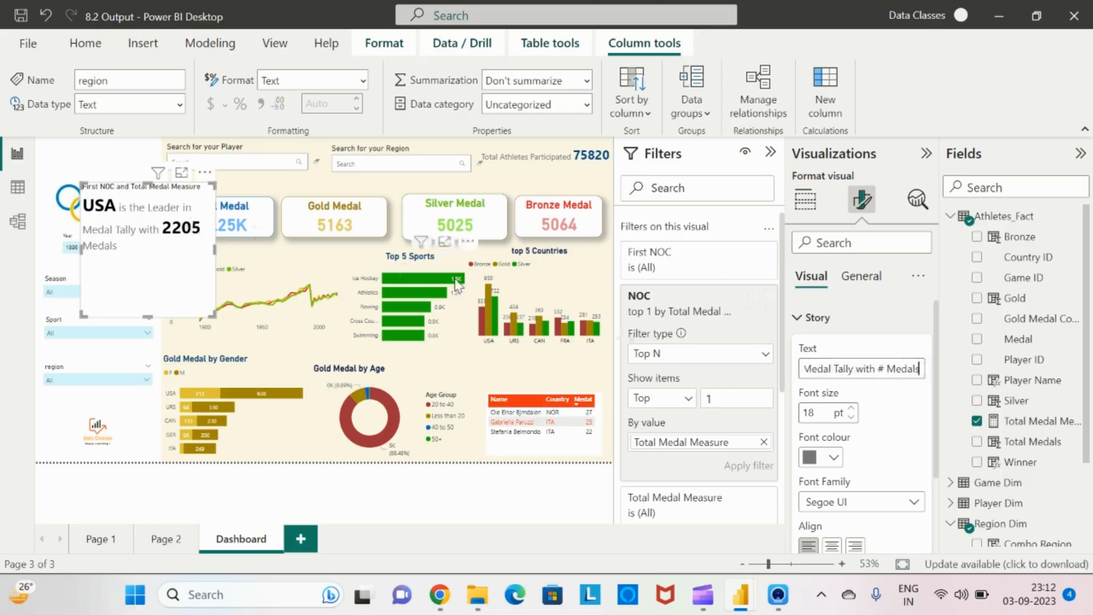
# Turn off the title of the data story visual
pyautogui.click(860, 294)
pyautogui.click(860, 282)
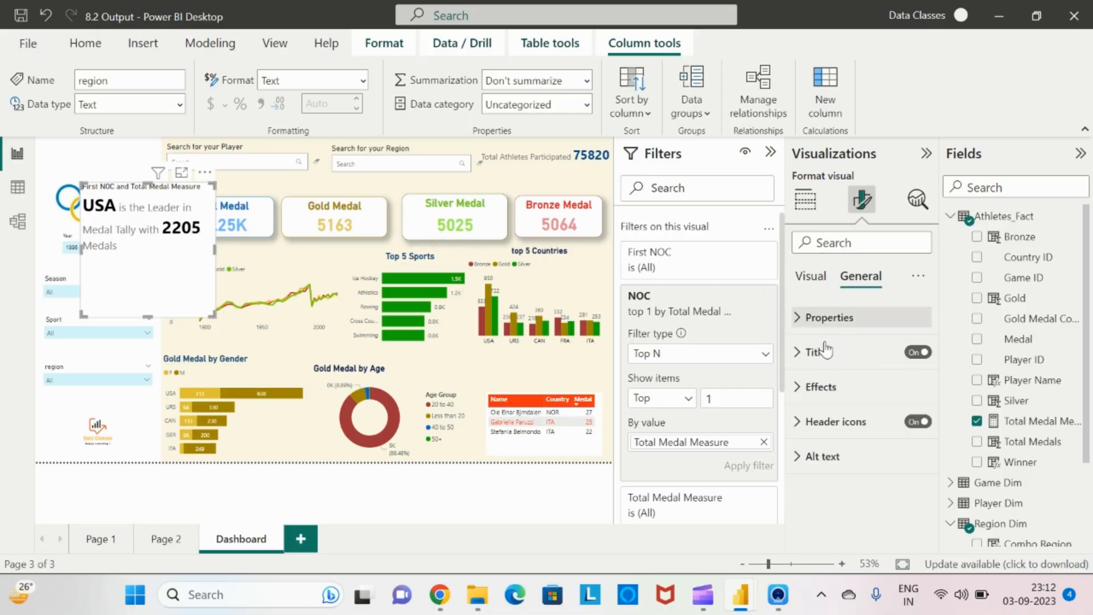
pyautogui.click(922, 354)
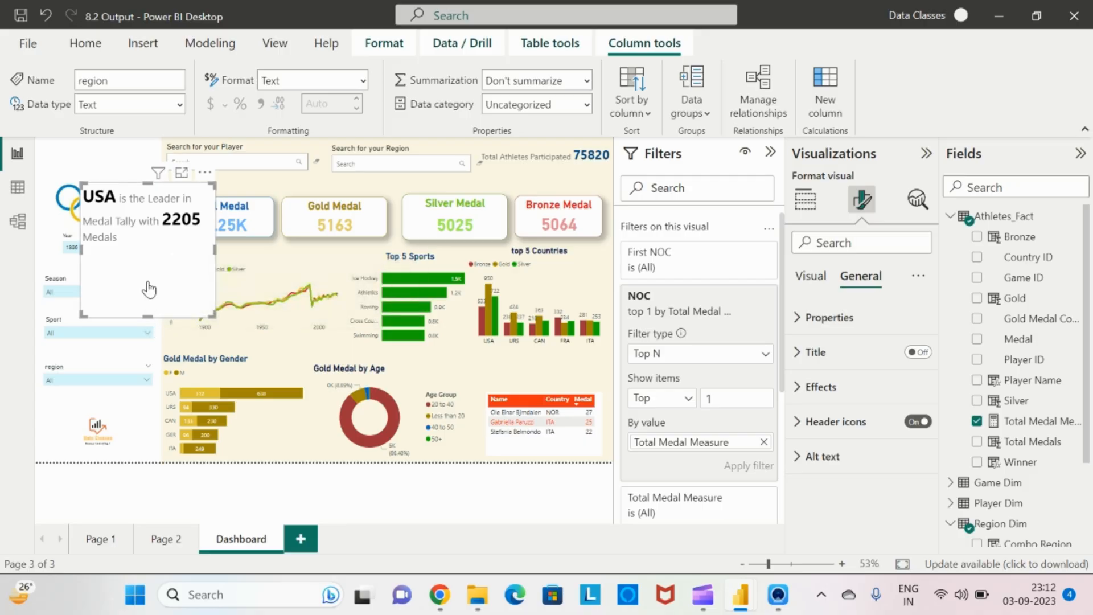
# Resize the data story visual into a wide strip and move it above the top 5 countries chart
pyautogui.moveTo(152, 313); pyautogui.dragTo(183, 263)
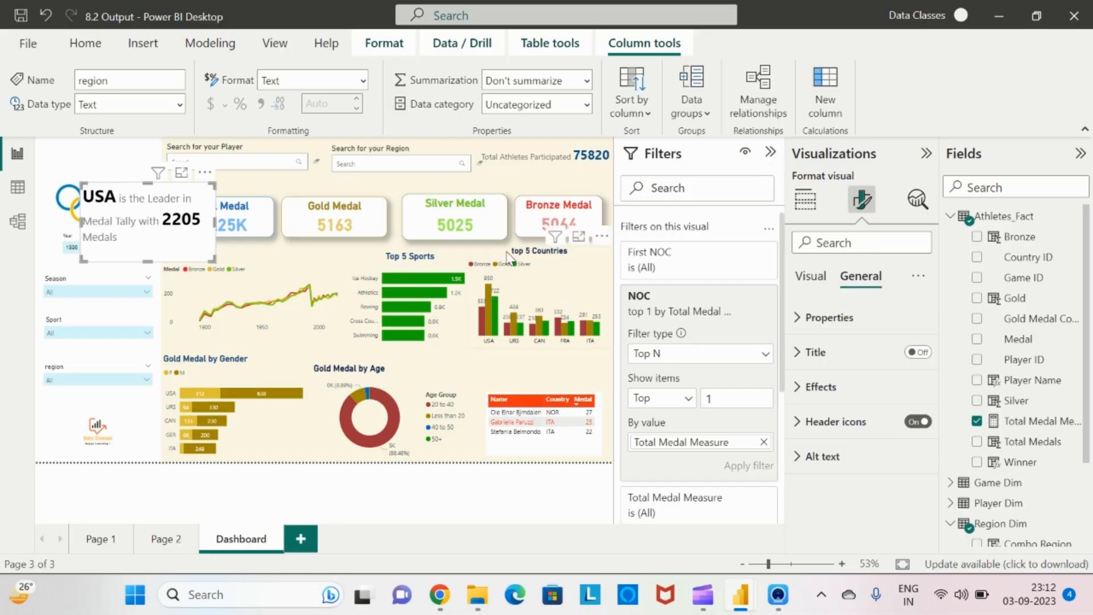
pyautogui.click(771, 154)
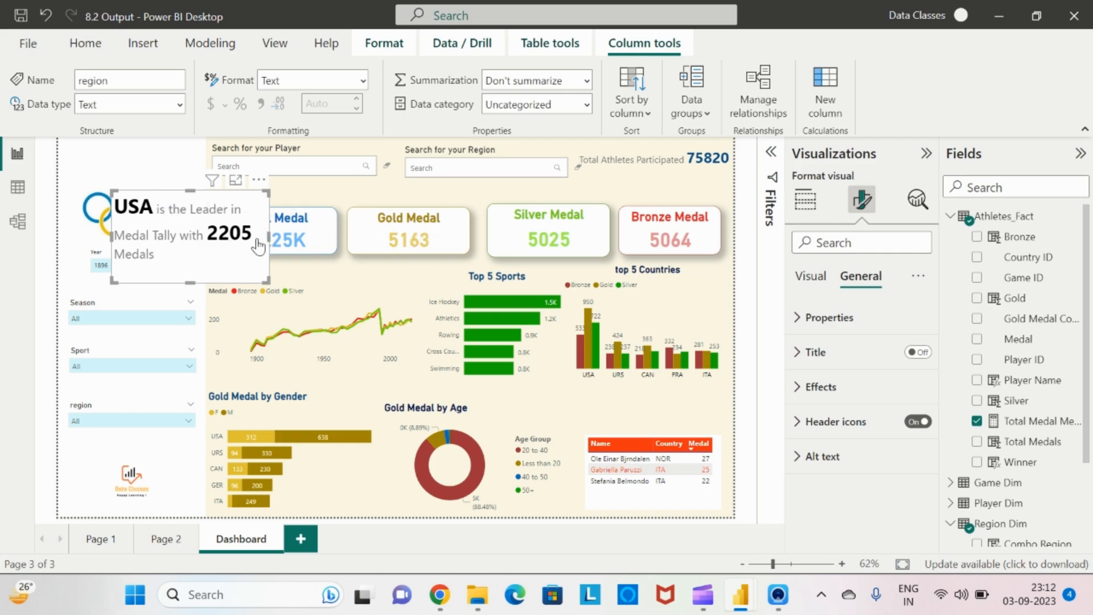
pyautogui.moveTo(266, 232); pyautogui.dragTo(732, 235)
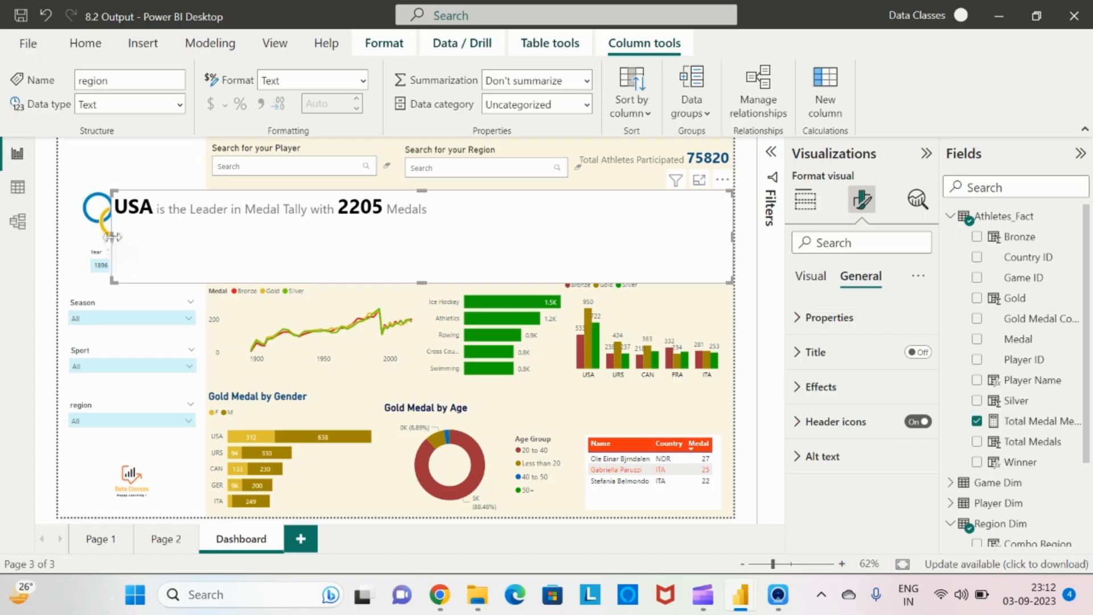
pyautogui.moveTo(112, 237); pyautogui.dragTo(564, 282)
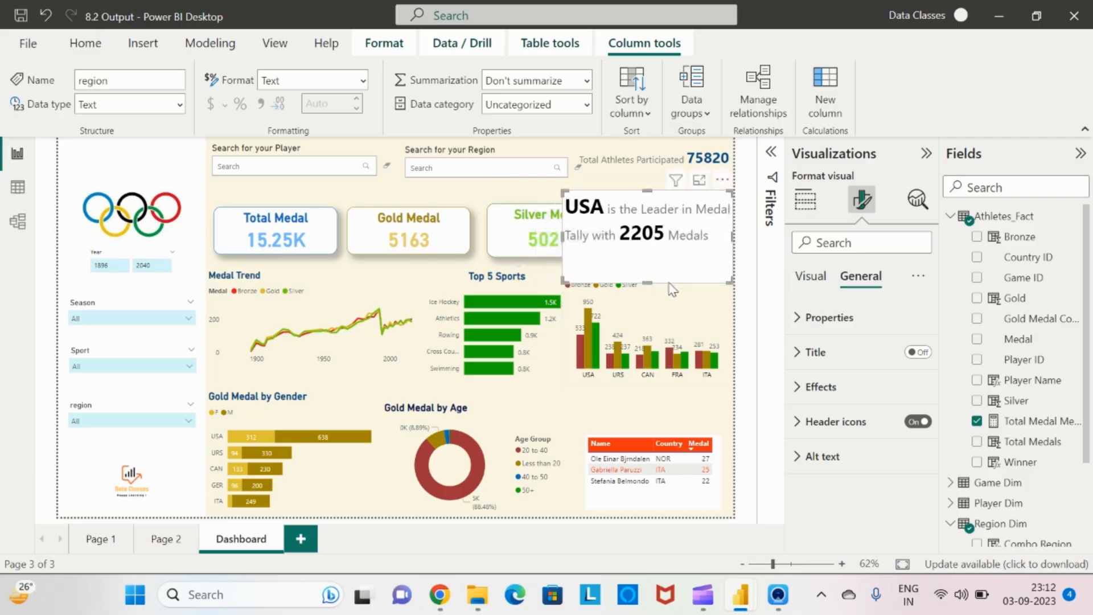
pyautogui.moveTo(647, 279)
pyautogui.mouseDown()
pyautogui.moveTo(646, 312)
pyautogui.moveTo(647, 294)
pyautogui.mouseUp()
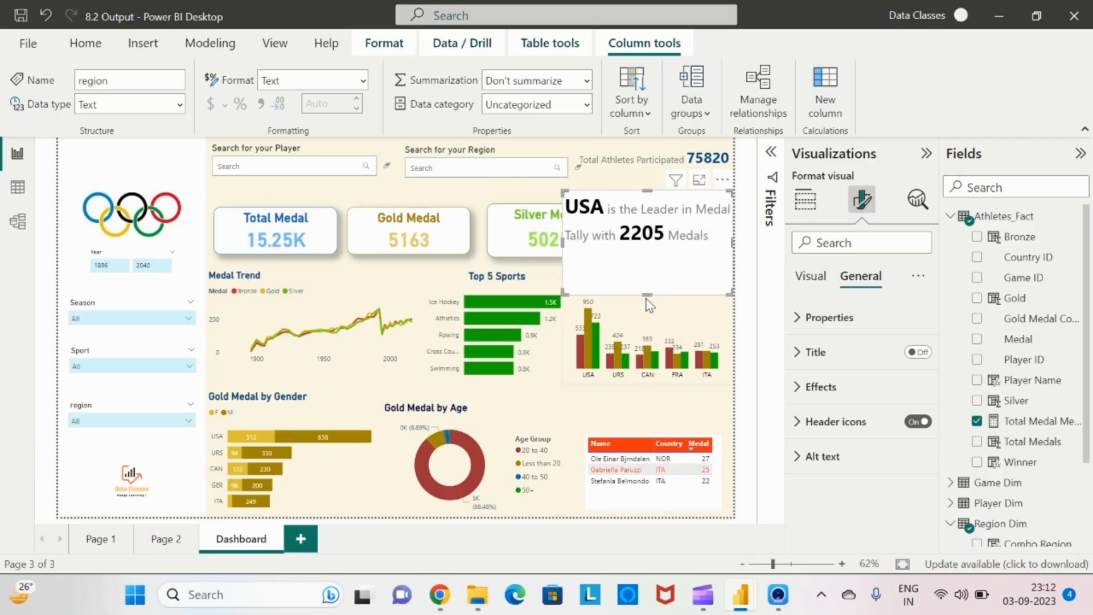
pyautogui.moveTo(646, 192); pyautogui.dragTo(645, 250)
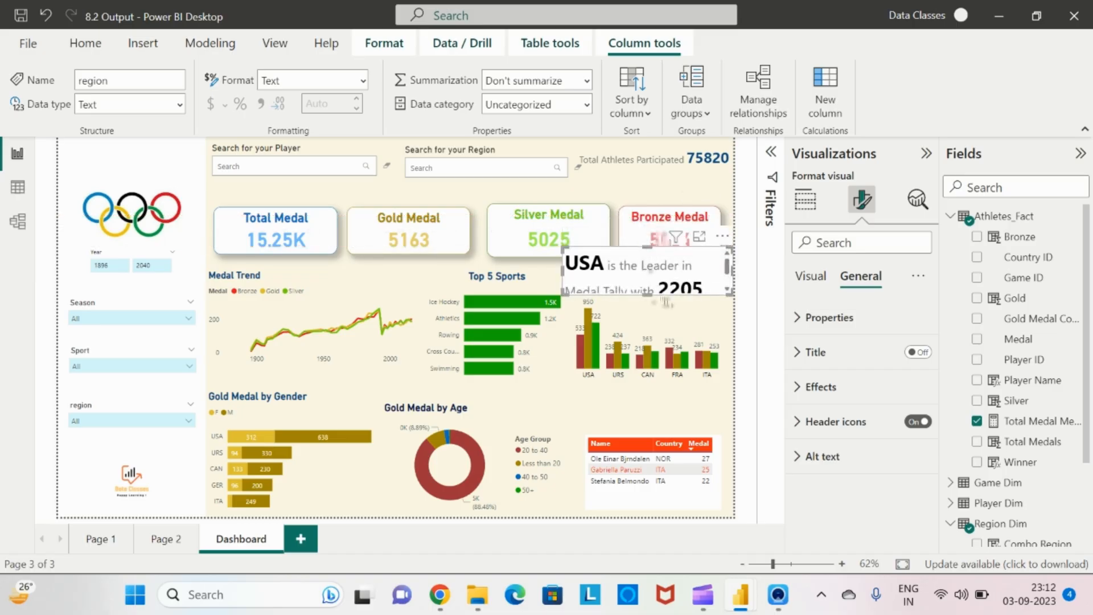
pyautogui.click(633, 406)
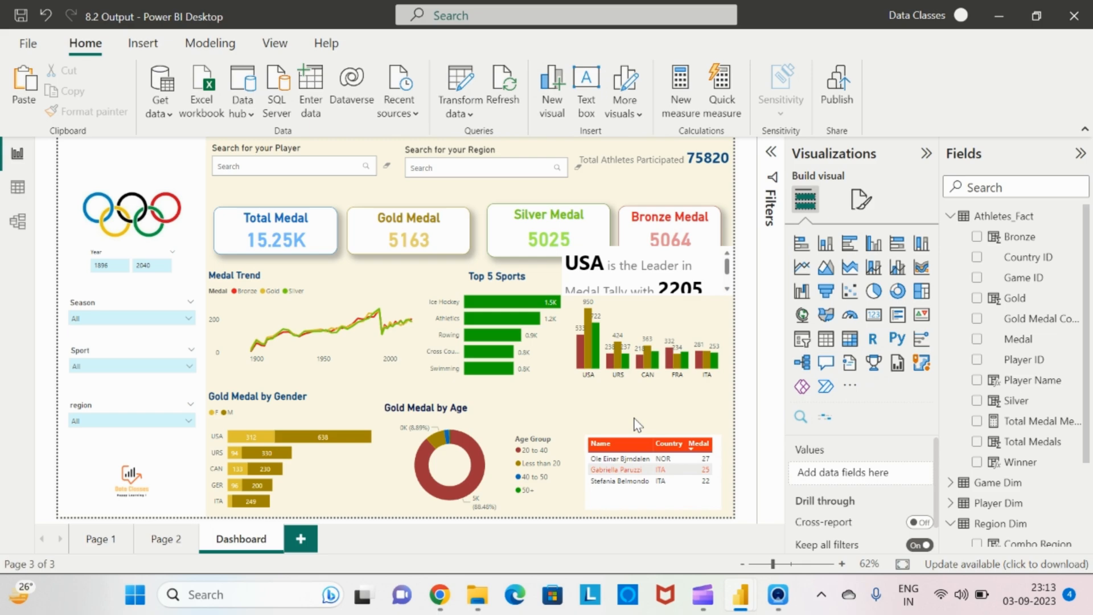
# Insert another empty data story visual on the dashboard and reopen the filters pane
pyautogui.hotkey('alt', 'Tab')
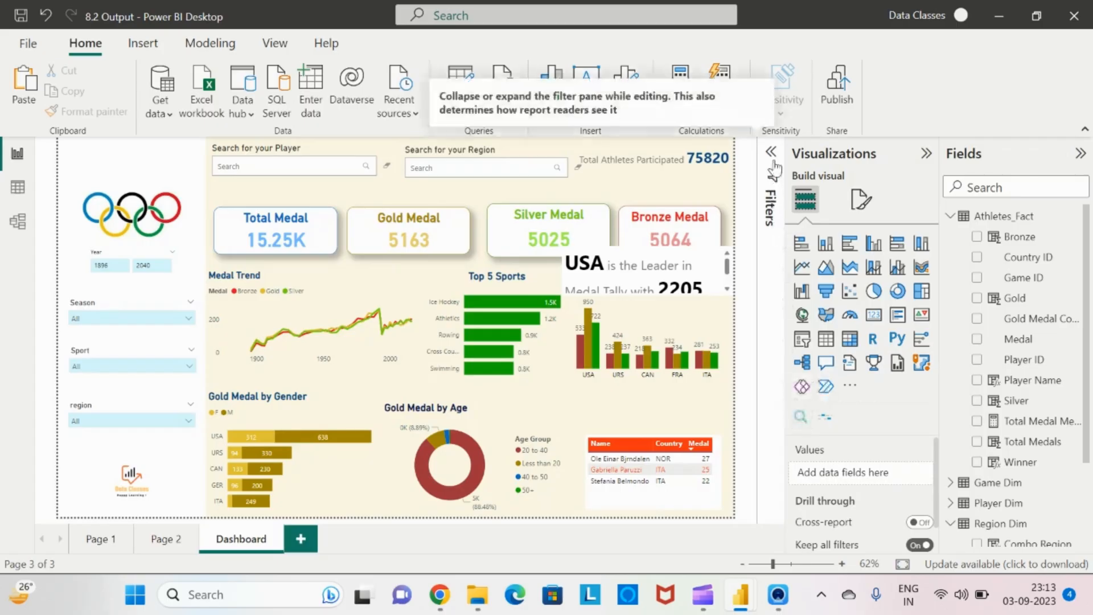
pyautogui.click(828, 420)
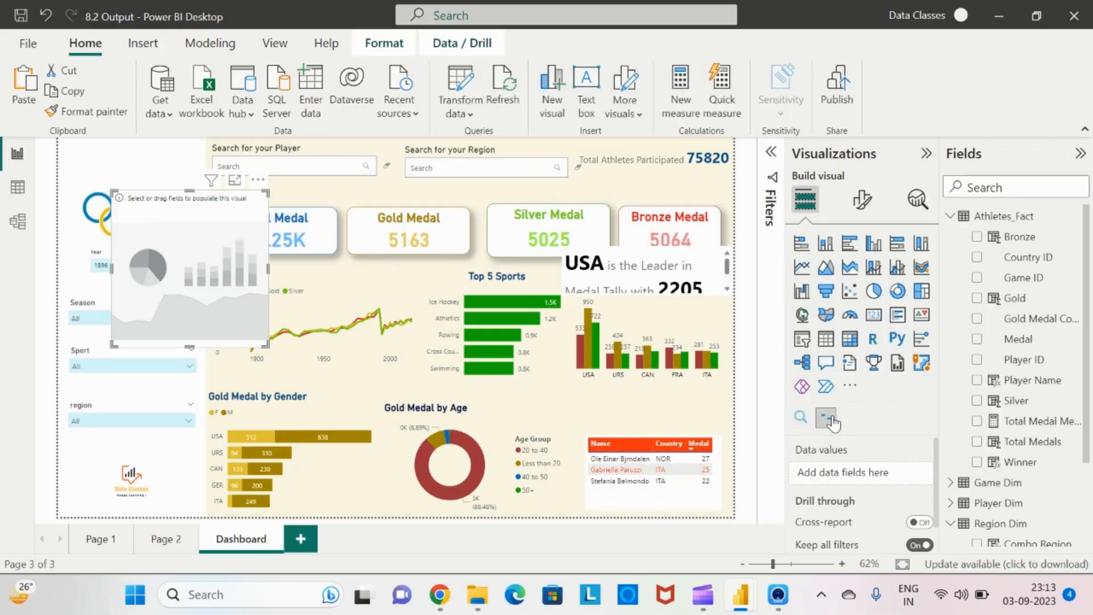
pyautogui.click(770, 163)
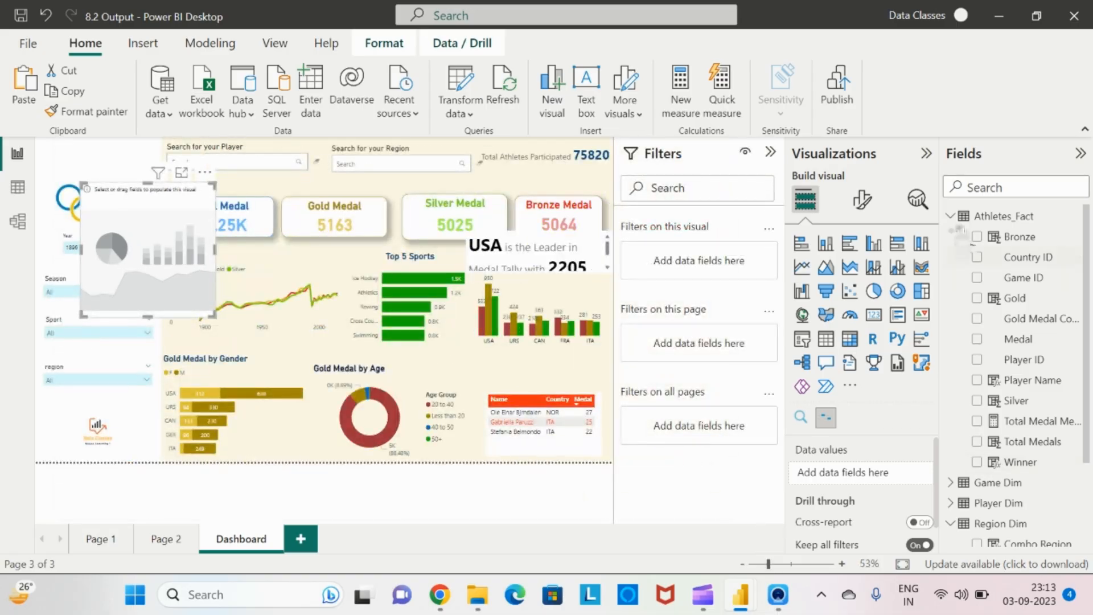
# Add the Name field from Player Dim as a filter on the new data story visual
pyautogui.click(950, 216)
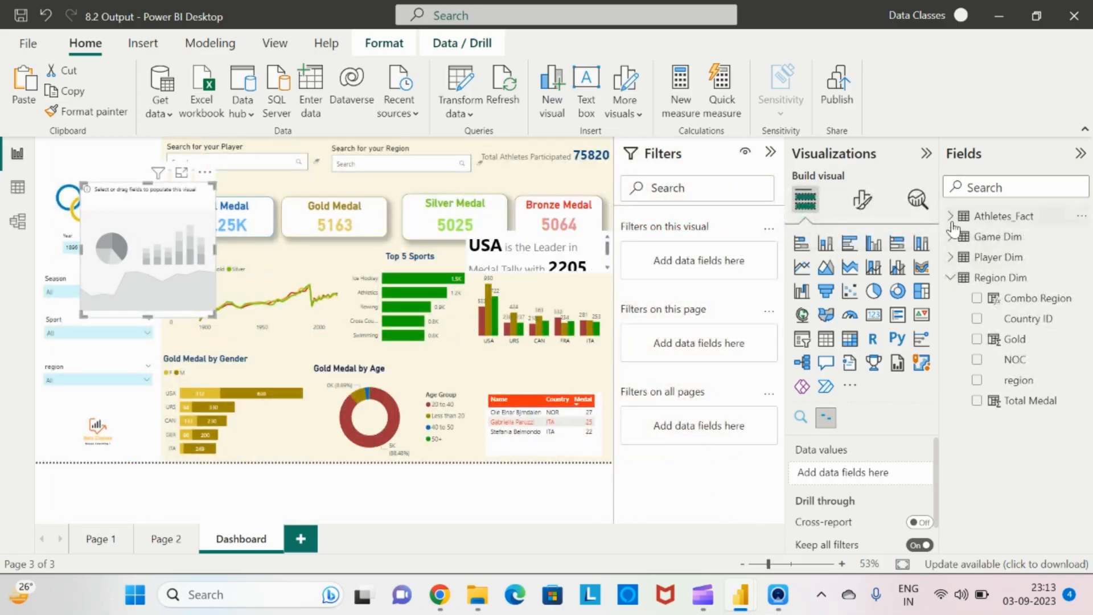
pyautogui.click(950, 256)
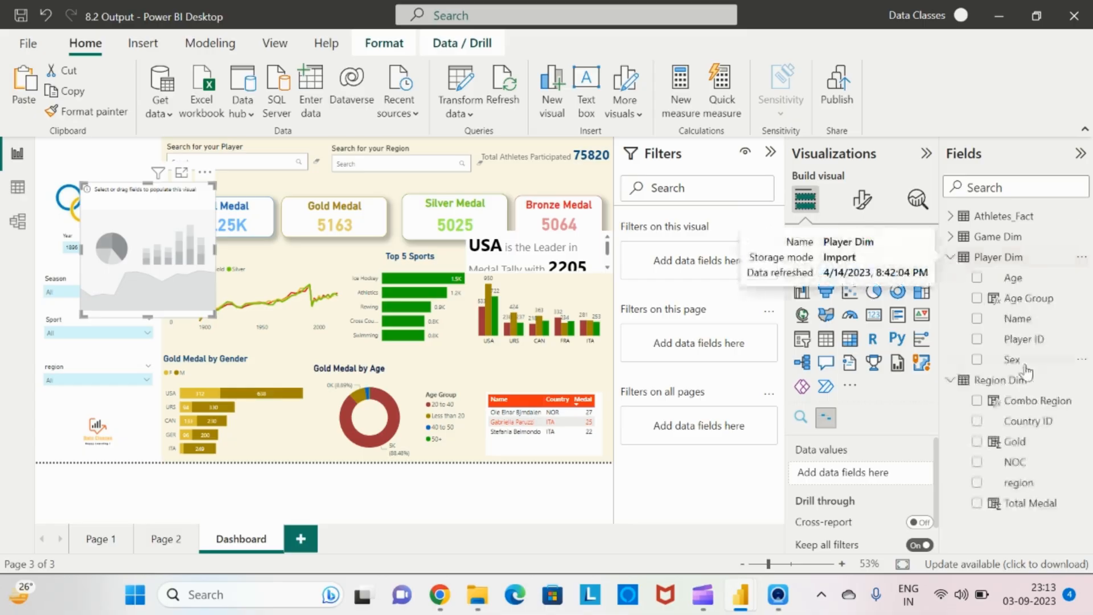
pyautogui.moveTo(1013, 325); pyautogui.dragTo(706, 273)
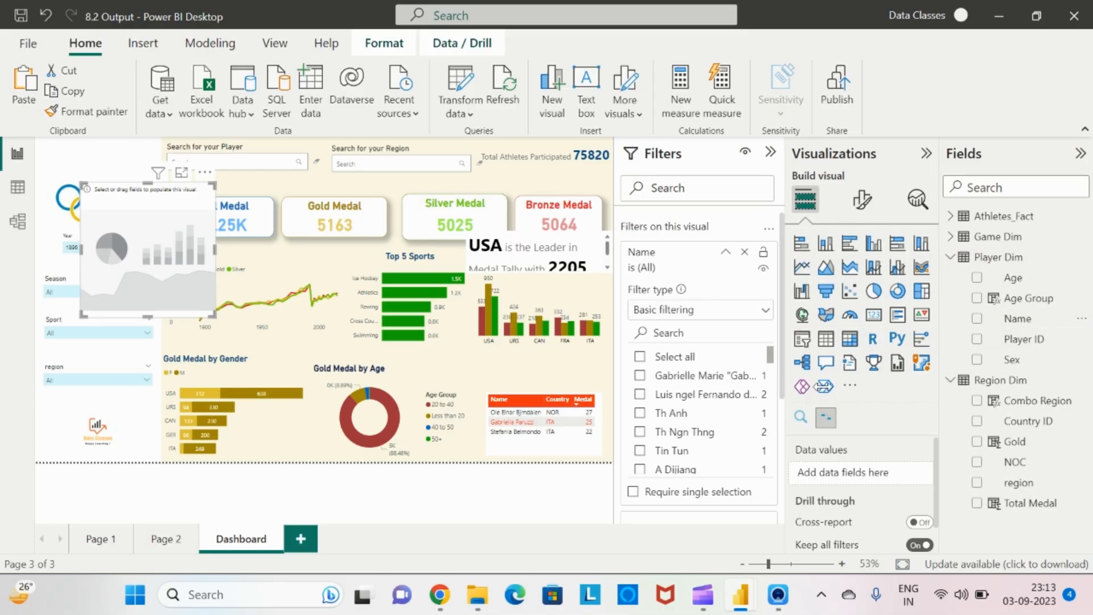
# Set the Name filter to Top N showing the top 1 by Total Medal Measure and apply it
pyautogui.click(764, 310)
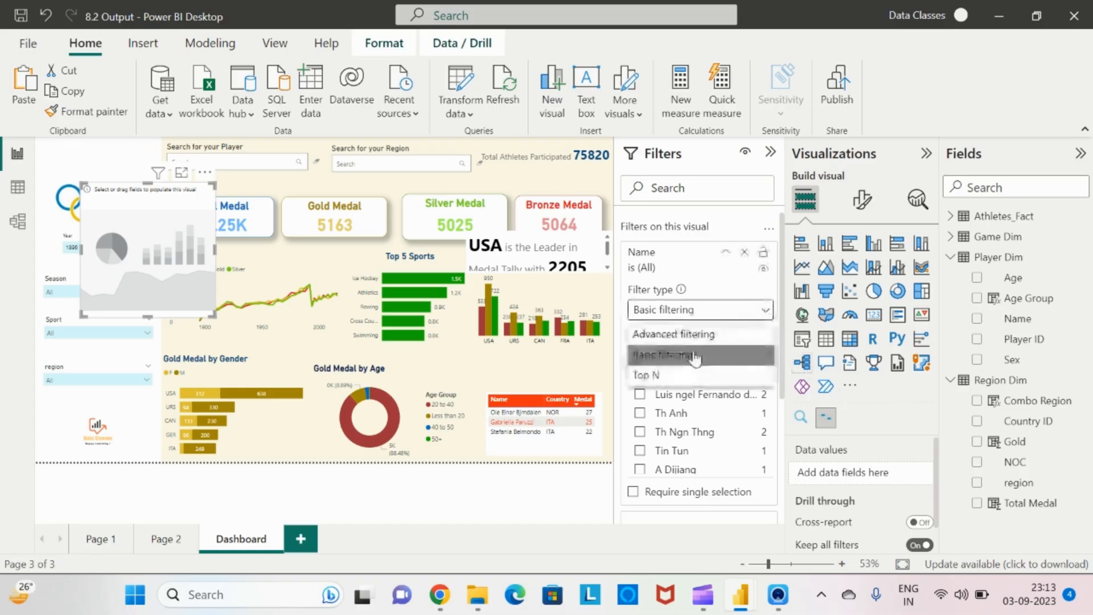
pyautogui.click(655, 375)
pyautogui.click(718, 359)
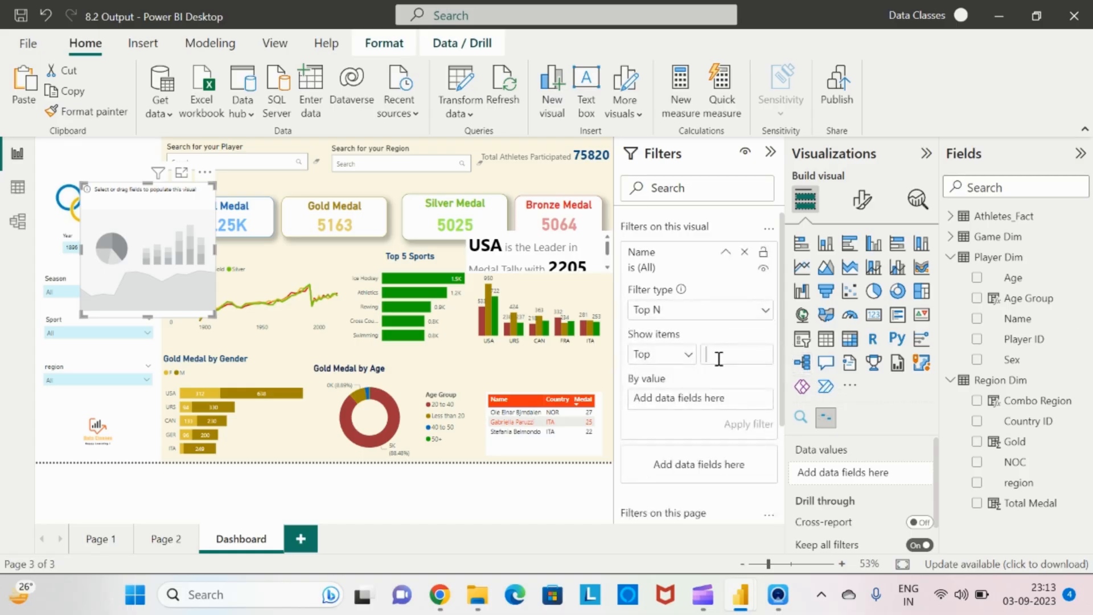
pyautogui.click(948, 221)
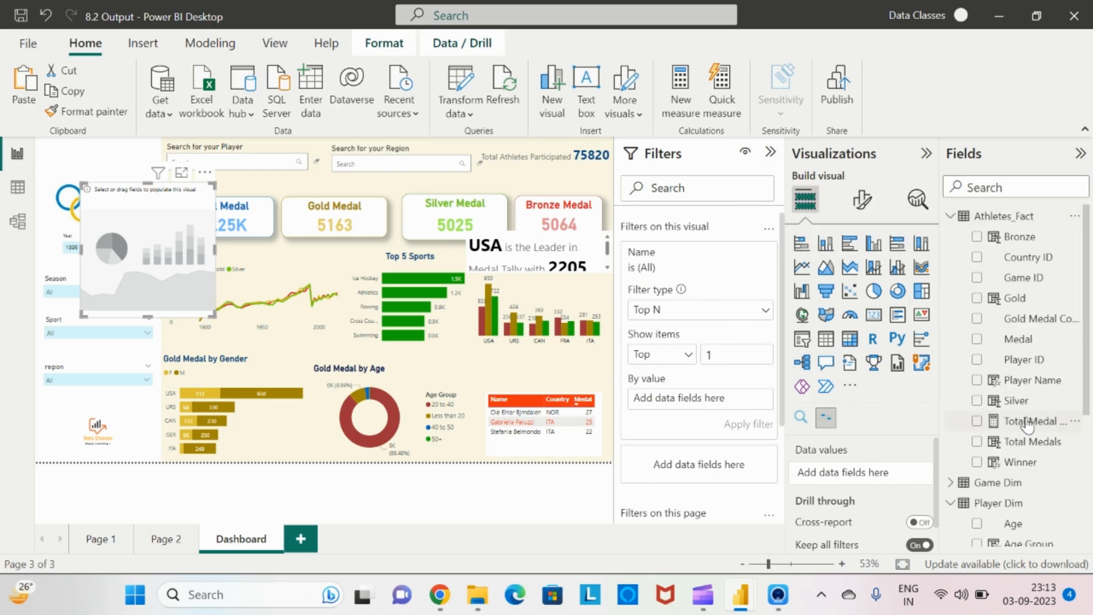
pyautogui.moveTo(1028, 422); pyautogui.dragTo(727, 403)
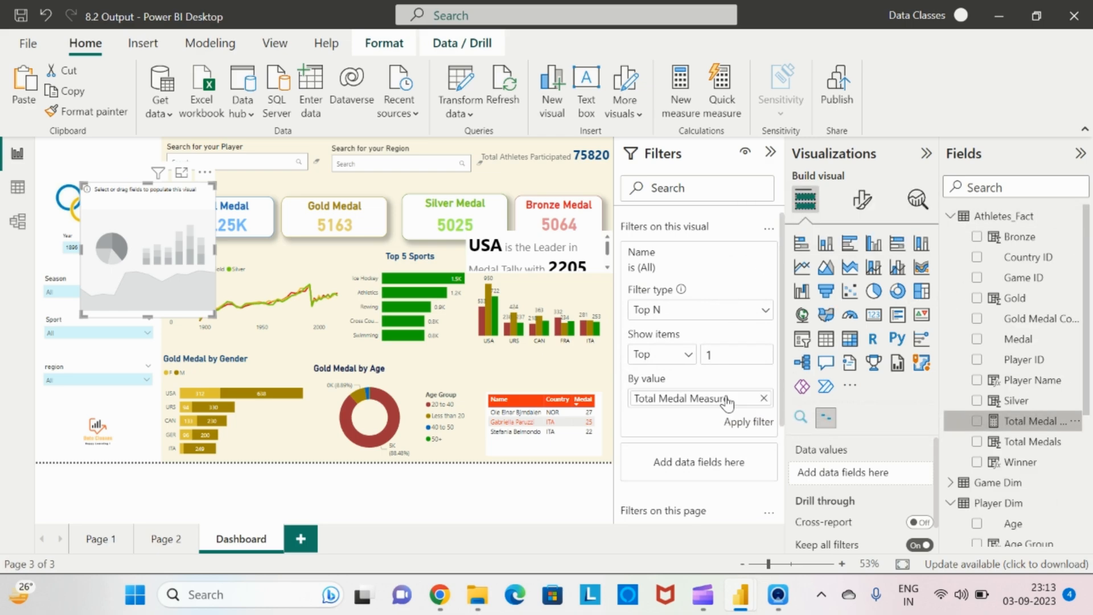
pyautogui.click(750, 423)
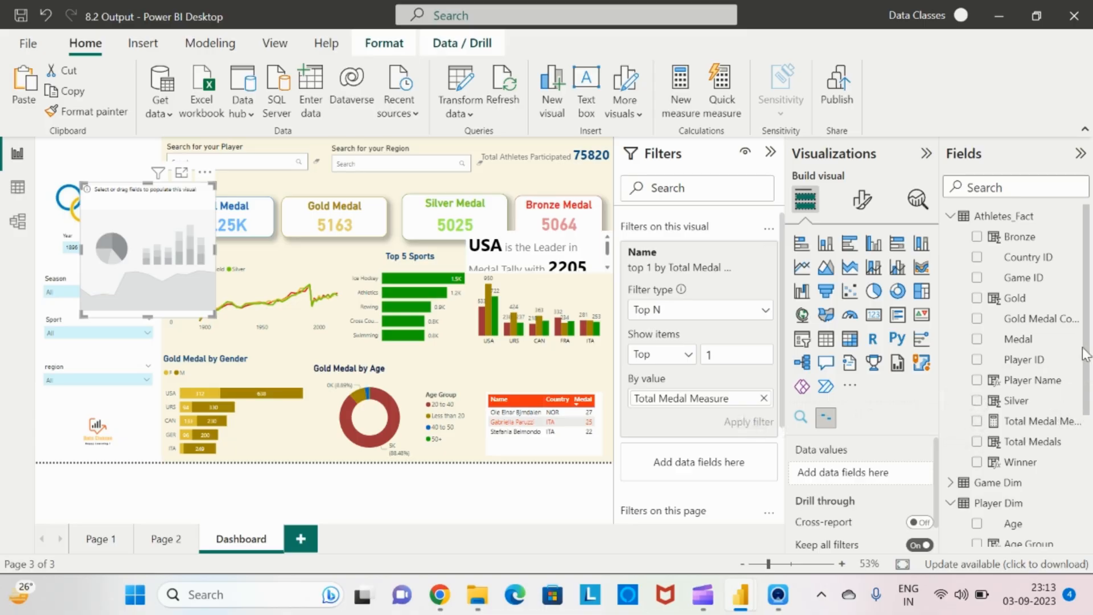
# Add Name, NOC and Sport fields to the new data story visual's data values
pyautogui.click(951, 219)
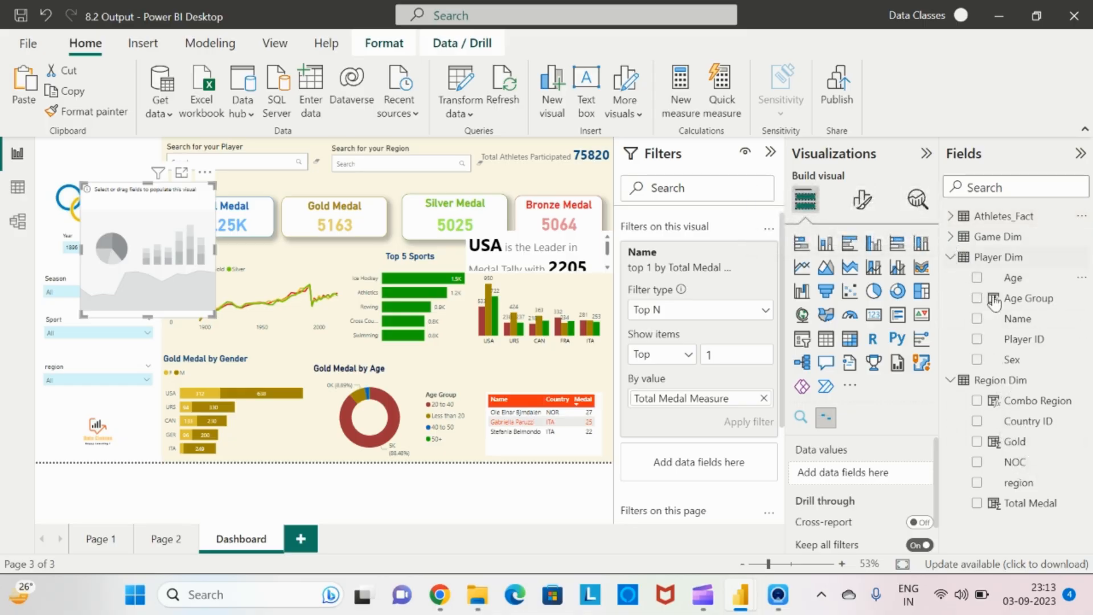
pyautogui.moveTo(1019, 319); pyautogui.dragTo(874, 484)
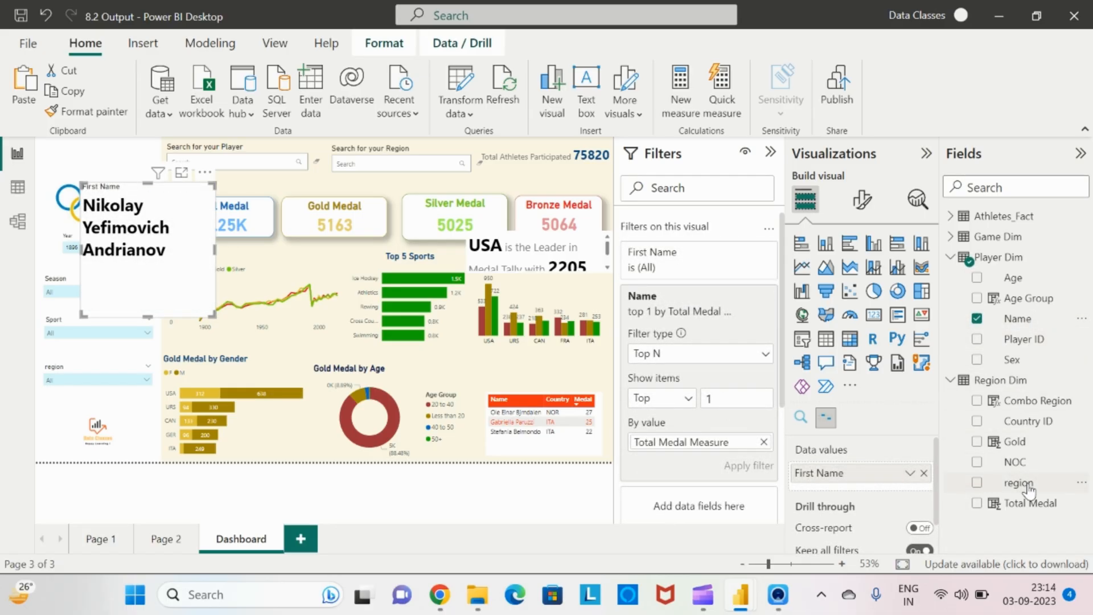
pyautogui.moveTo(1016, 462); pyautogui.dragTo(885, 485)
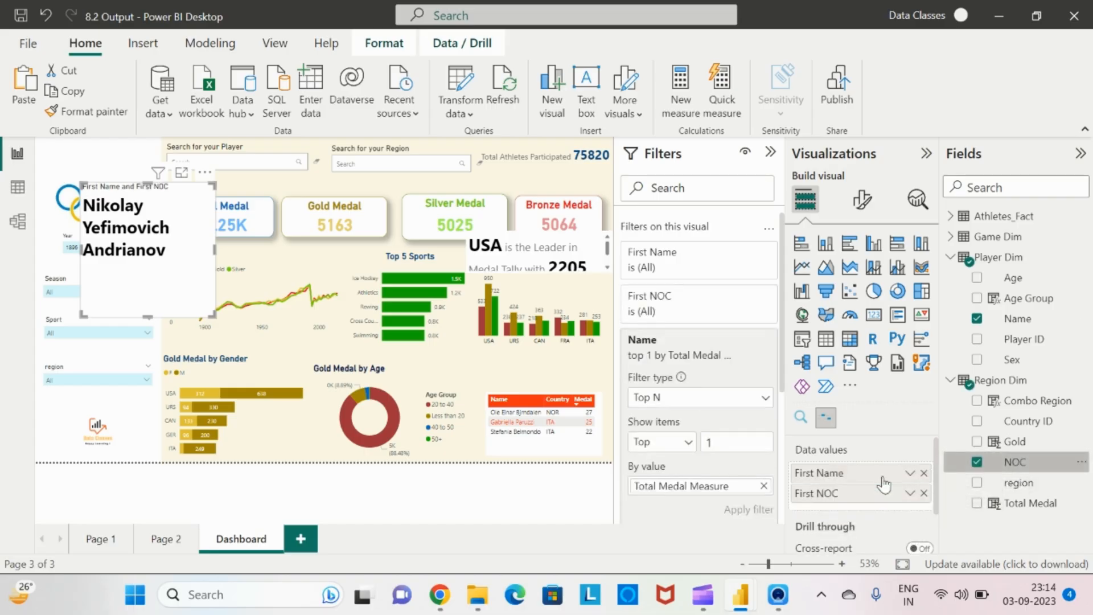
pyautogui.click(951, 236)
pyautogui.moveTo(1016, 339); pyautogui.dragTo(889, 501)
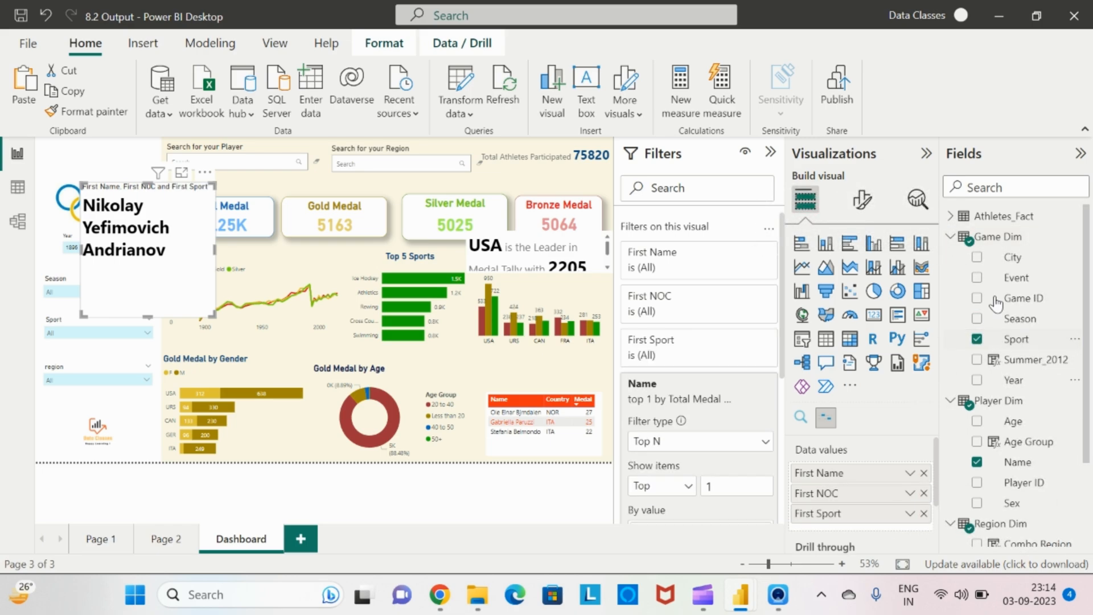
# Add the Total Medal Measure field from Athletes_Fact to the data story visual's data values
pyautogui.click(950, 215)
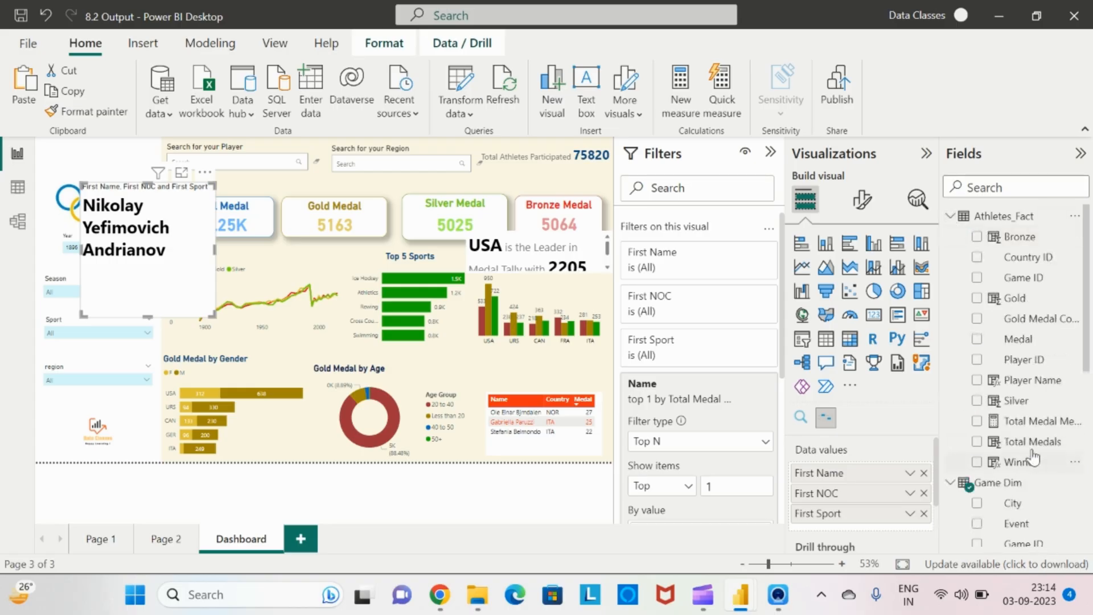
pyautogui.moveTo(1034, 428); pyautogui.dragTo(888, 524)
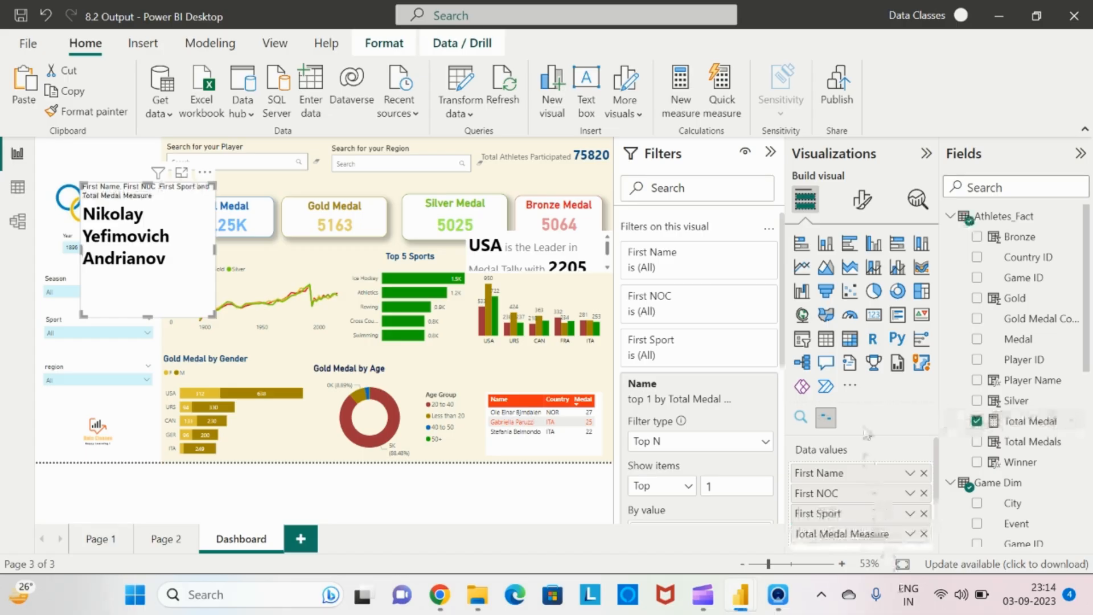
# Set the data story's text to 'The Athlete # from # (#) has won max medal with #', comparing with the reference report
pyautogui.click(862, 200)
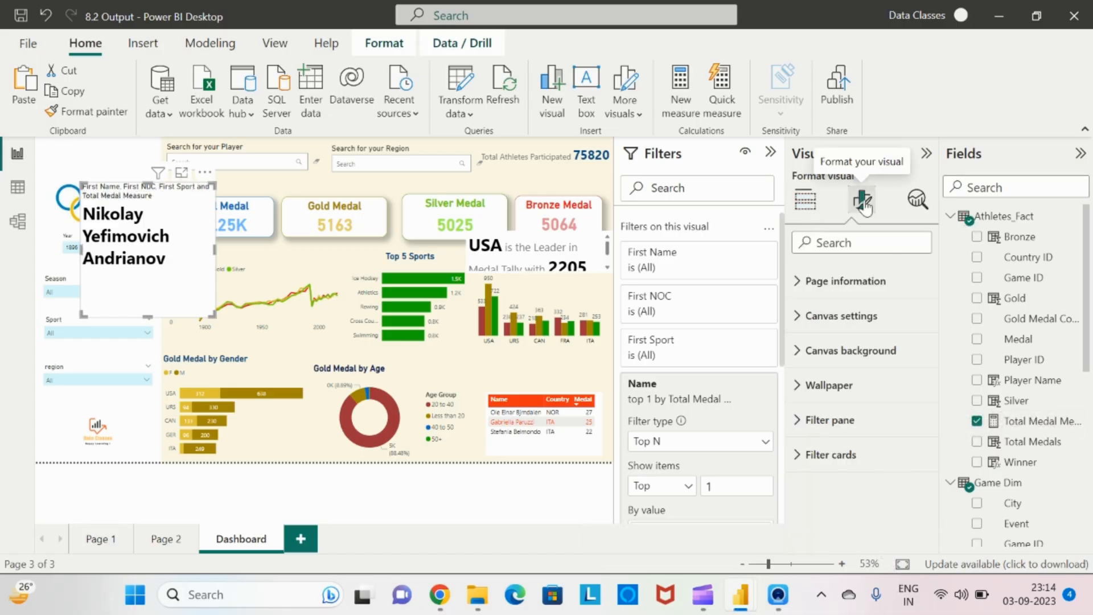
pyautogui.click(798, 320)
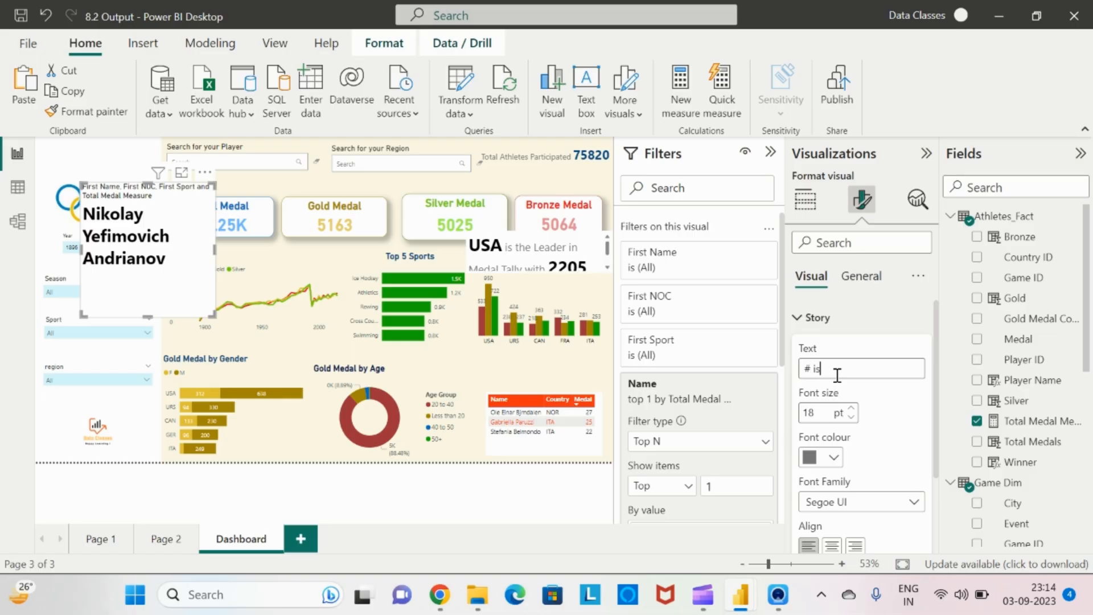
pyautogui.hotkey('alt', 'Tab')
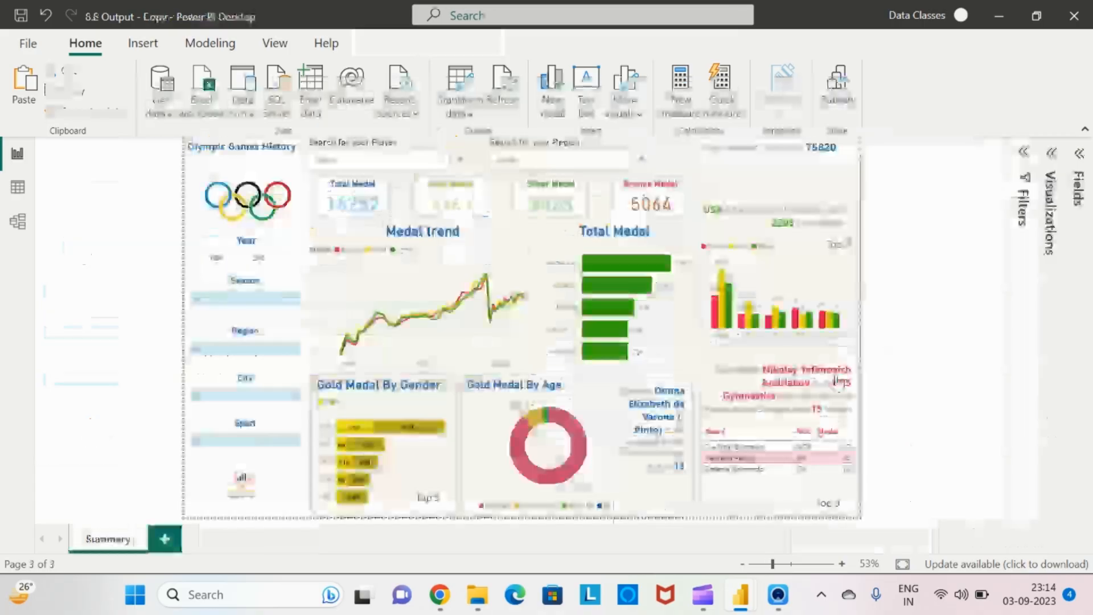
pyautogui.hotkey('alt', 'Tab')
pyautogui.hotkey('alt', 'Tab')
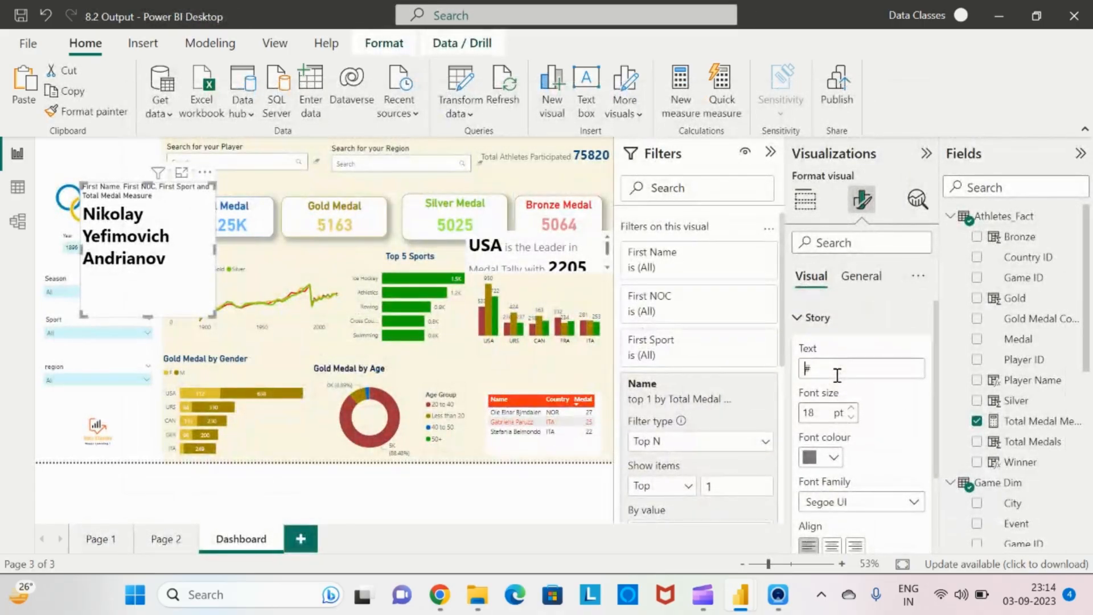
pyautogui.write('The Athlete')
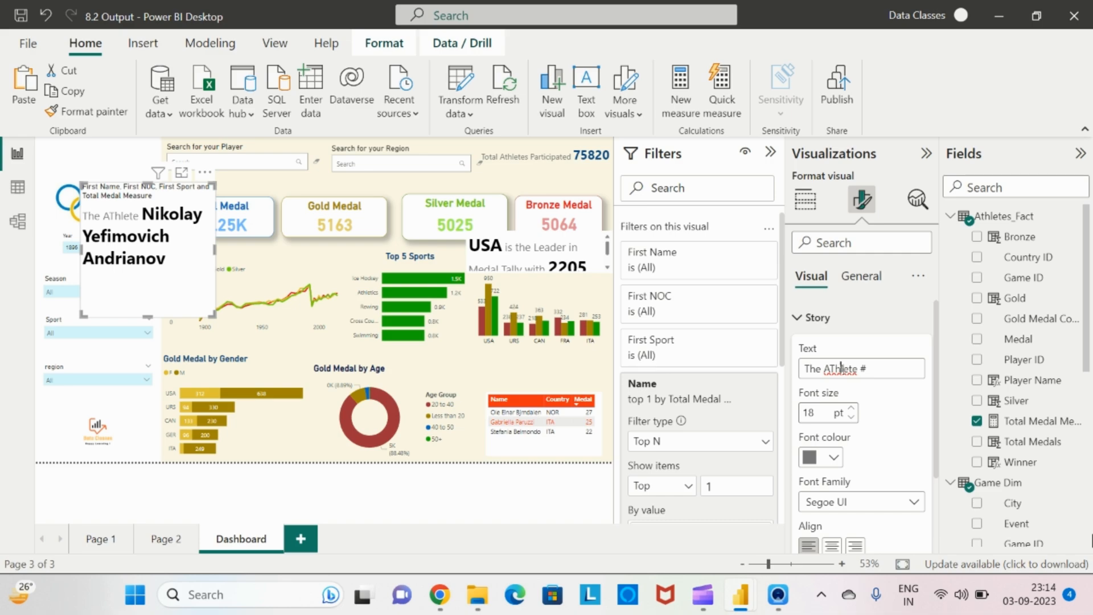
pyautogui.press('BackSpace')
pyautogui.write('t')
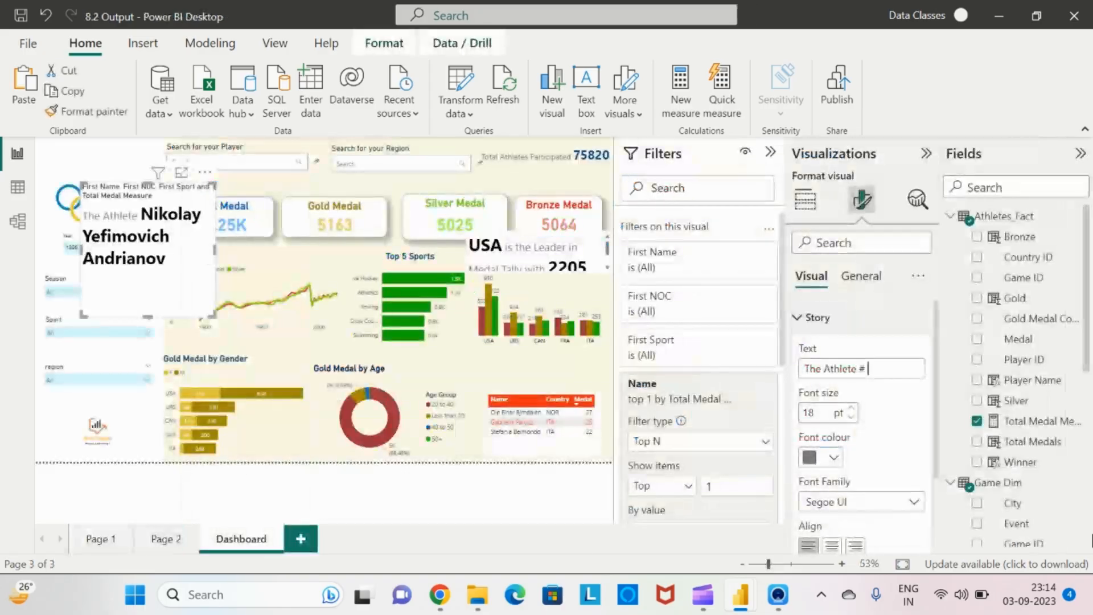
pyautogui.write('from #')
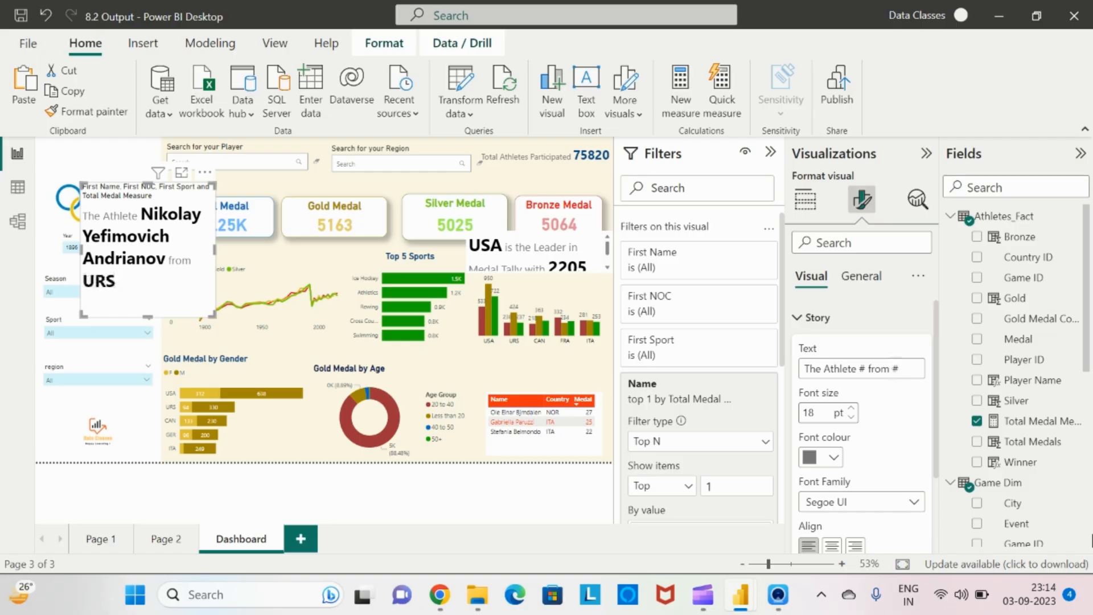
pyautogui.write('===')
pyautogui.write(' (')
pyautogui.write('#)')
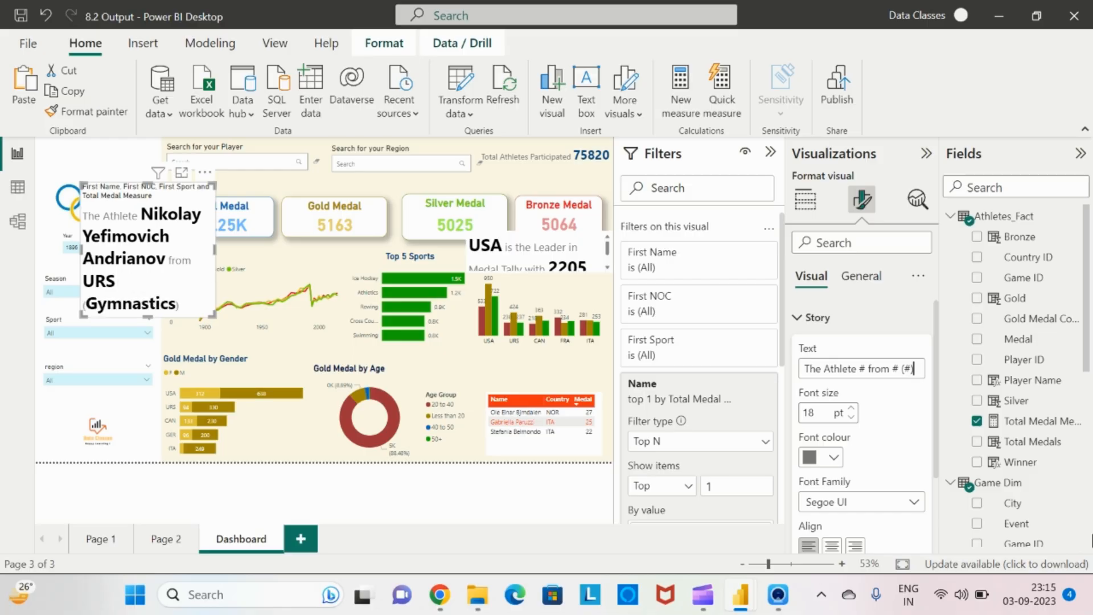
pyautogui.write(' has won')
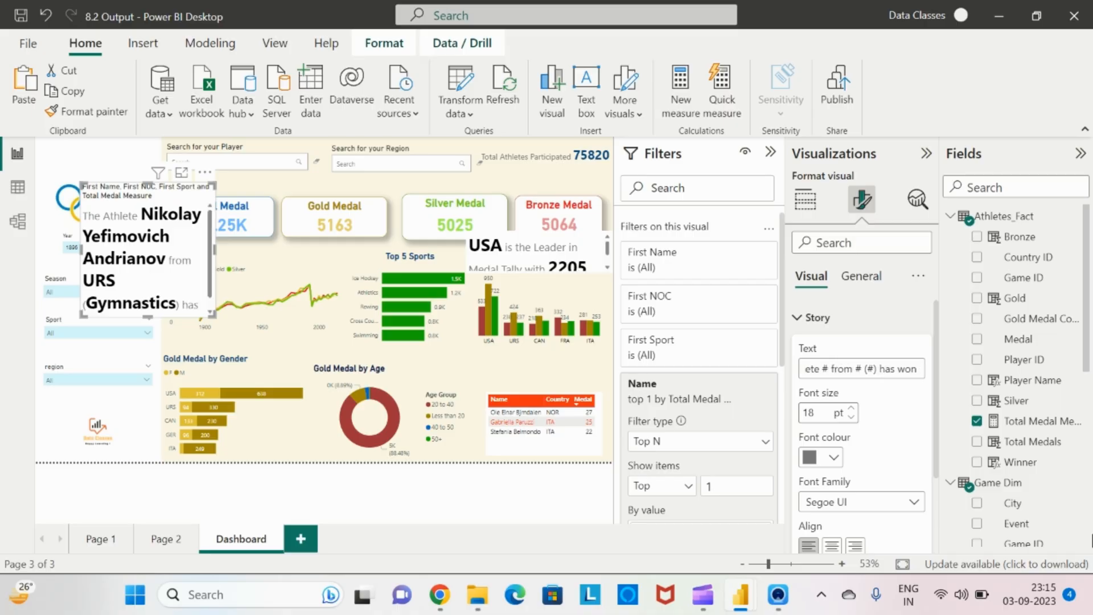
pyautogui.write(' max me')
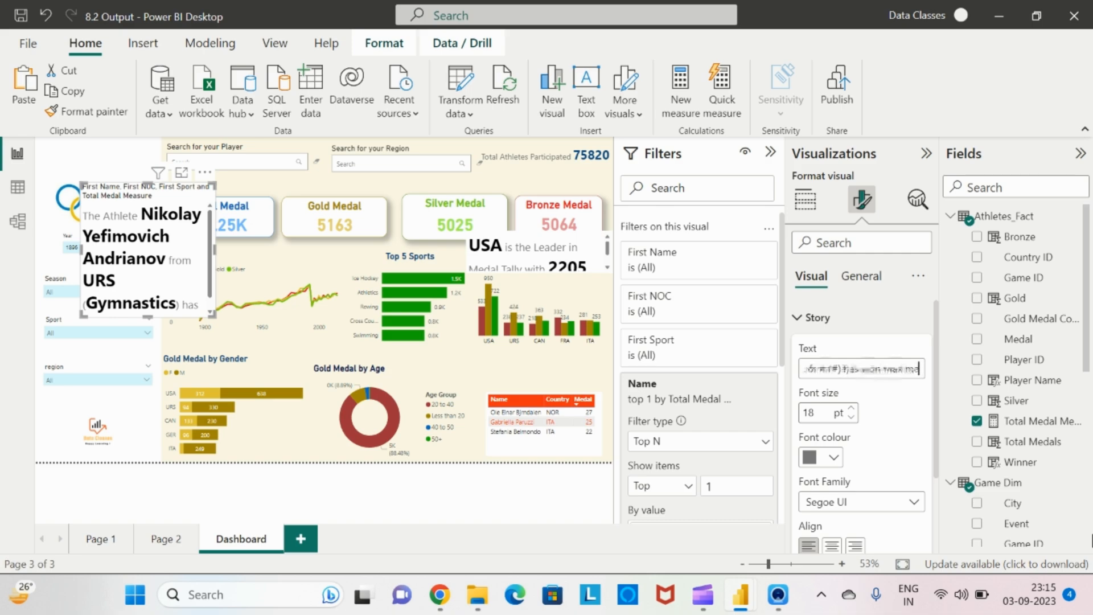
pyautogui.write('dal with')
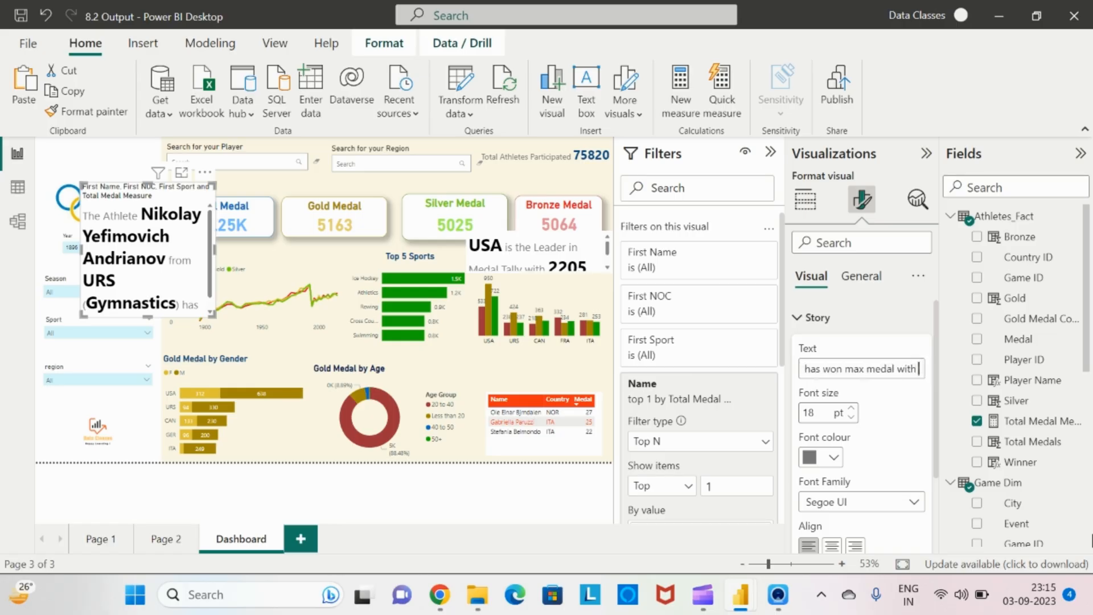
pyautogui.write(' #')
# Append 'Medals' to the end of the story text after checking the reference report
pyautogui.moveTo(210, 272); pyautogui.dragTo(219, 322)
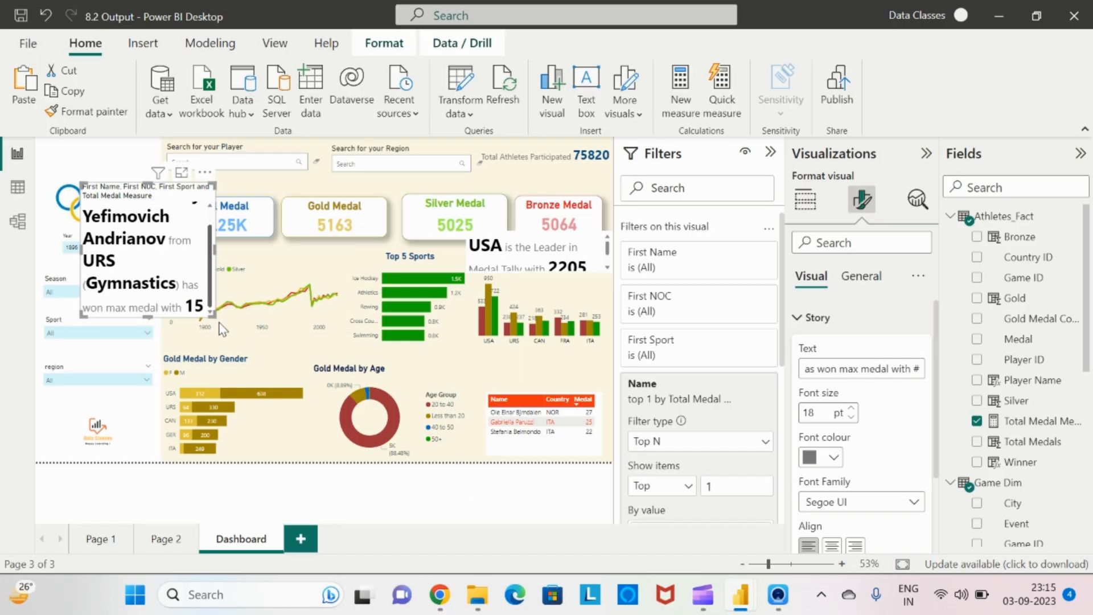
pyautogui.hotkey('alt', 'Tab')
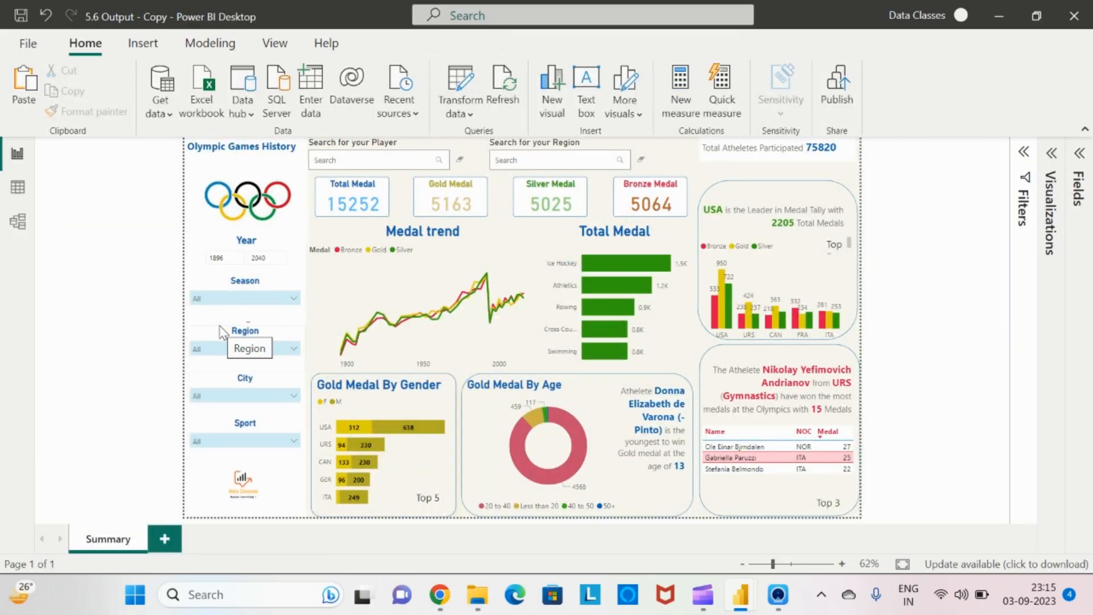
pyautogui.hotkey('alt', 'Tab')
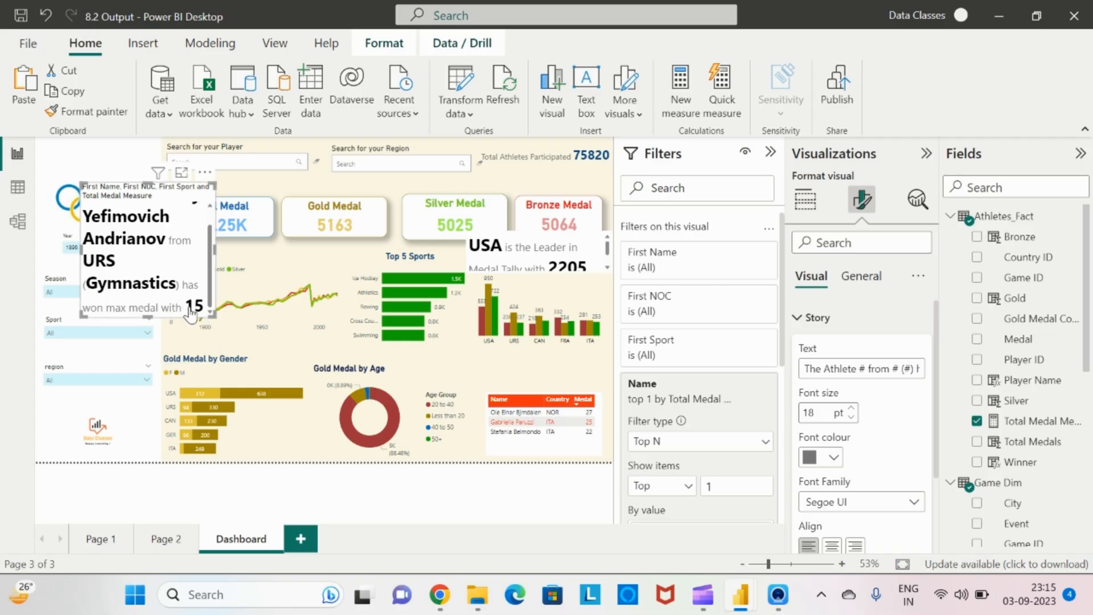
pyautogui.click(877, 365)
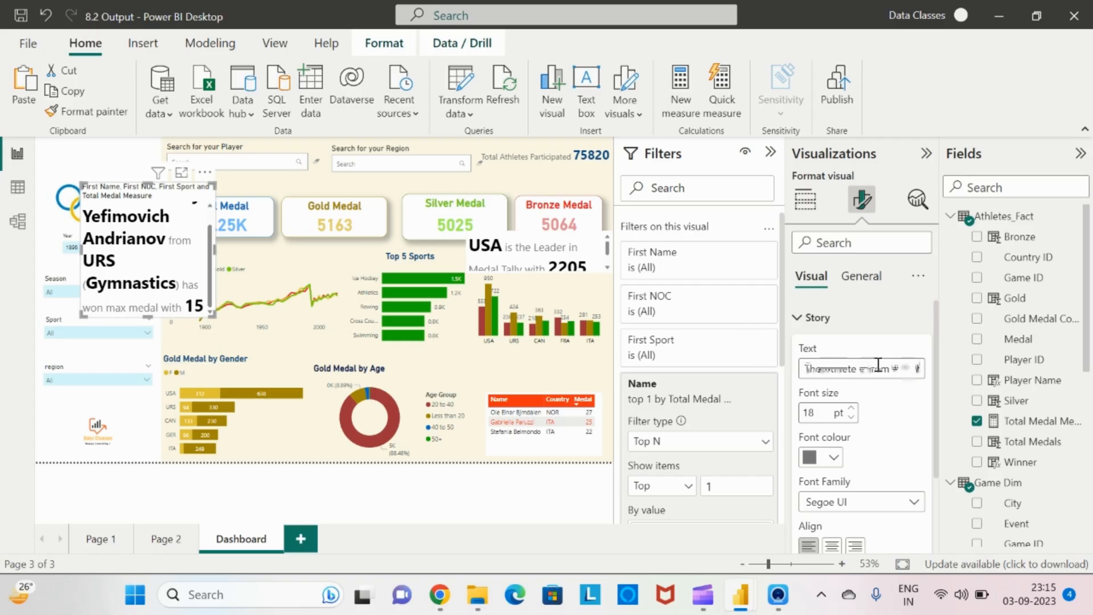
pyautogui.write('Medals')
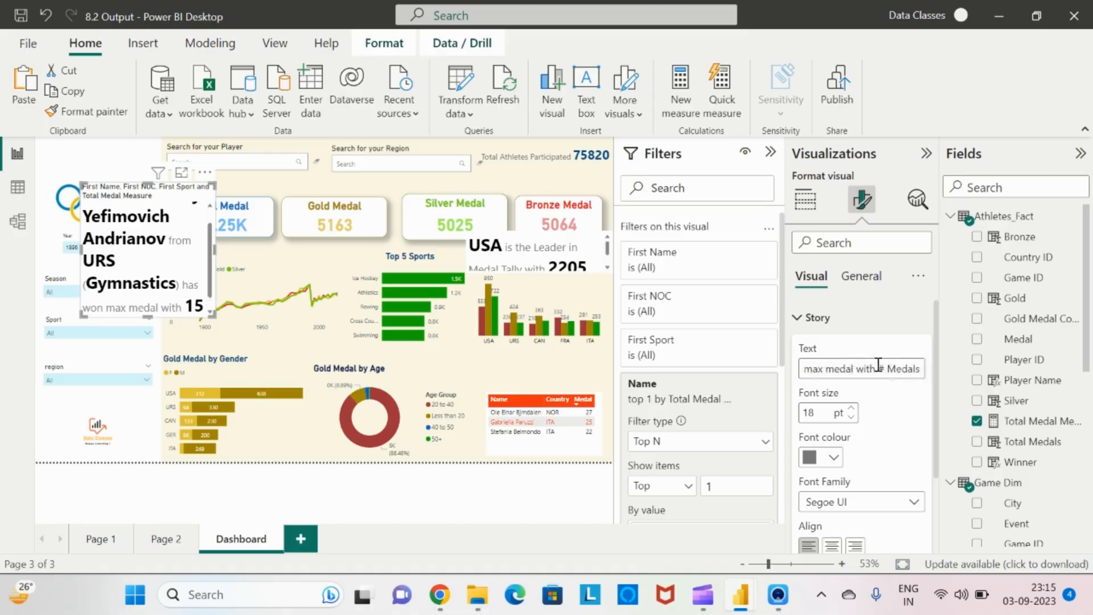
# Turn off the data story visual's title and extend the visual downward so all text fits
pyautogui.click(861, 276)
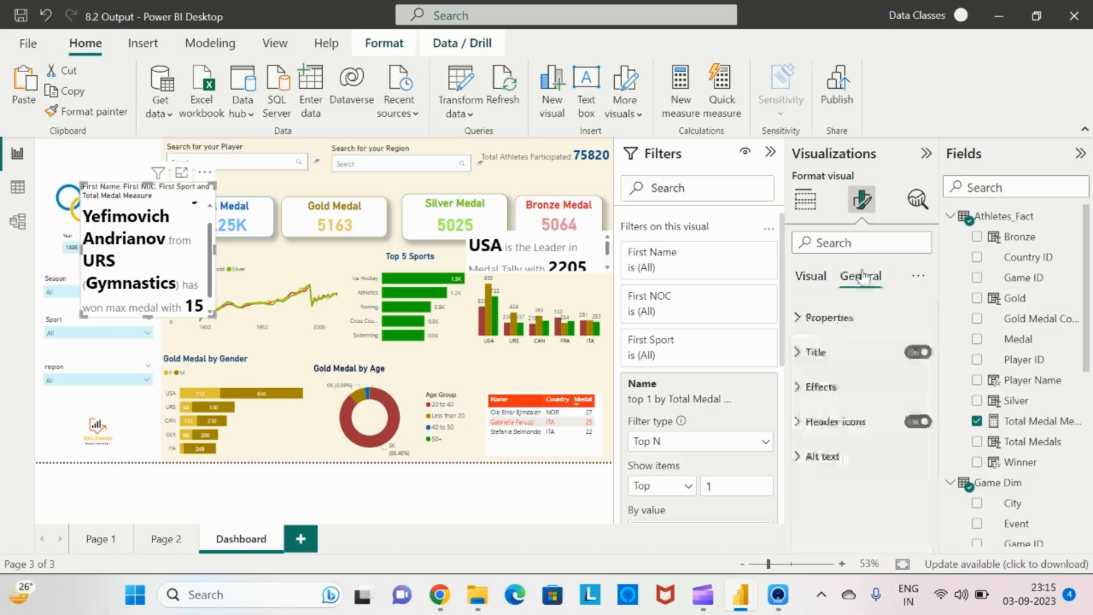
pyautogui.click(915, 356)
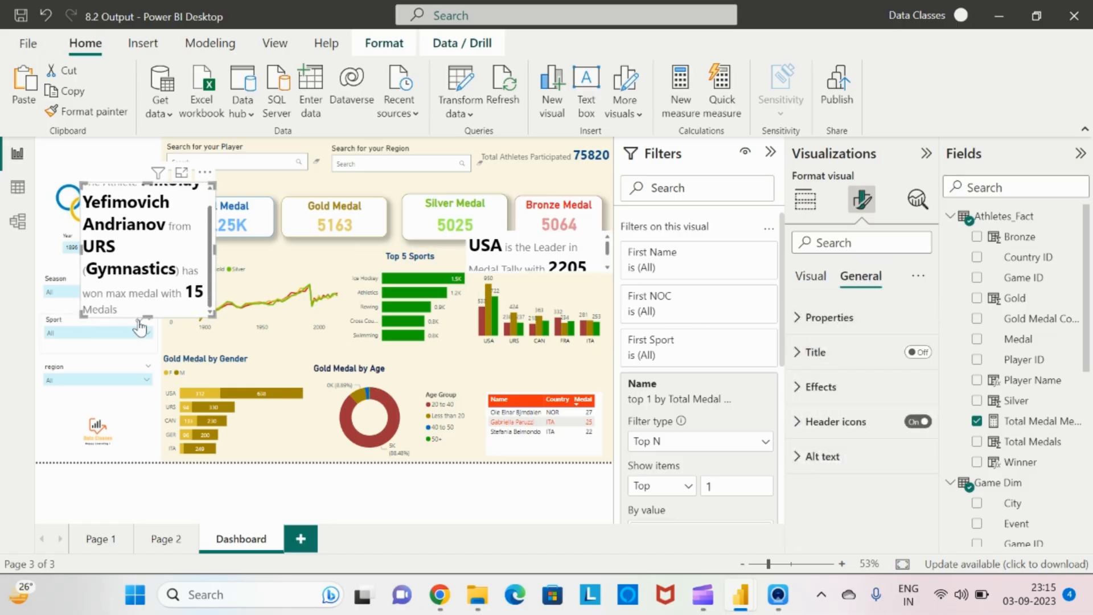
pyautogui.moveTo(146, 315); pyautogui.dragTo(136, 348)
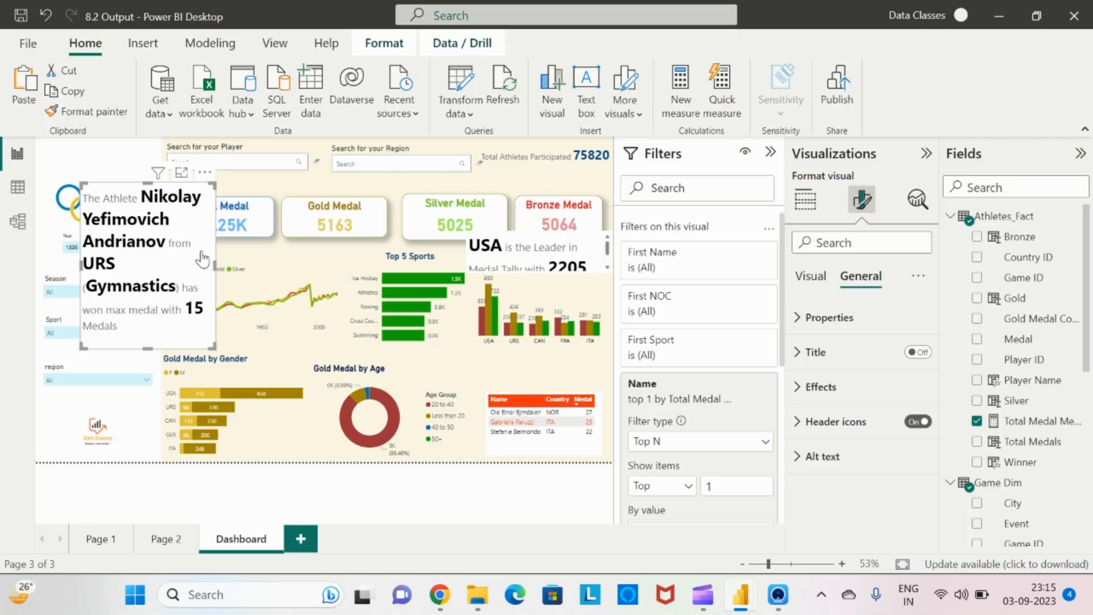
# Select the USA medal-leader story visual and turn off its background
pyautogui.click(369, 192)
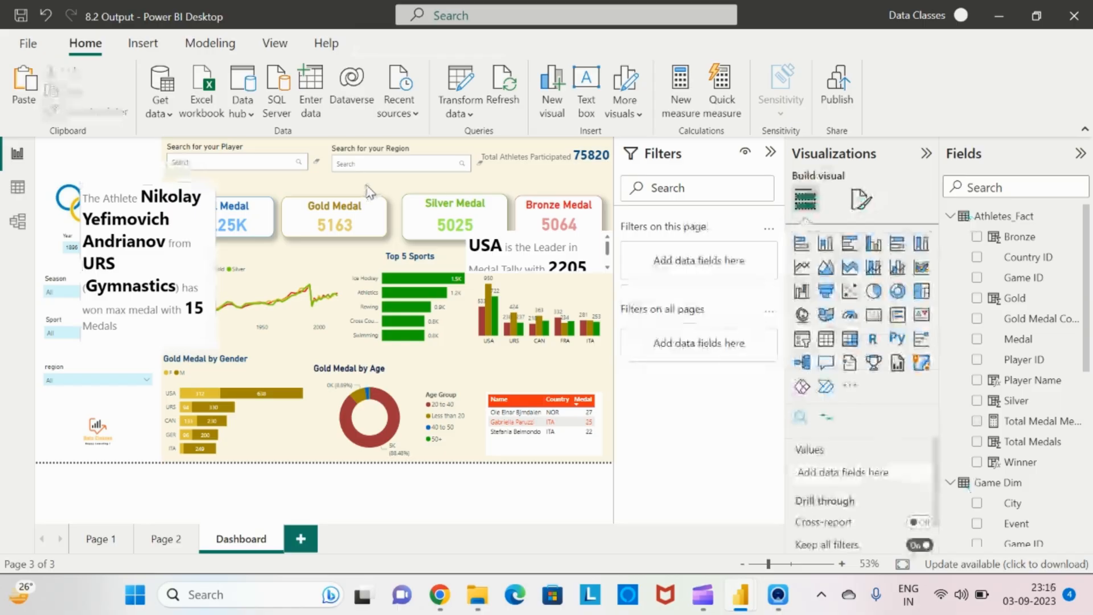
pyautogui.click(521, 250)
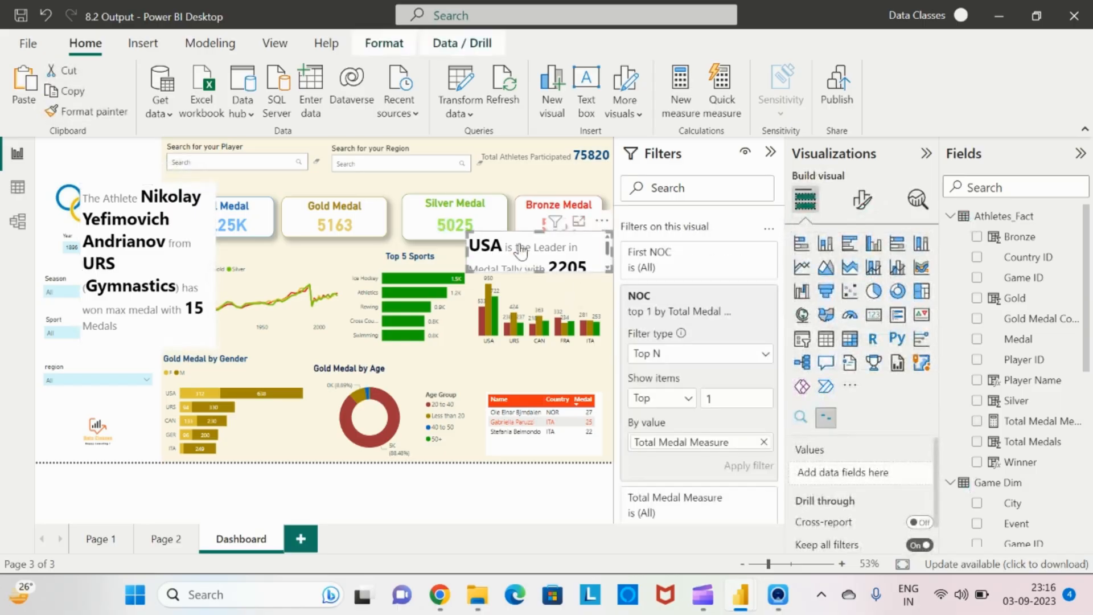
pyautogui.click(858, 205)
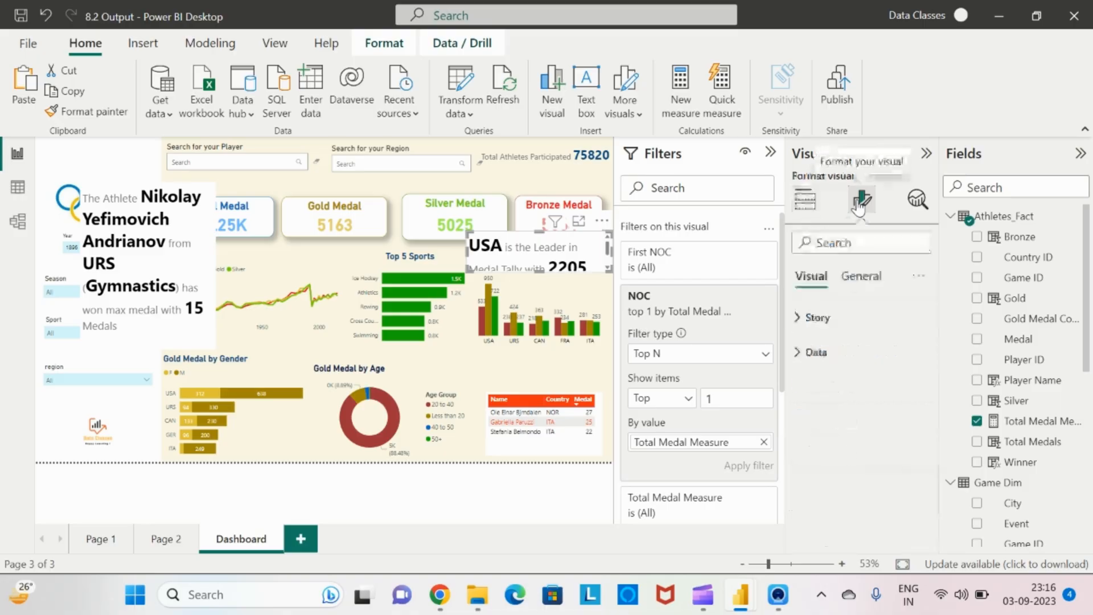
pyautogui.click(857, 279)
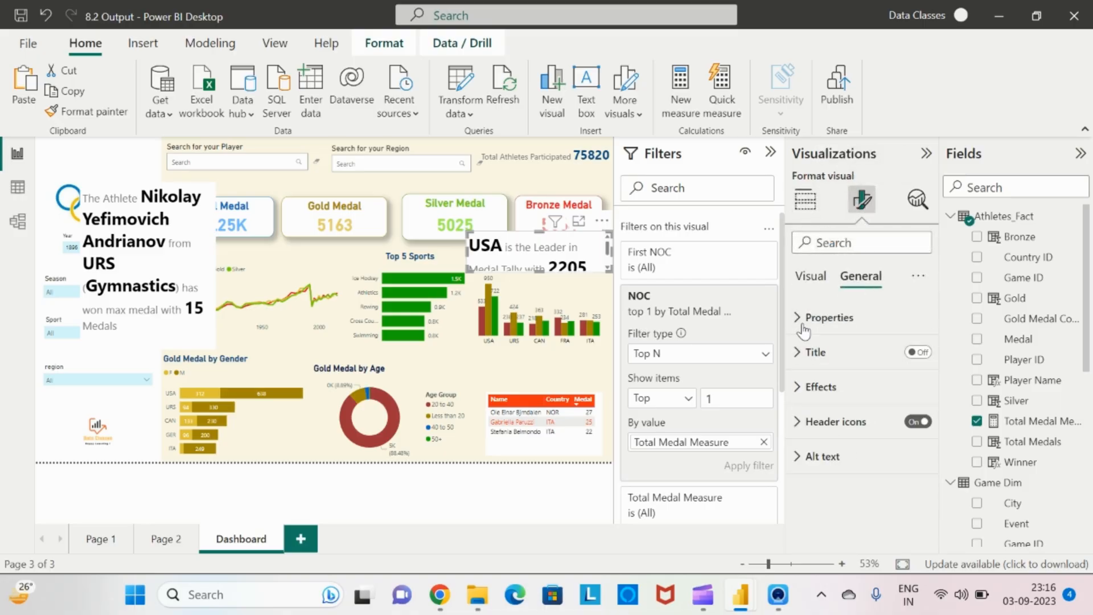
pyautogui.click(809, 278)
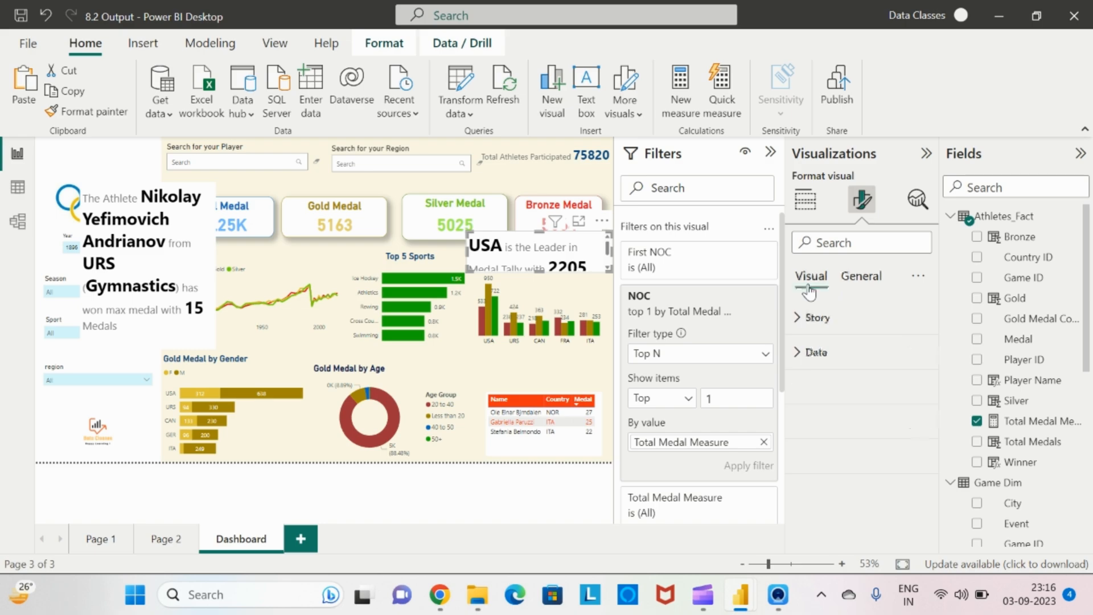
pyautogui.click(799, 356)
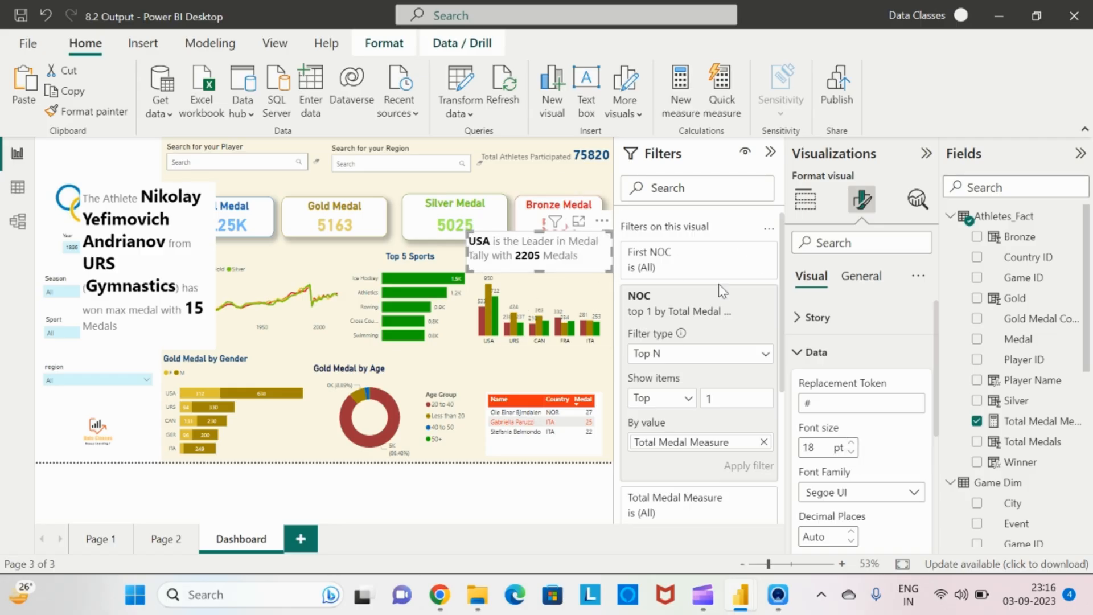
pyautogui.click(861, 277)
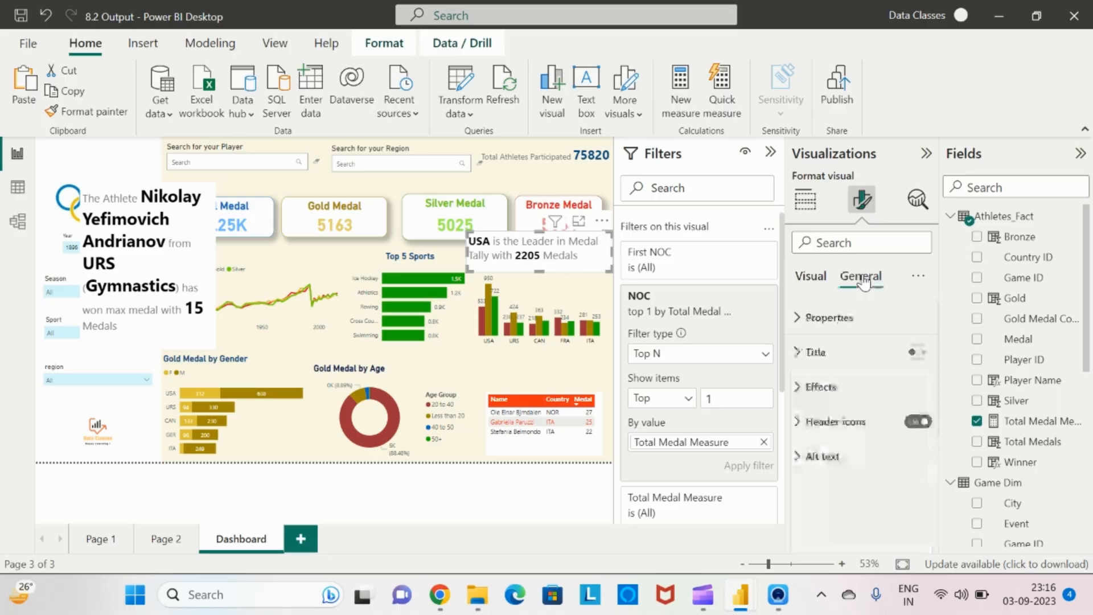
pyautogui.click(800, 386)
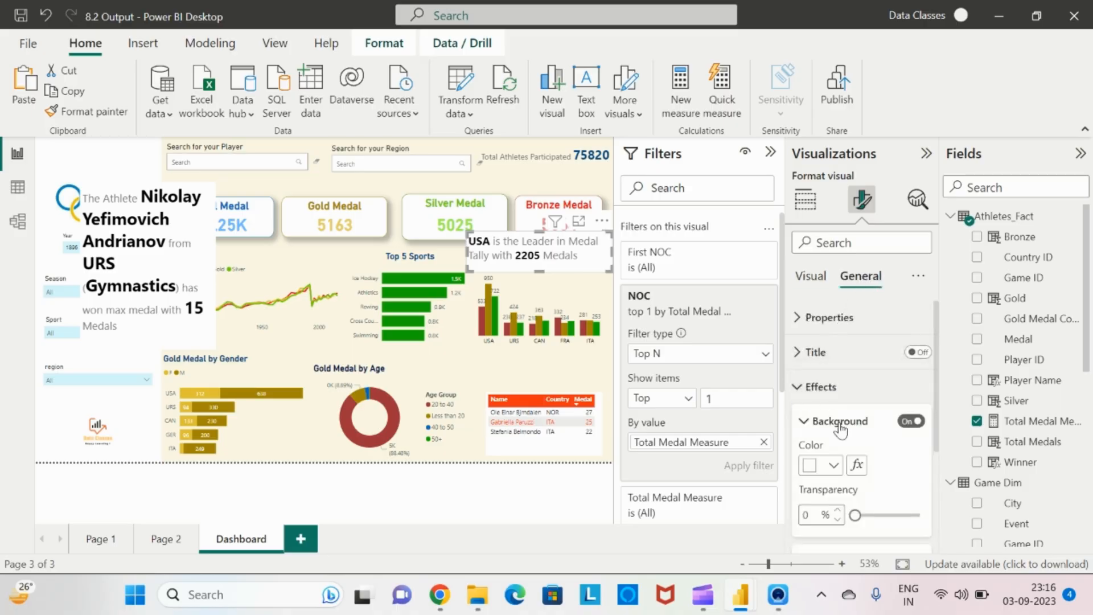
pyautogui.click(914, 421)
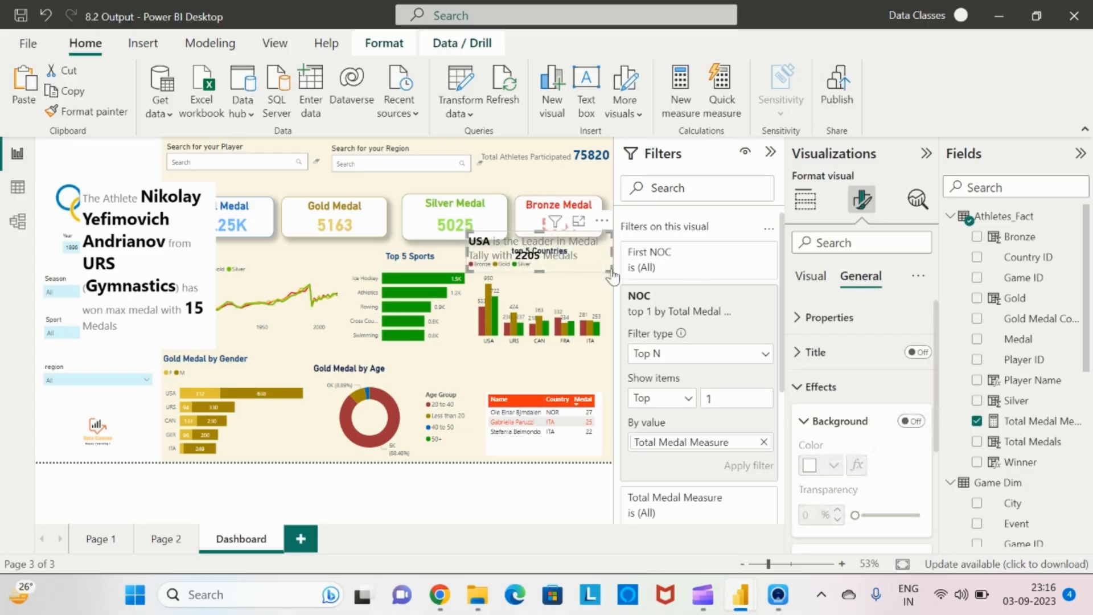
# Move the top 5 countries chart down slightly and shift the USA leader text visual down above it
pyautogui.click(770, 152)
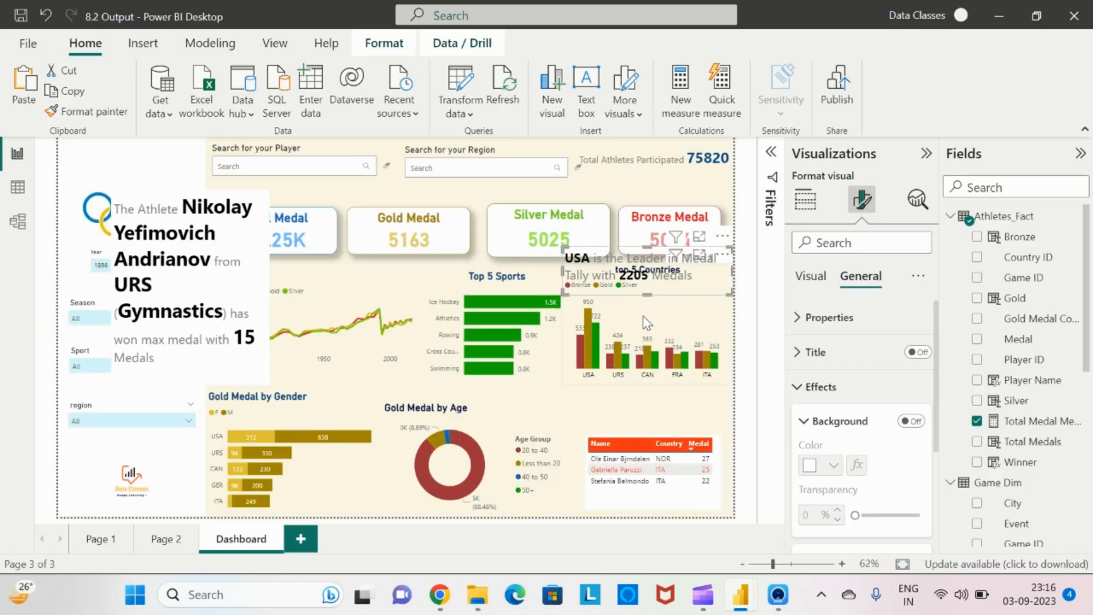
pyautogui.click(647, 322)
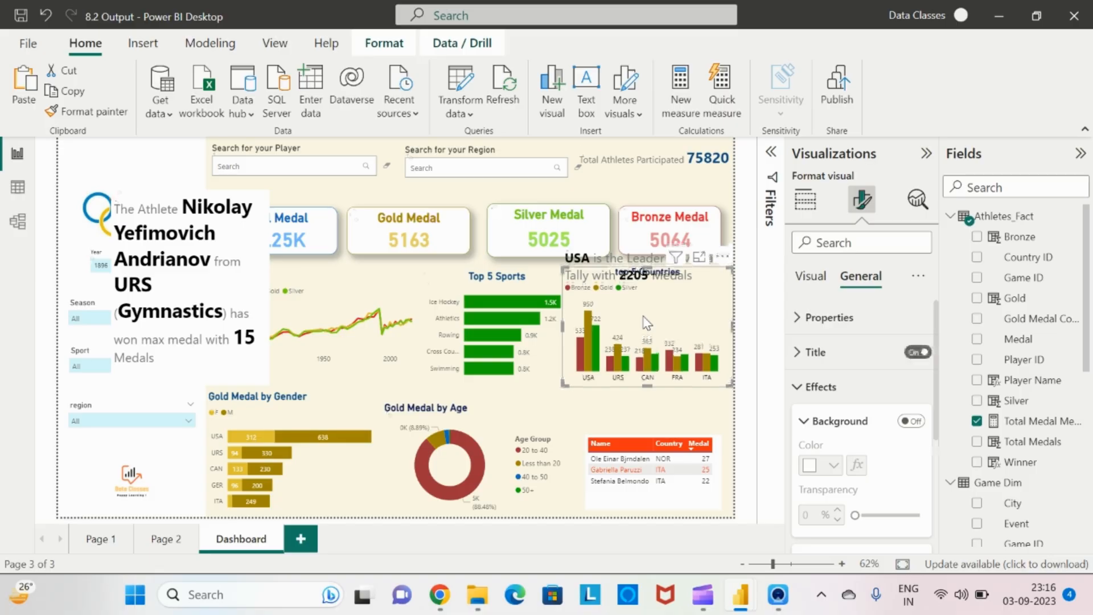
pyautogui.moveTo(648, 267); pyautogui.dragTo(648, 296)
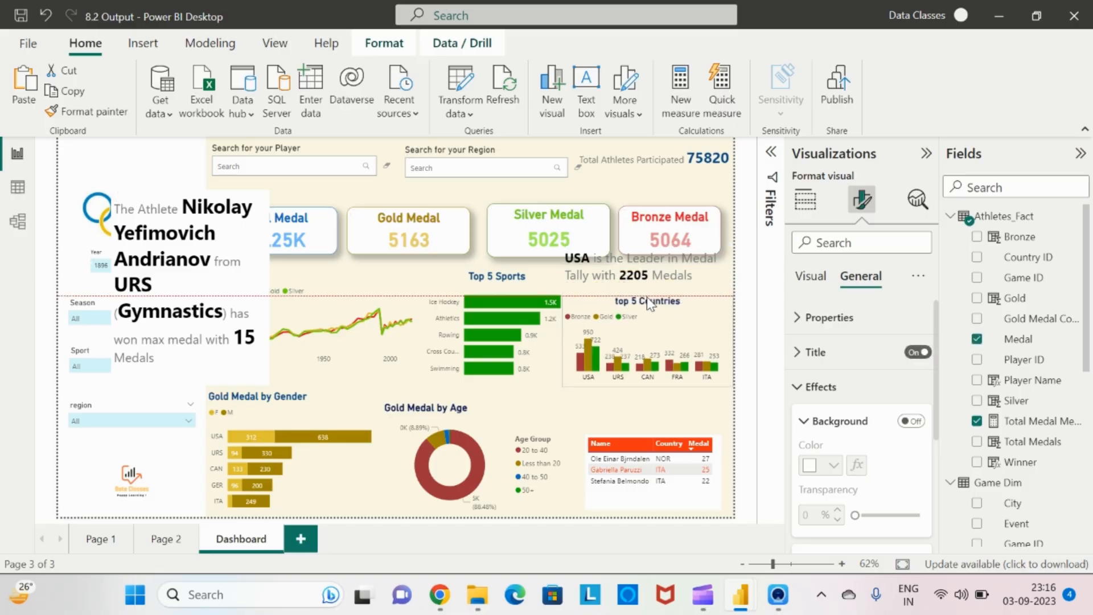
pyautogui.click(625, 280)
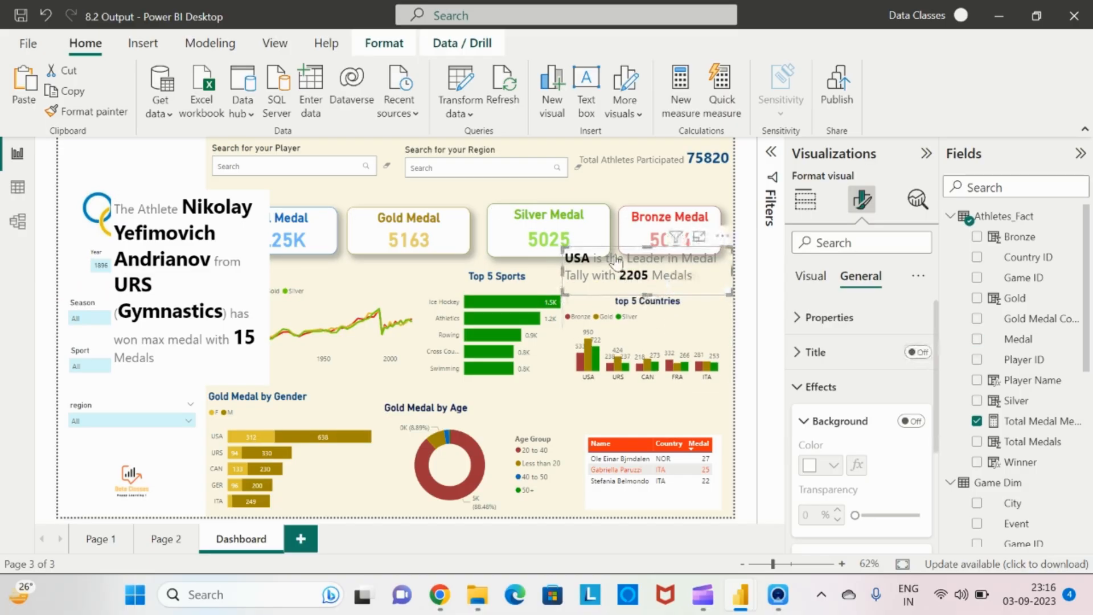
pyautogui.moveTo(647, 246); pyautogui.dragTo(647, 254)
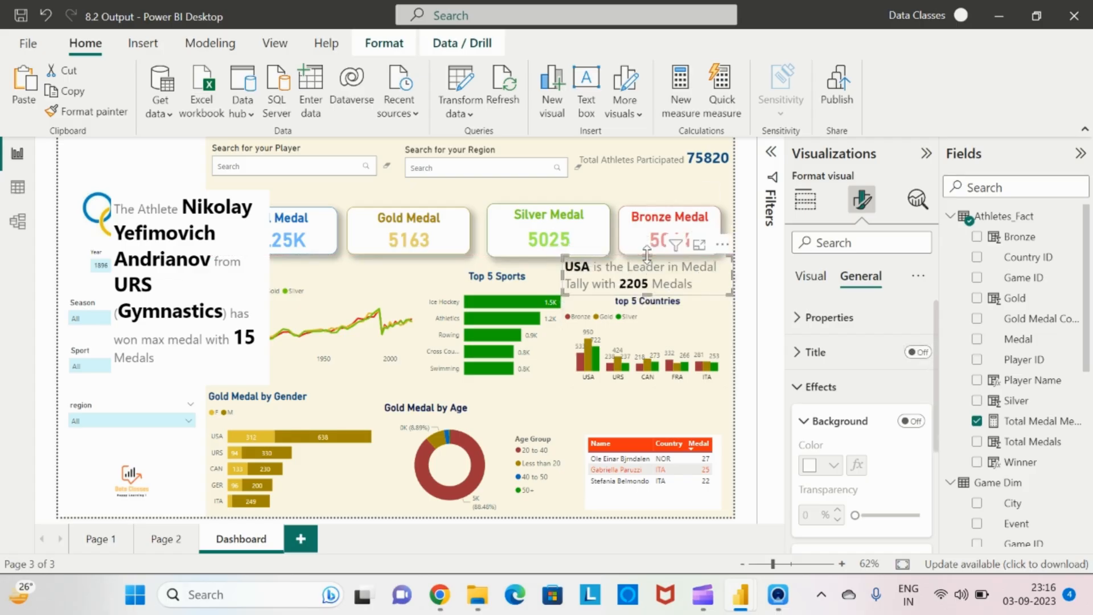
# Nudge the USA medal-leader text visual slightly to the right
pyautogui.moveTo(560, 275); pyautogui.dragTo(576, 278)
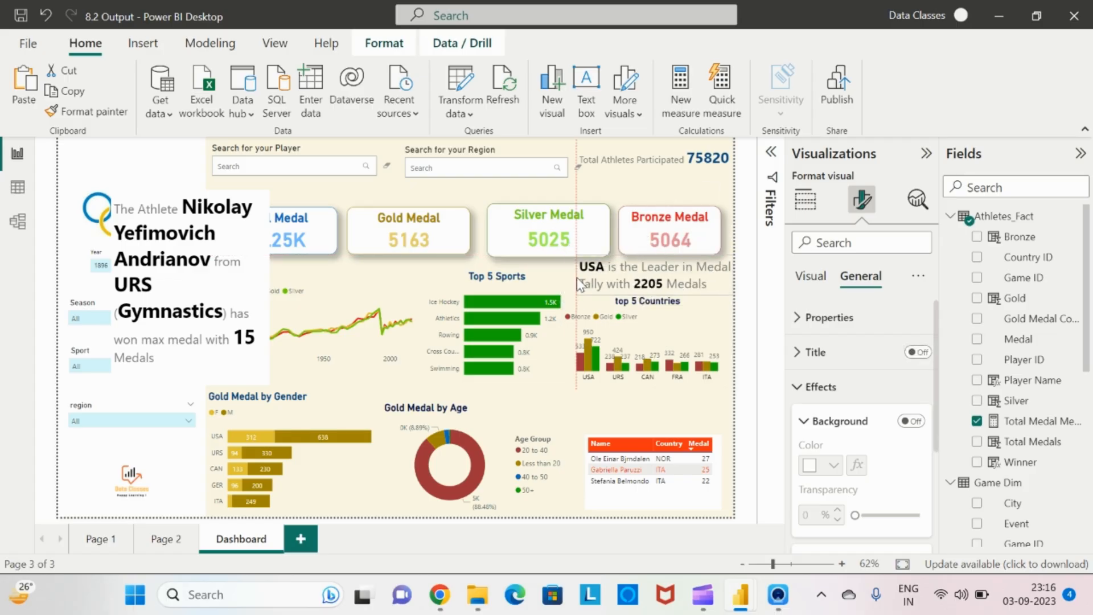
# Select the top-athlete story visual and set its data font size to 14 pt
pyautogui.click(244, 246)
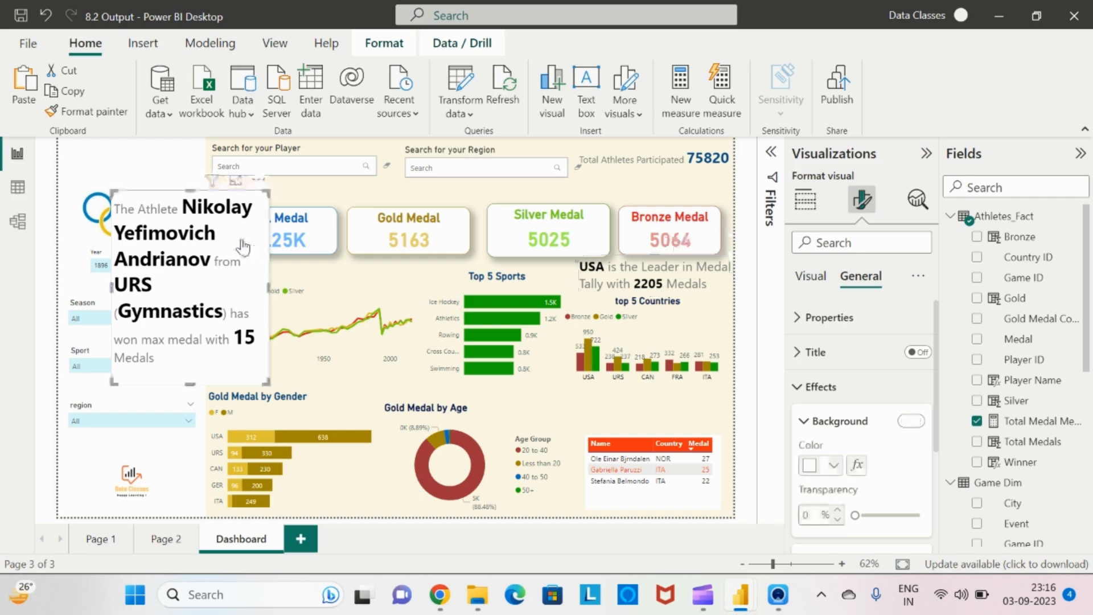
pyautogui.click(803, 278)
pyautogui.click(802, 352)
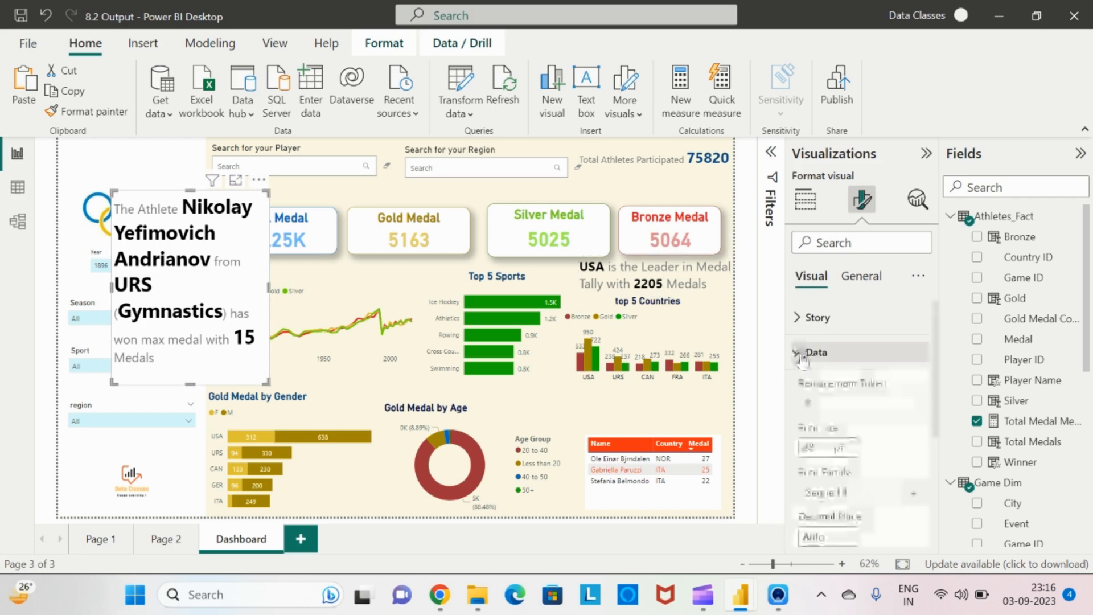
pyautogui.click(822, 446)
pyautogui.write('14')
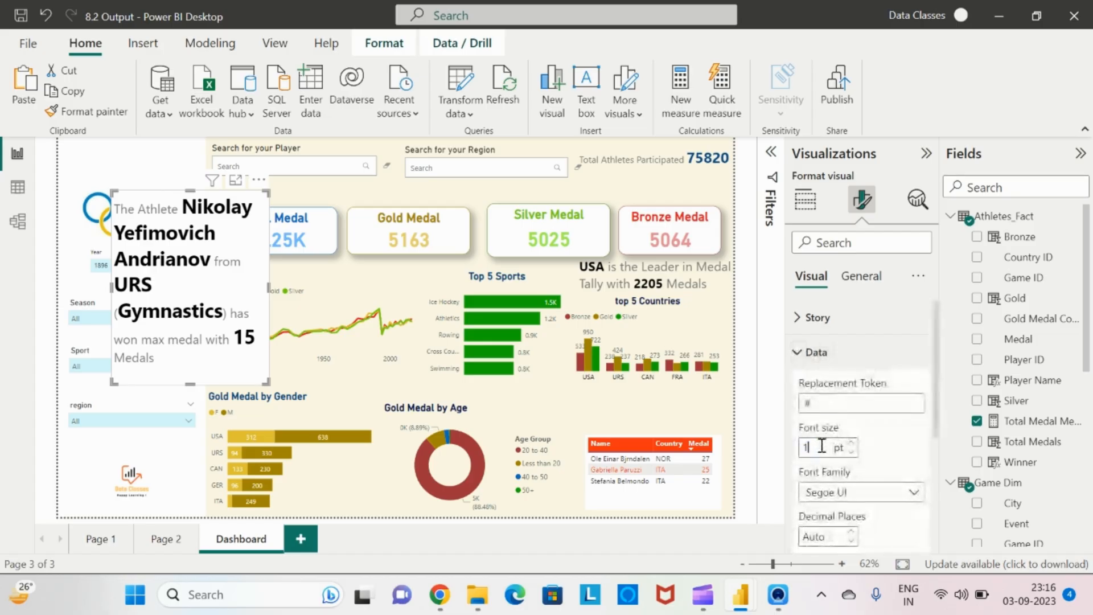
# Set the story text font size of the top-athlete visual to 10 pt
pyautogui.click(798, 317)
pyautogui.click(820, 414)
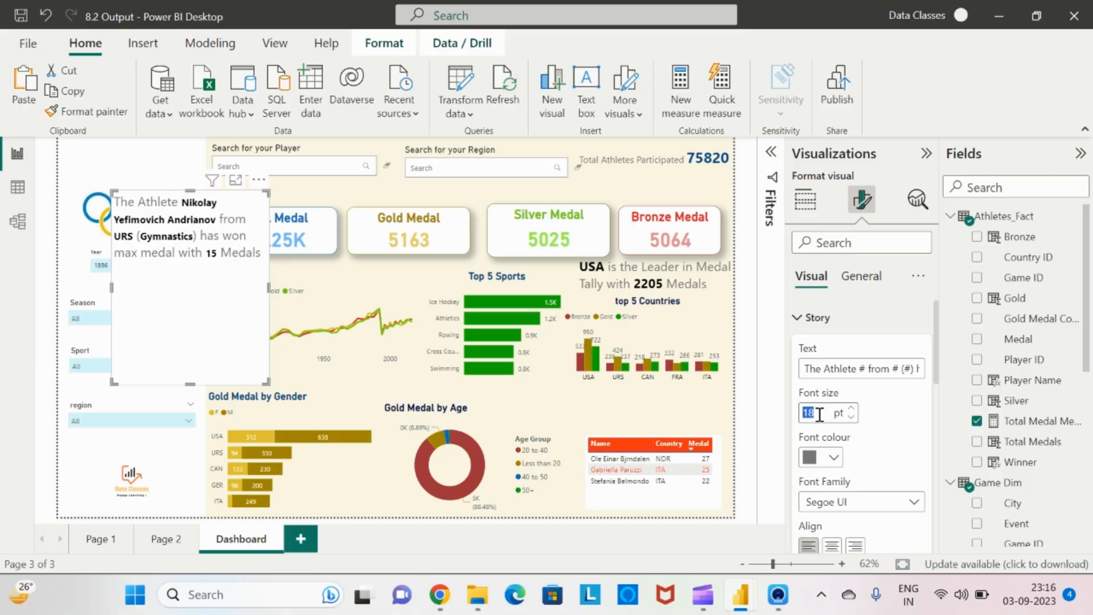
pyautogui.write('10')
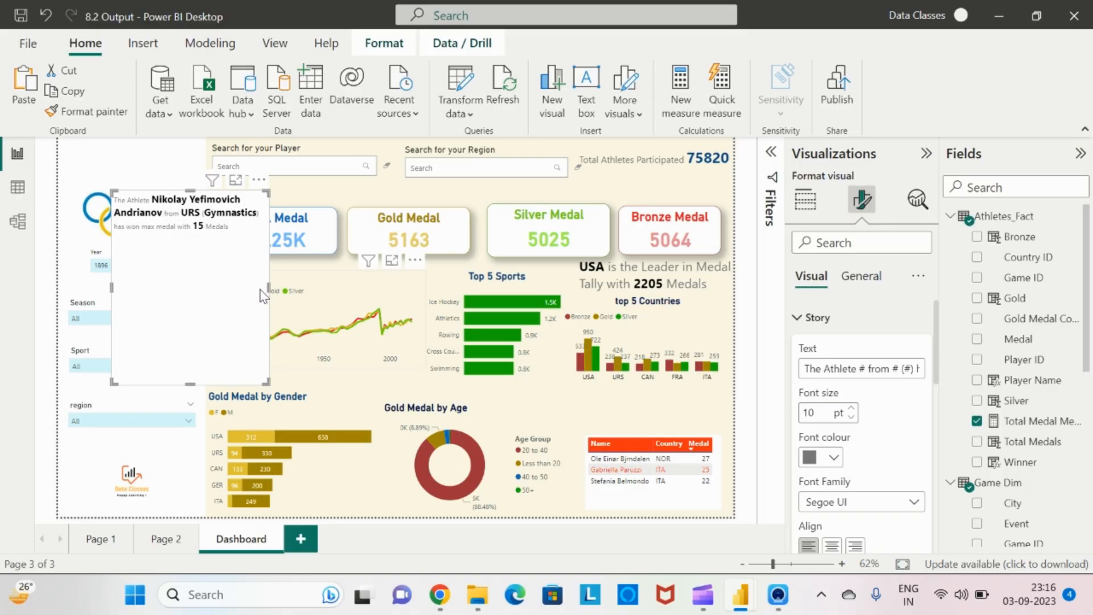
# Resize and reposition the top-athlete story visual into a short box in the right column just above the top athletes table
pyautogui.moveTo(269, 289); pyautogui.dragTo(732, 326)
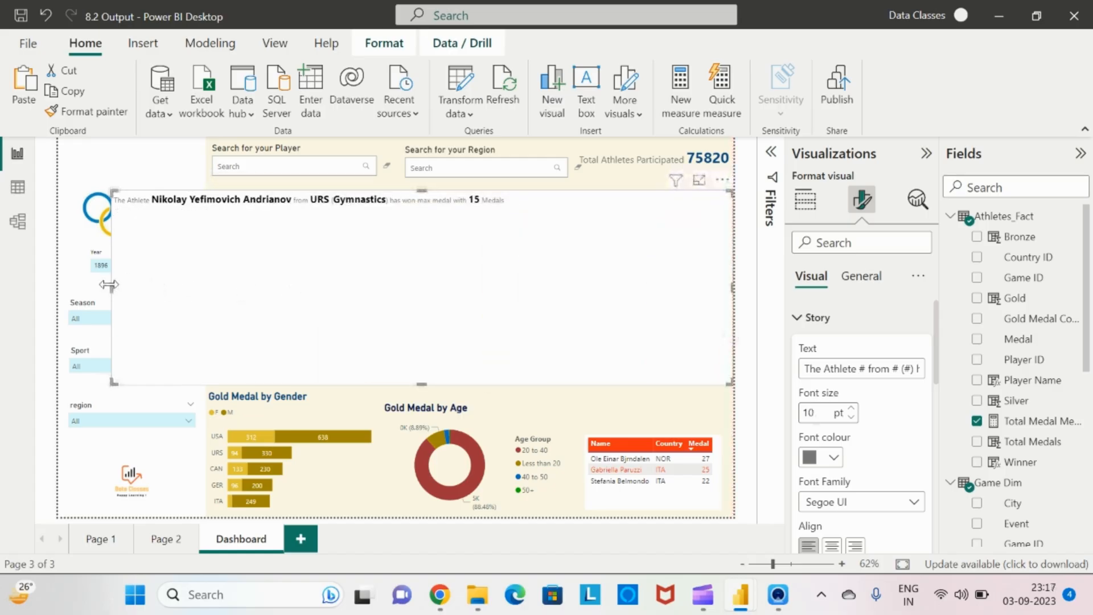
pyautogui.moveTo(109, 285); pyautogui.dragTo(577, 307)
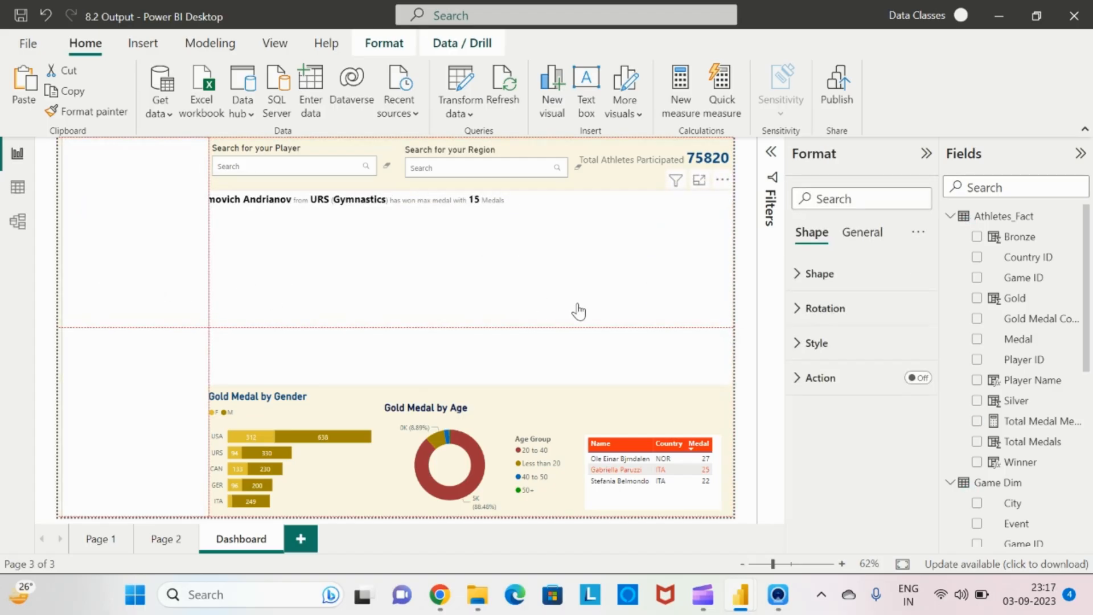
pyautogui.click(572, 228)
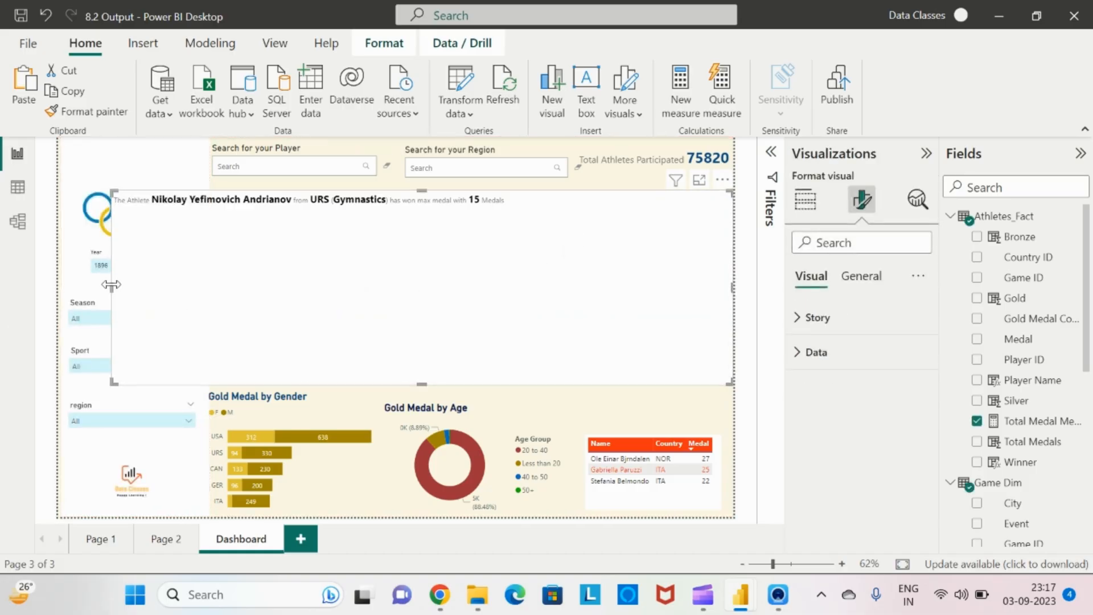
pyautogui.moveTo(111, 285); pyautogui.dragTo(589, 341)
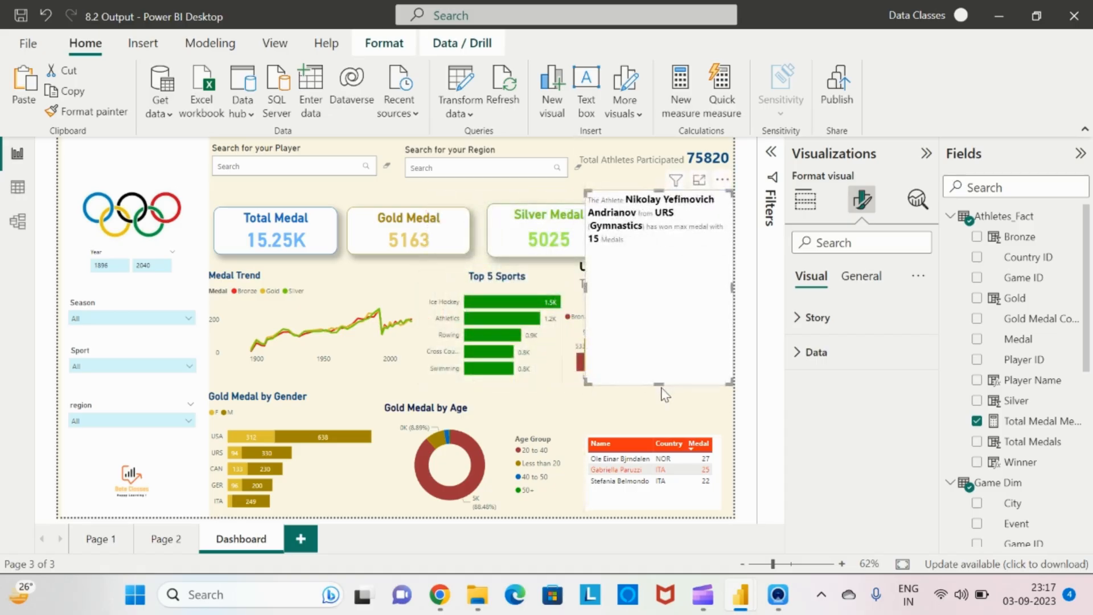
pyautogui.moveTo(658, 382); pyautogui.dragTo(652, 434)
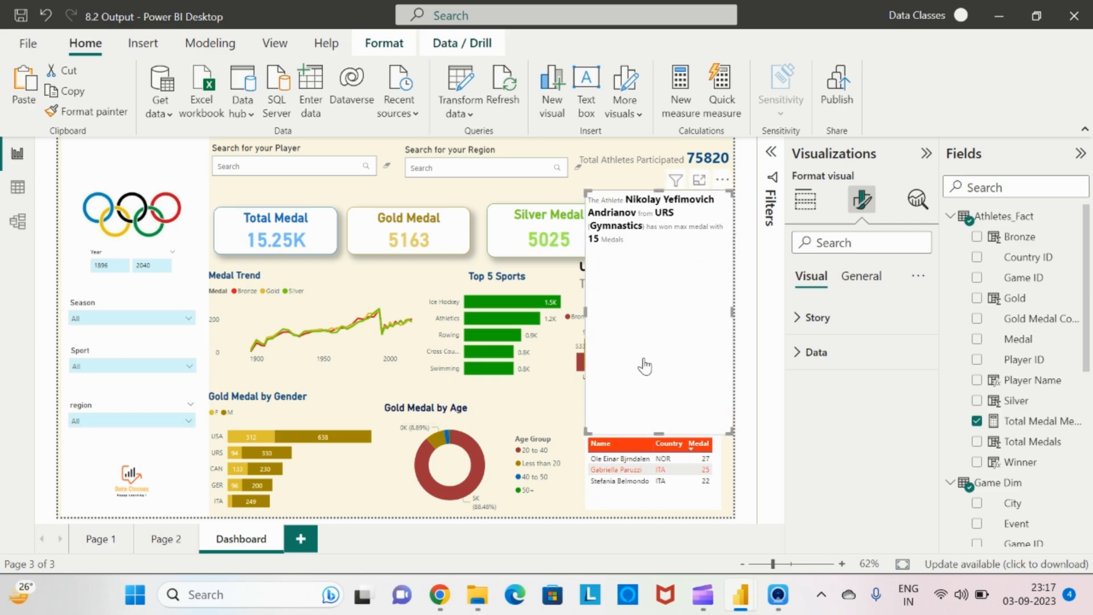
pyautogui.moveTo(656, 192); pyautogui.dragTo(646, 384)
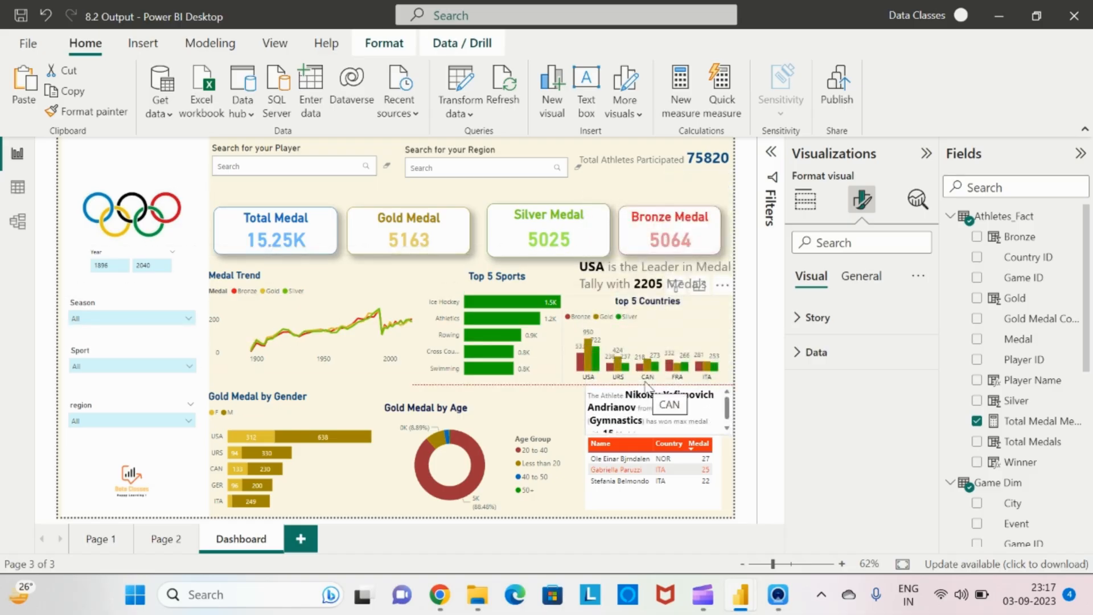
# Cross-filter the page on CAN in the top 5 countries chart and turn off the top-athlete story visual's background
pyautogui.click(647, 369)
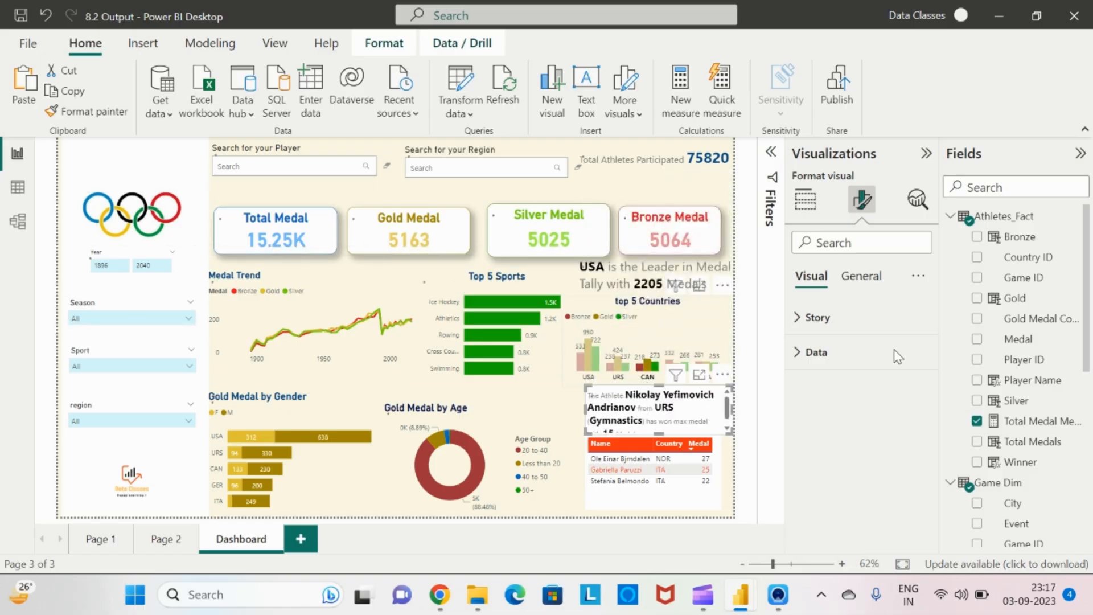
pyautogui.click(862, 276)
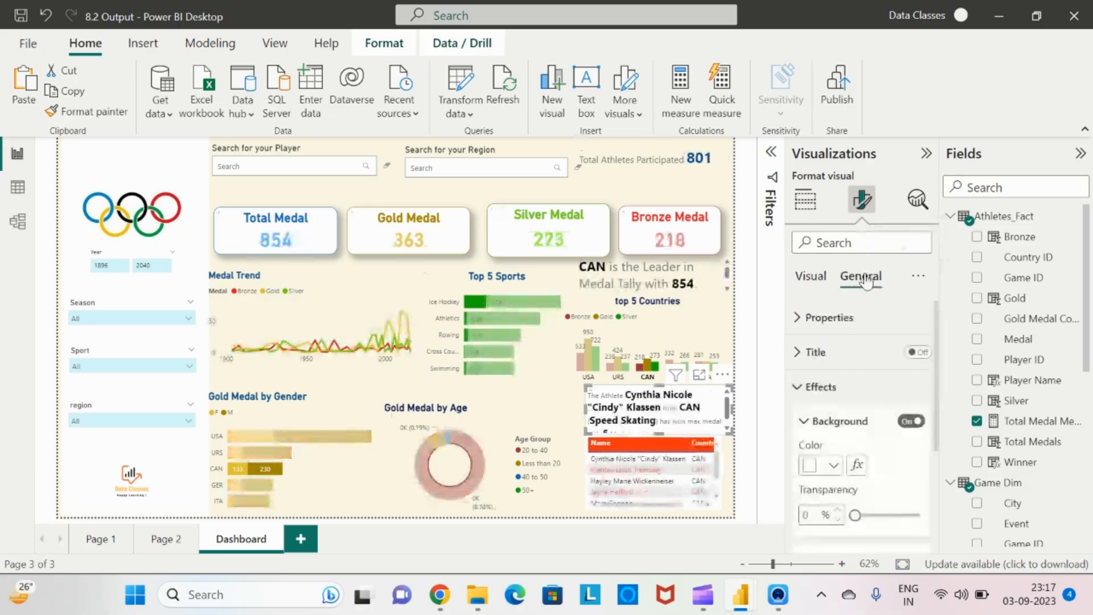
pyautogui.click(800, 388)
pyautogui.click(800, 389)
pyautogui.click(911, 421)
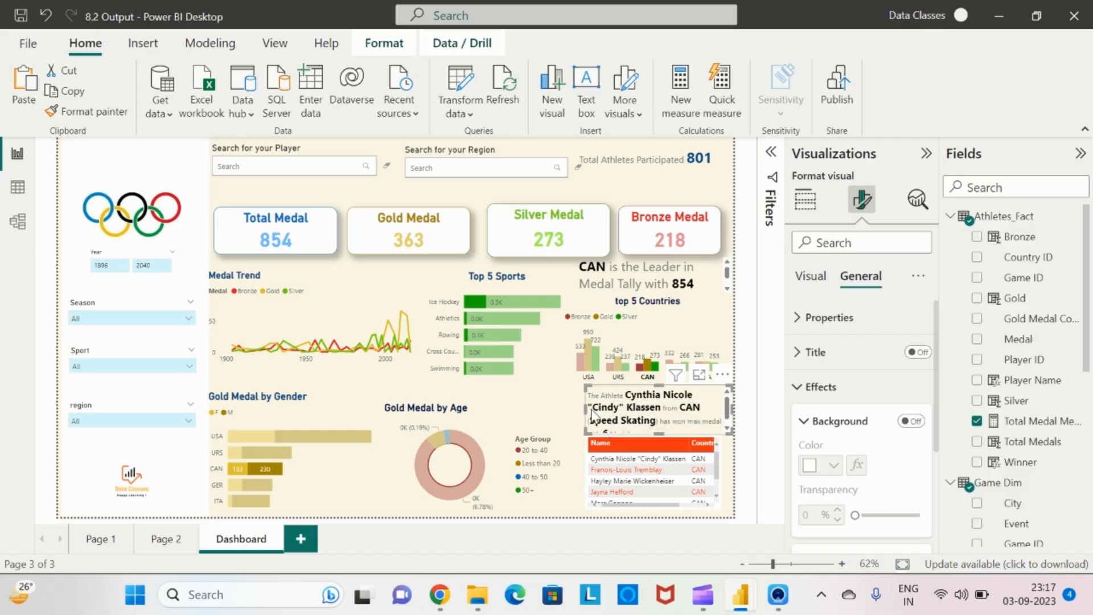
# Select the top athletes table and enlarge it down and right to the canvas's lower-right corner
pyautogui.click(620, 448)
pyautogui.press('Right')
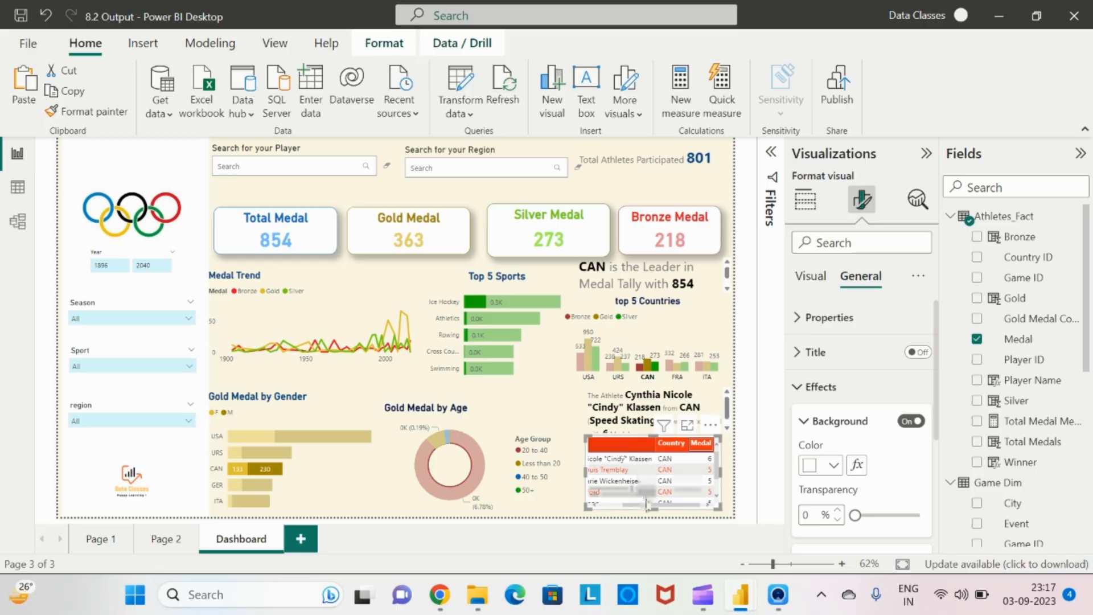
pyautogui.moveTo(653, 508)
pyautogui.mouseDown()
pyautogui.moveTo(628, 479)
pyautogui.moveTo(640, 514)
pyautogui.mouseUp()
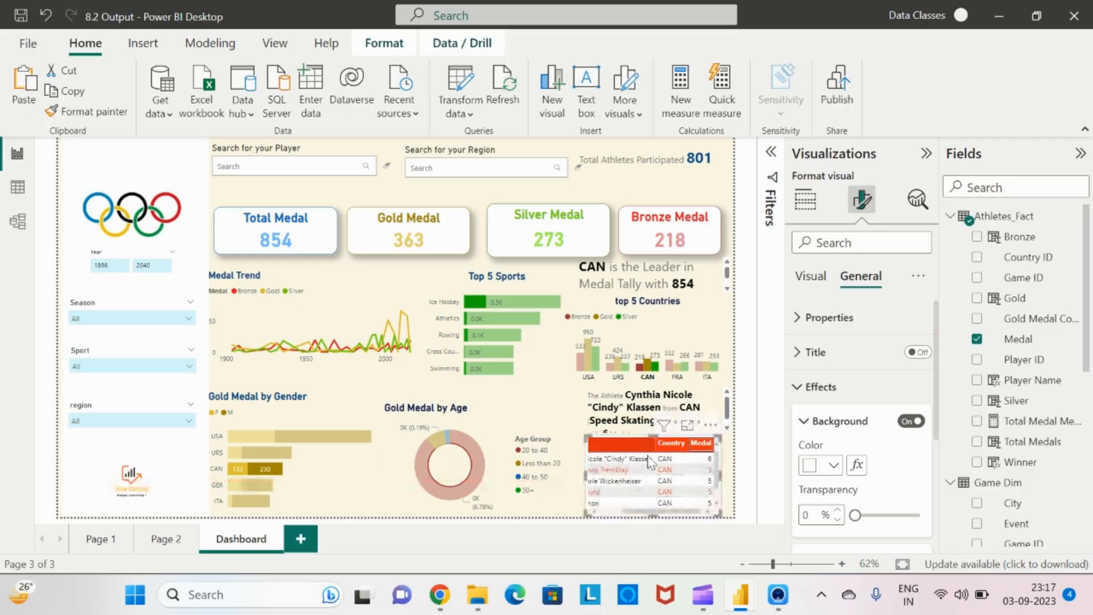
pyautogui.moveTo(719, 475); pyautogui.dragTo(734, 474)
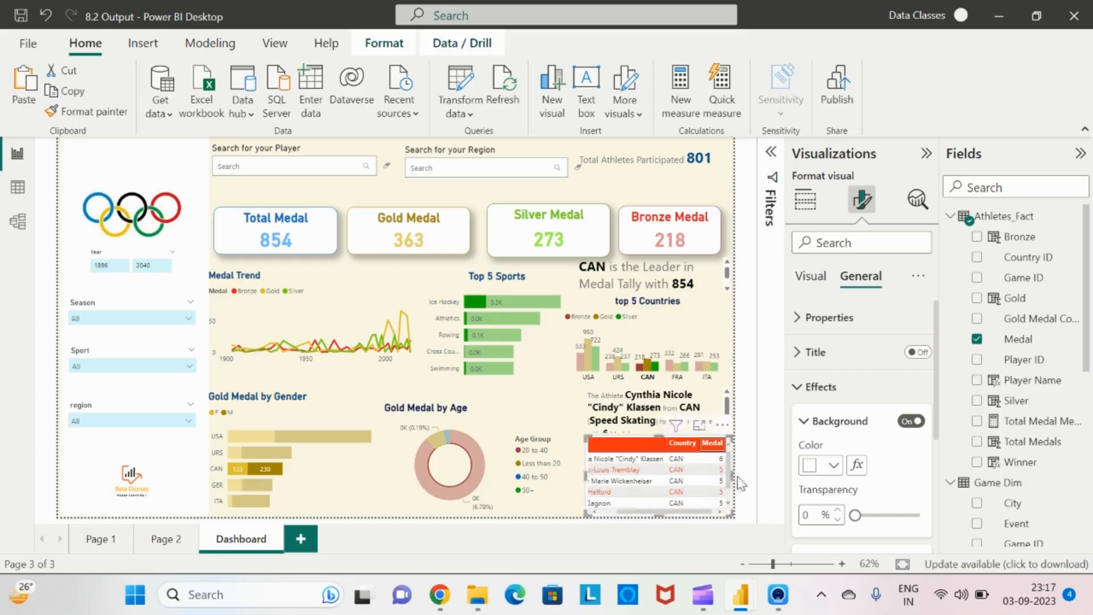
# Widen the top-athlete story visual slightly to the left and clear the CAN cross-filter
pyautogui.click(602, 398)
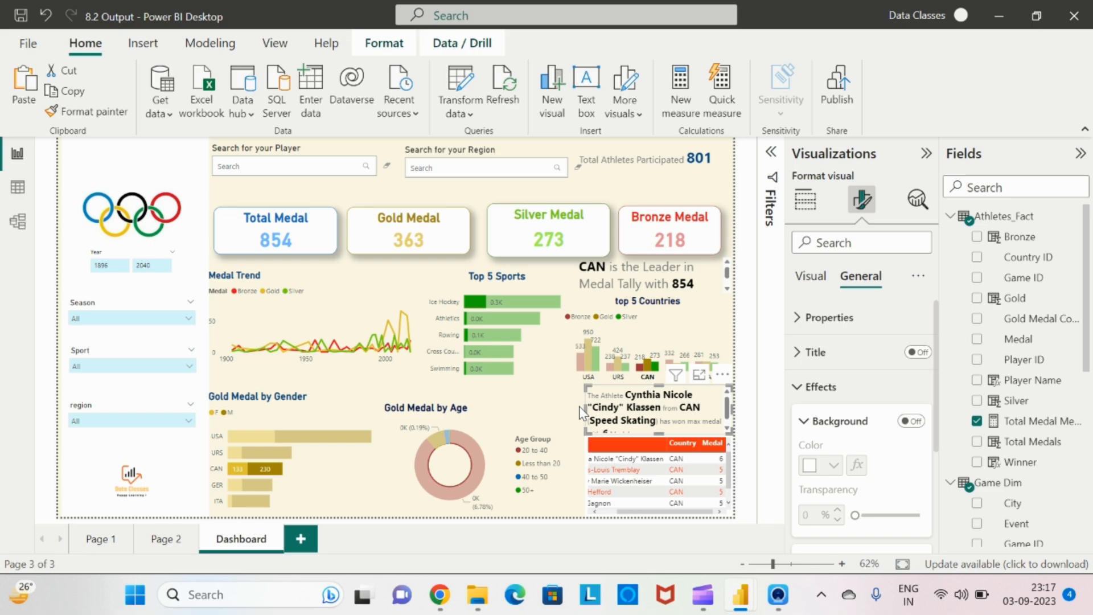
pyautogui.moveTo(581, 405); pyautogui.dragTo(568, 409)
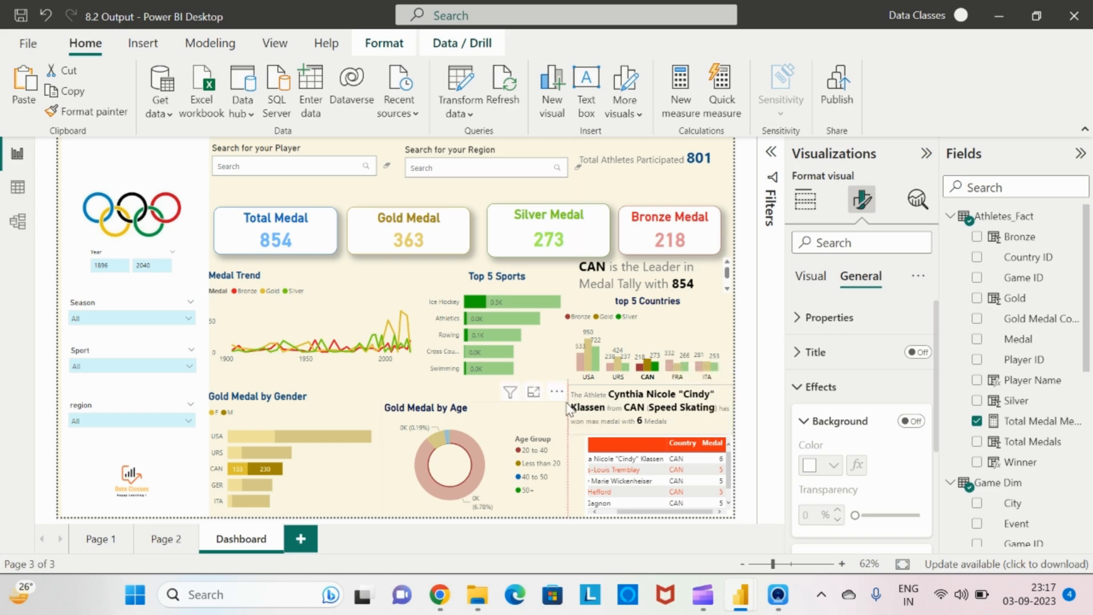
pyautogui.click(646, 362)
pyautogui.click(646, 360)
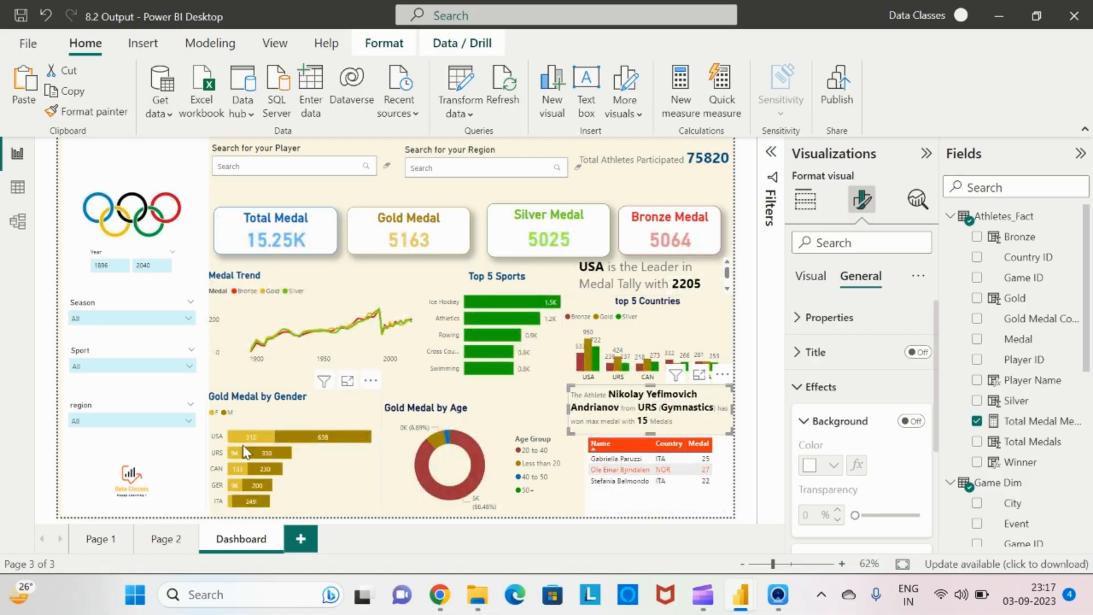
# Select the Gold Medal by Gender chart and make it narrower
pyautogui.click(262, 198)
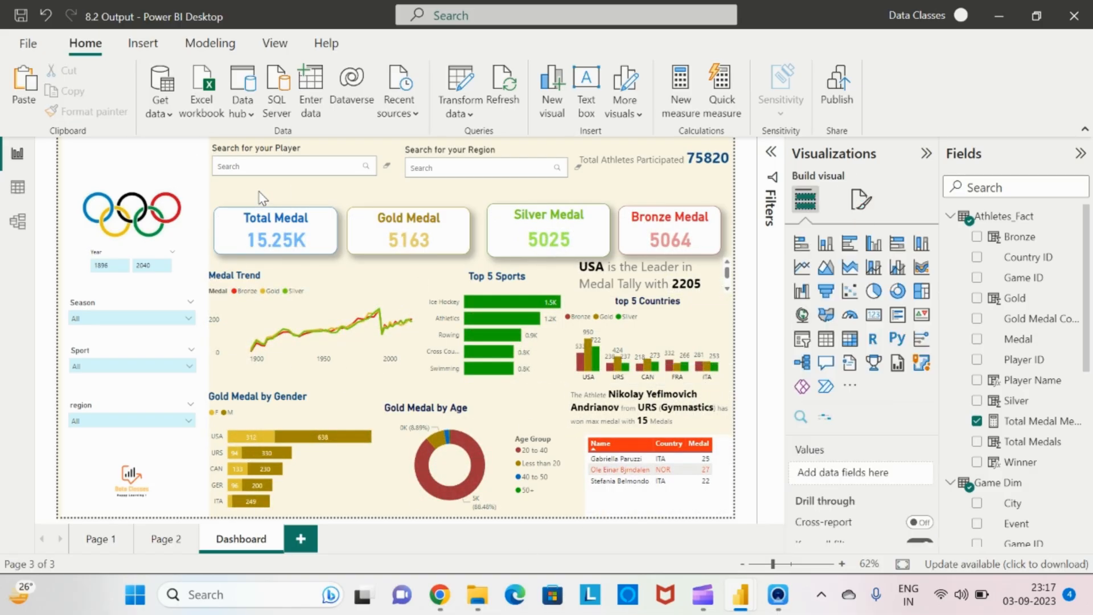
pyautogui.click(334, 422)
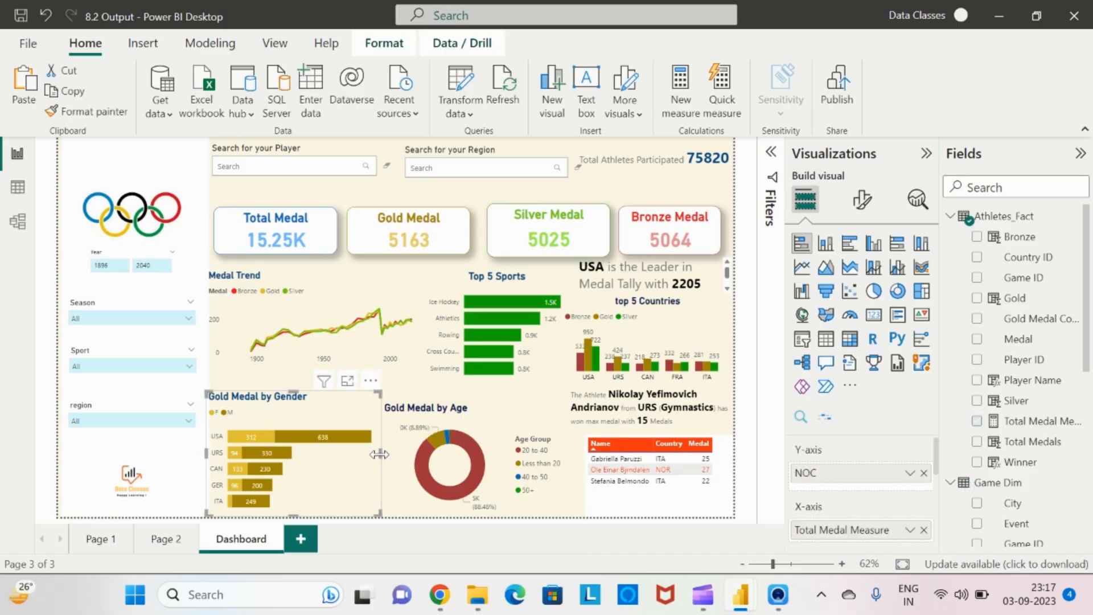
pyautogui.moveTo(380, 454); pyautogui.dragTo(339, 454)
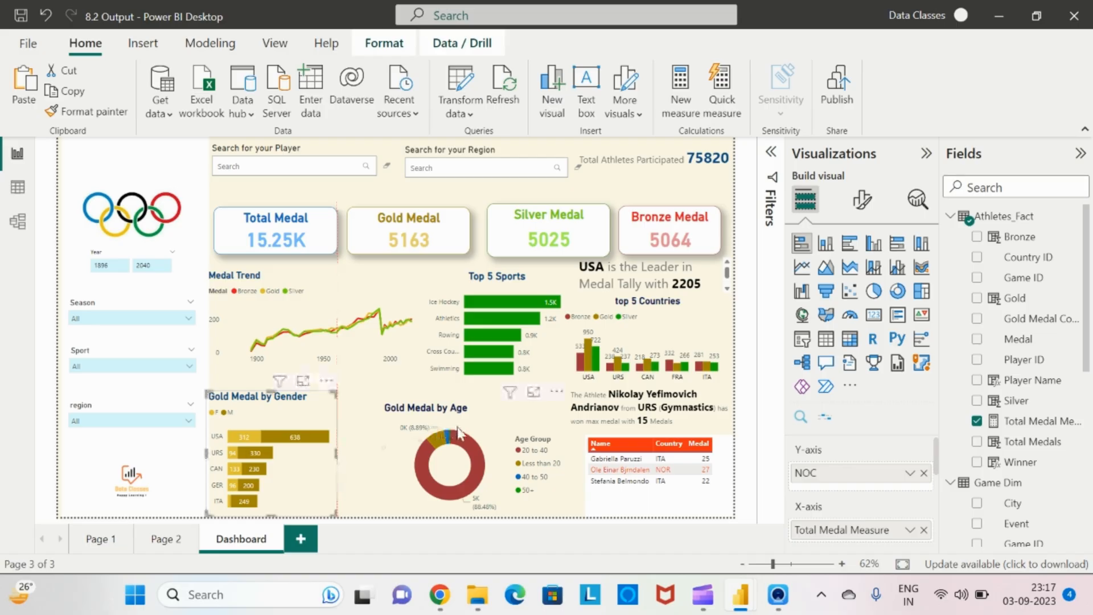
# Move the Gold Medal by Age donut chart left and narrow it to leave space beside it
pyautogui.moveTo(458, 433); pyautogui.dragTo(413, 432)
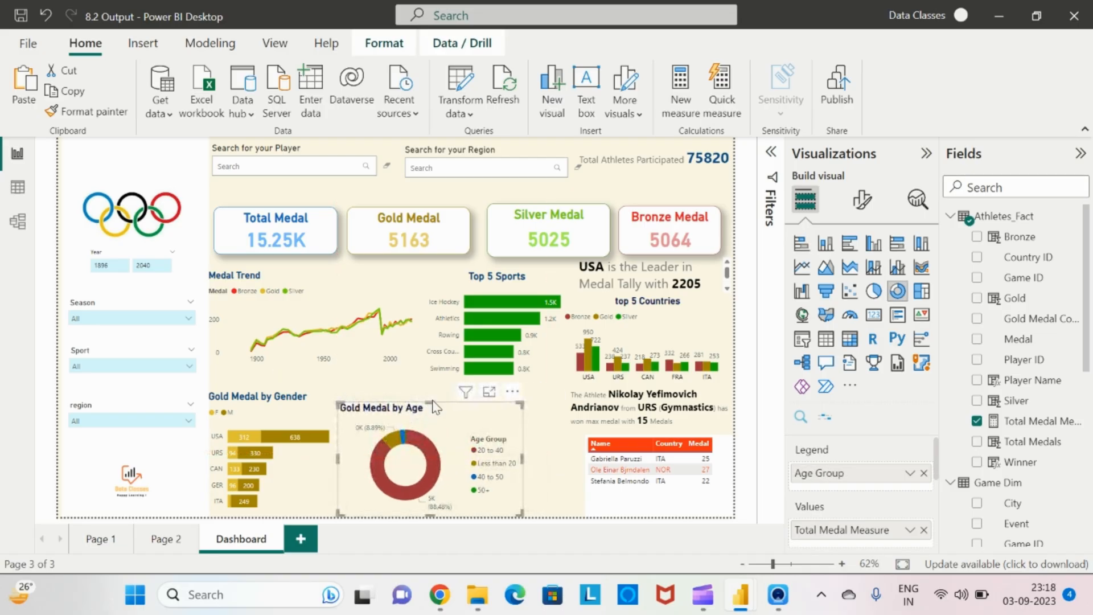
pyautogui.moveTo(435, 406); pyautogui.dragTo(434, 402)
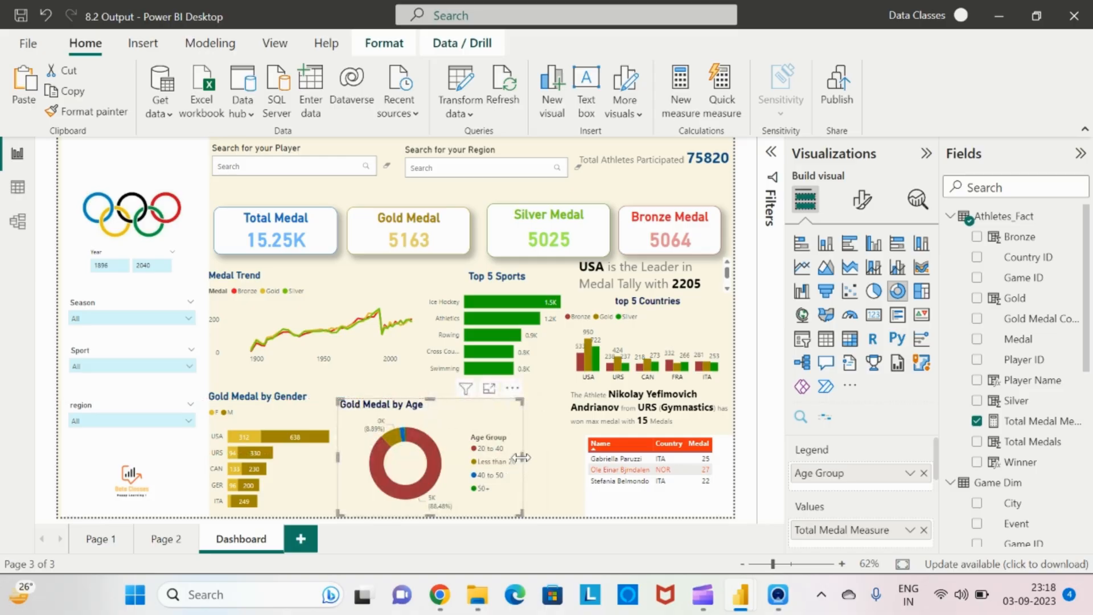
pyautogui.moveTo(520, 457); pyautogui.dragTo(486, 457)
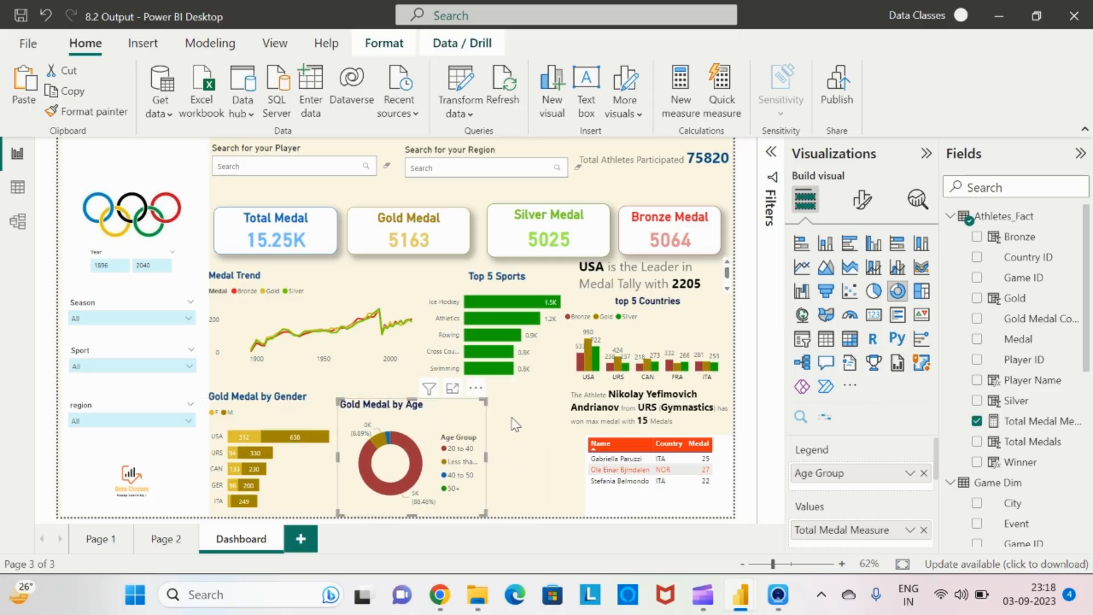
pyautogui.click(514, 467)
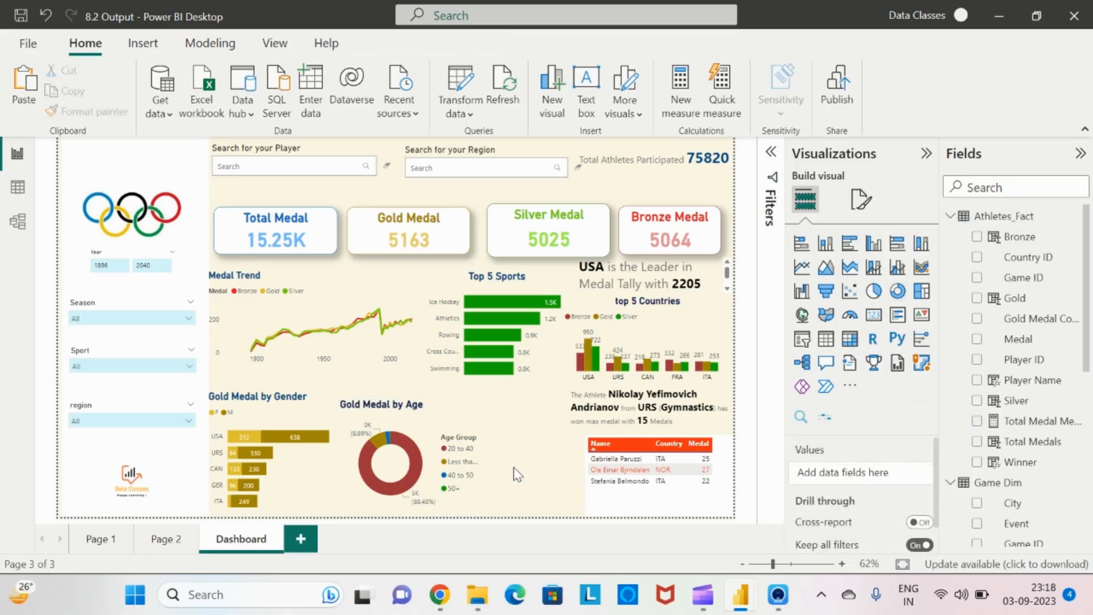
# Switch to the reference report to compare the layout, then return to the dashboard
pyautogui.hotkey('alt', 'Tab')
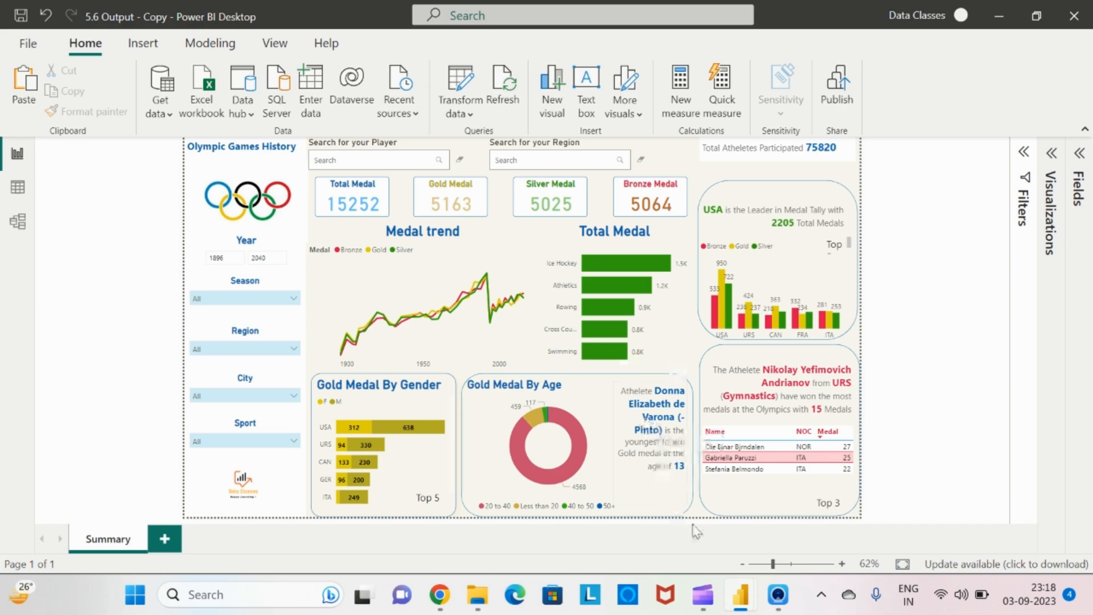
pyautogui.hotkey('alt', 'Tab')
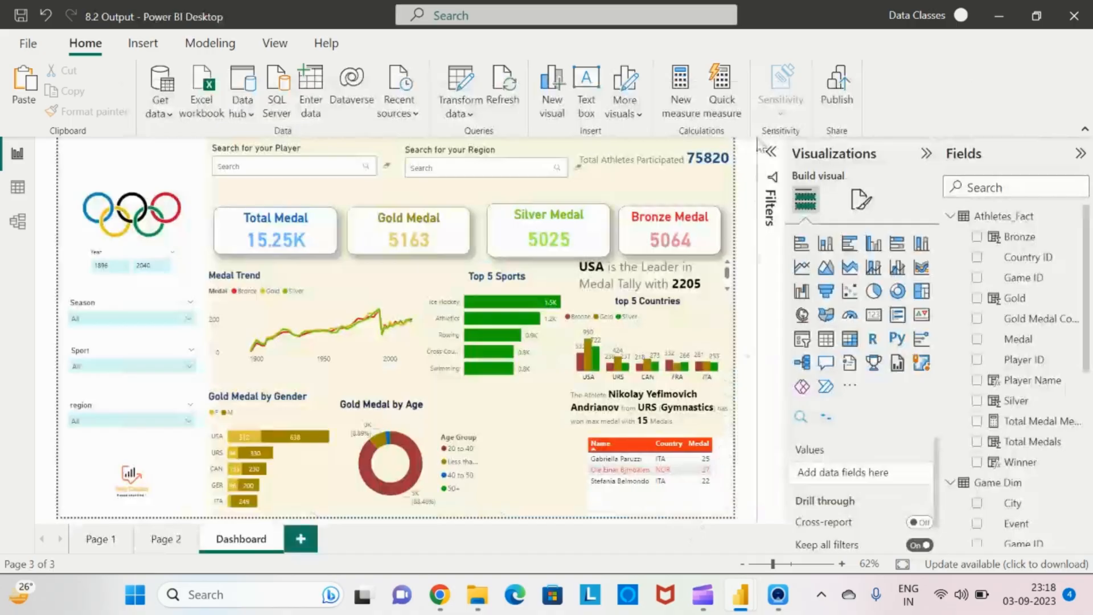
# Add a new Enlighten Data Story visual beside the Gold Medal by Age chart and open the Filters pane
pyautogui.click(825, 419)
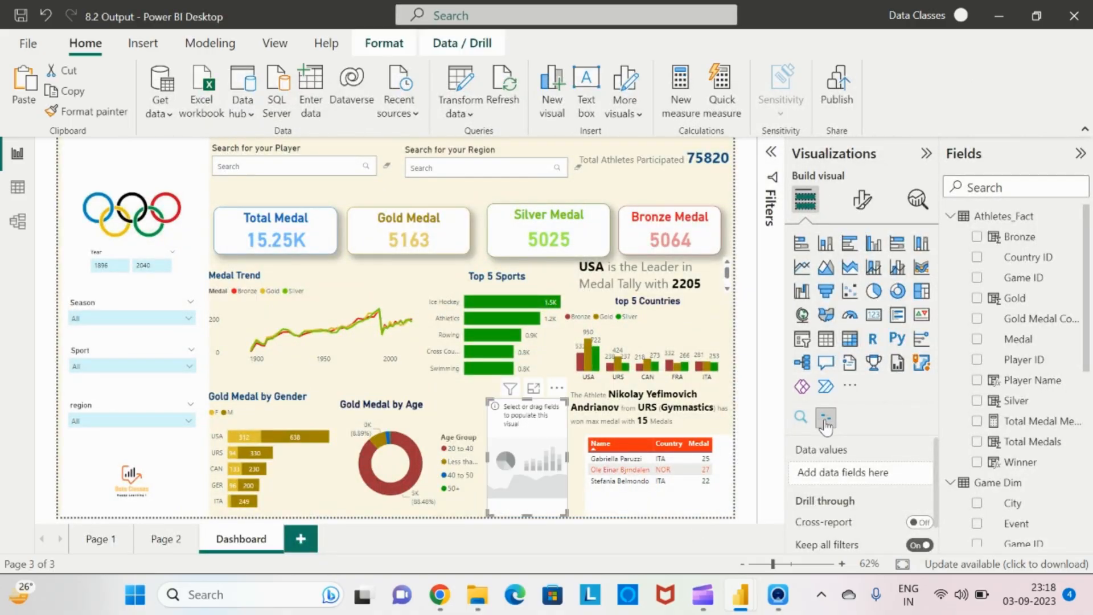
pyautogui.click(771, 152)
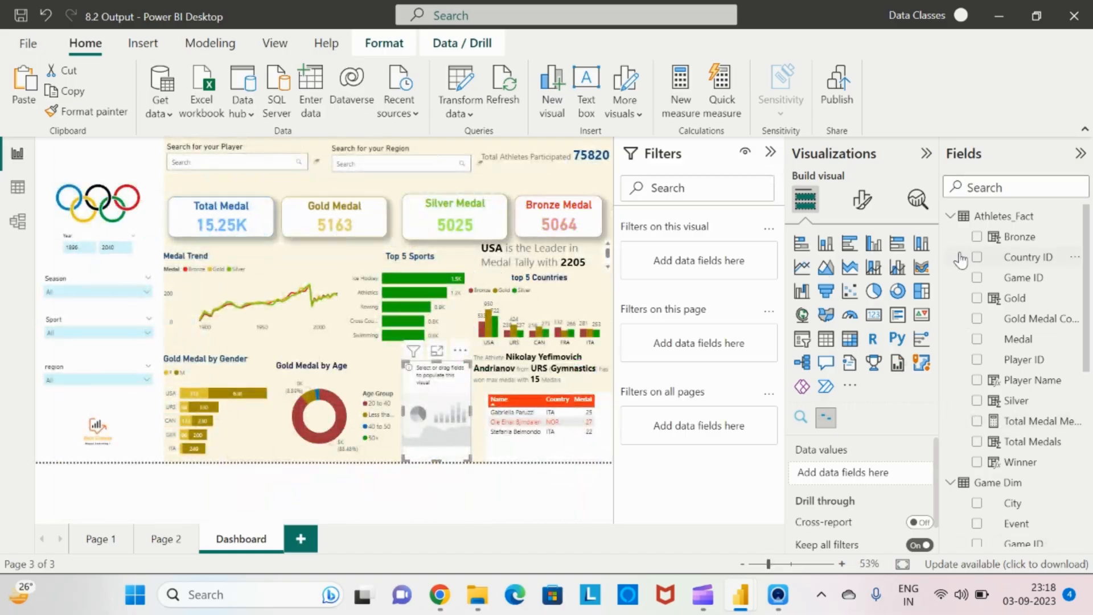
# Add a Top N filter on the visual's Name field showing the bottom 1 by Age, and apply it
pyautogui.click(951, 216)
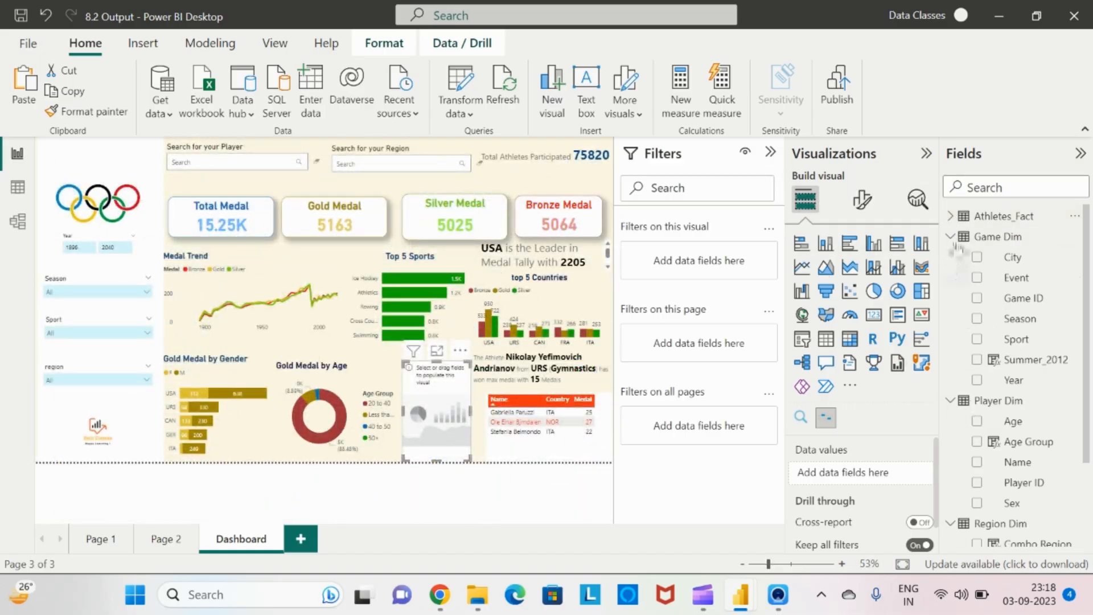
pyautogui.click(952, 238)
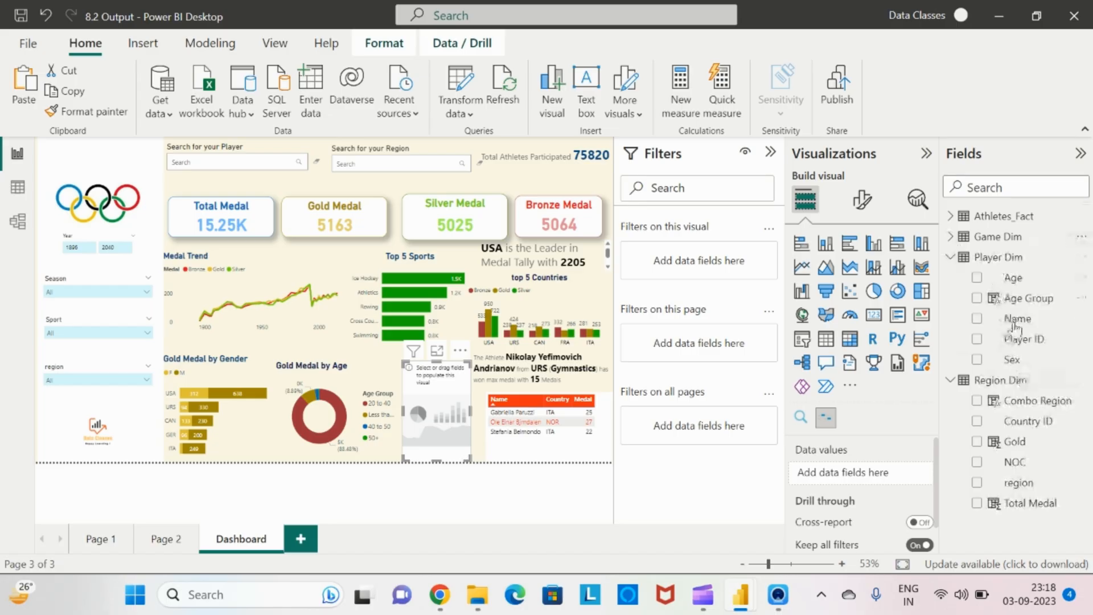
pyautogui.moveTo(1014, 325); pyautogui.dragTo(711, 261)
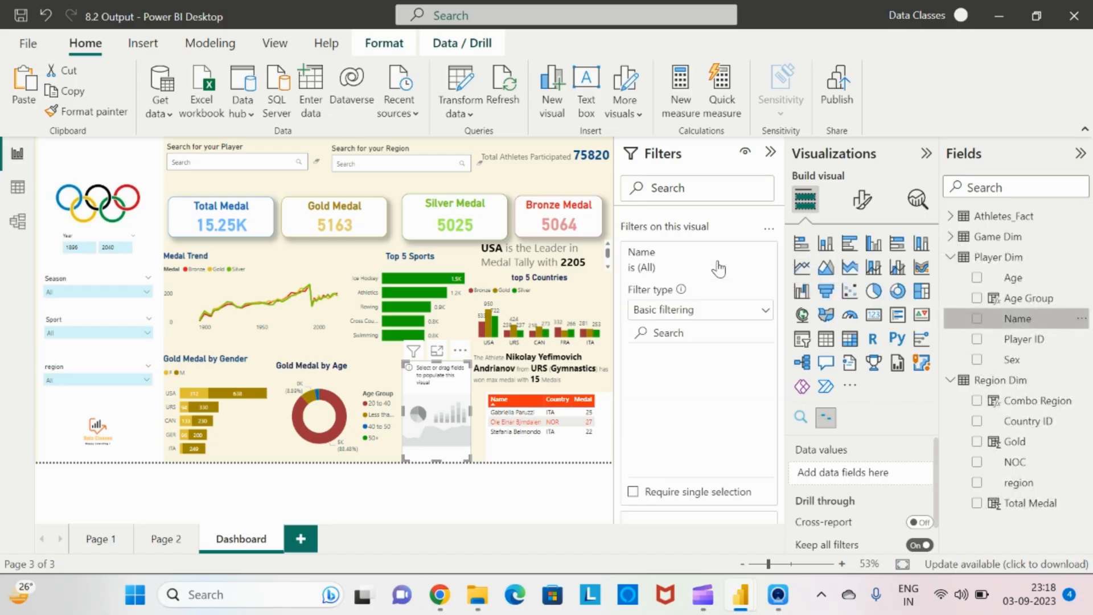
pyautogui.click(766, 310)
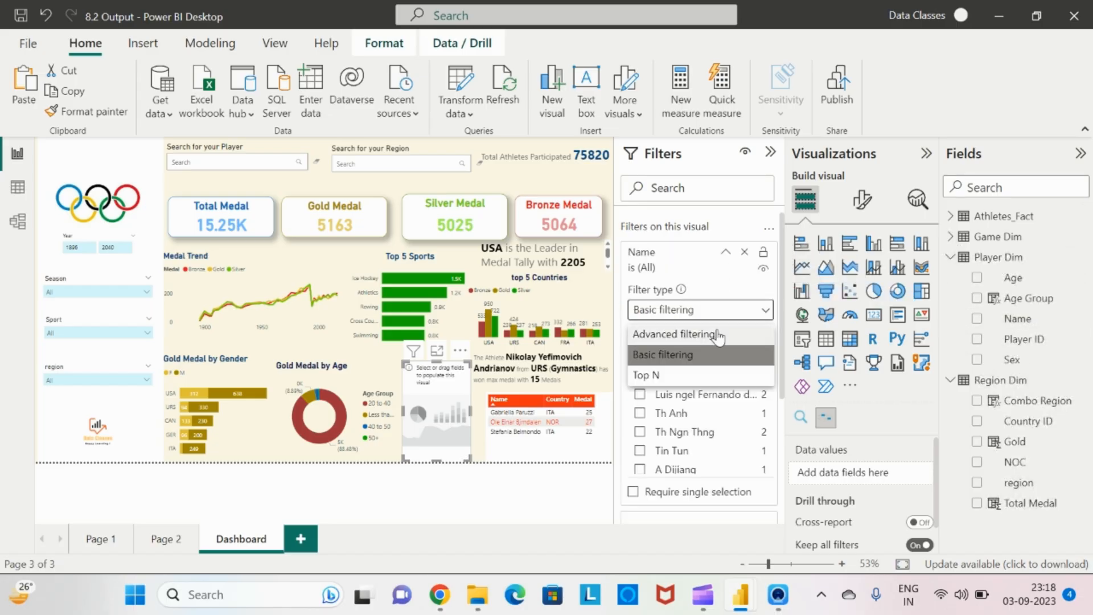
pyautogui.click(663, 374)
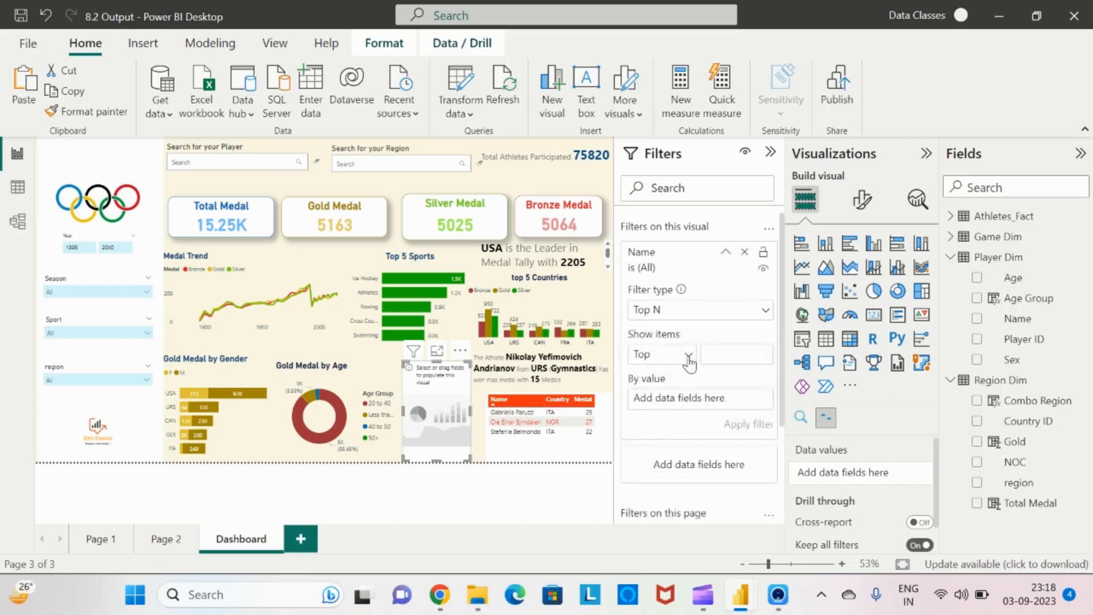
pyautogui.click(689, 363)
pyautogui.click(667, 396)
pyautogui.moveTo(1013, 279); pyautogui.dragTo(729, 399)
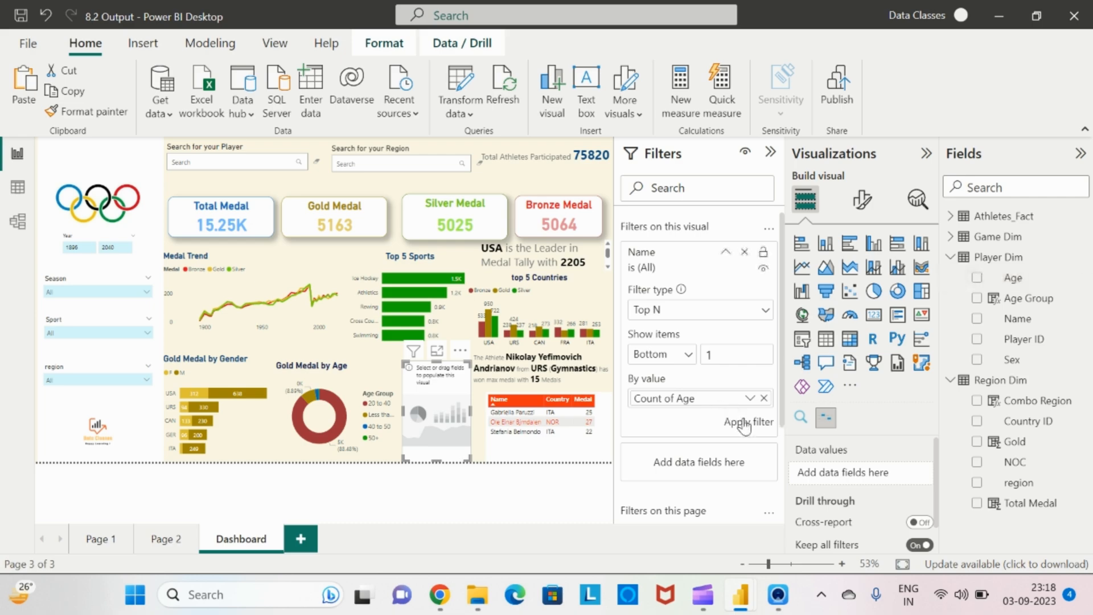
pyautogui.click(744, 424)
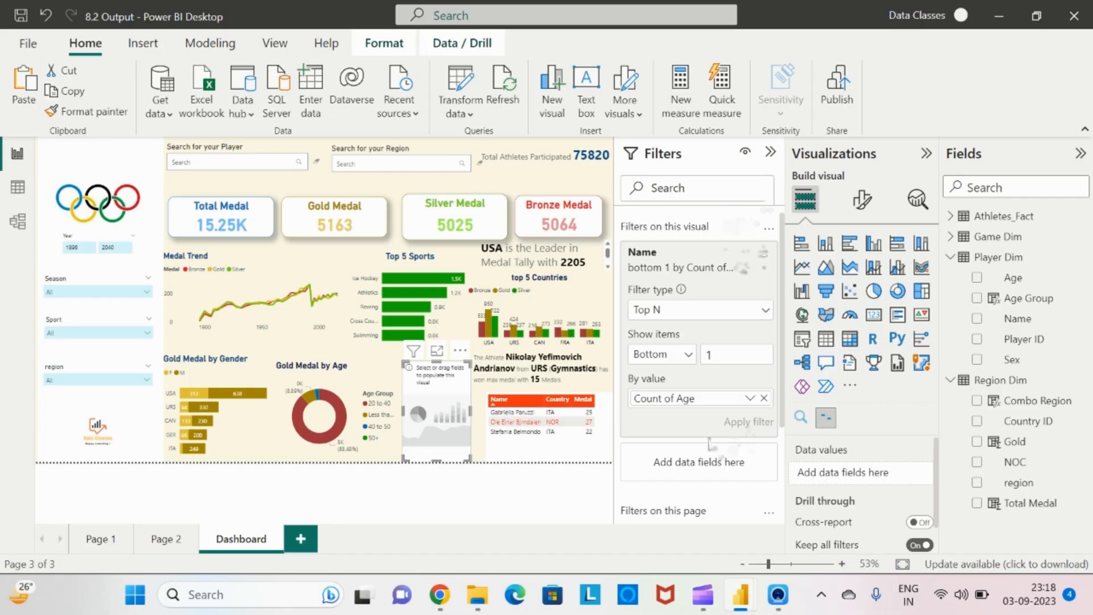
# Add a Medal filter to the visual restricted to Gold
pyautogui.click(950, 219)
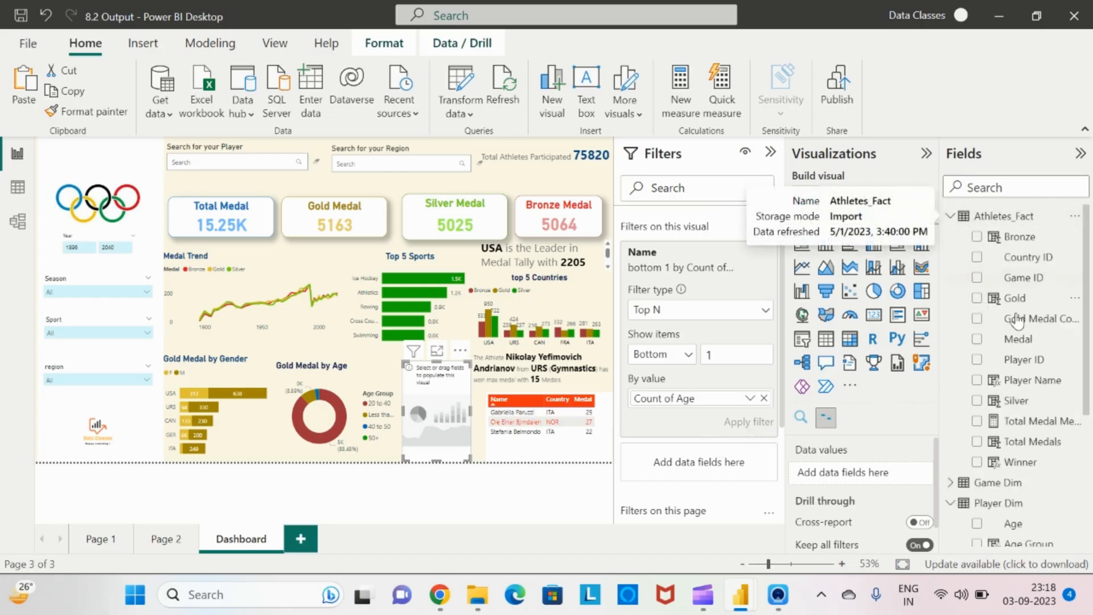
pyautogui.moveTo(1018, 339); pyautogui.dragTo(723, 475)
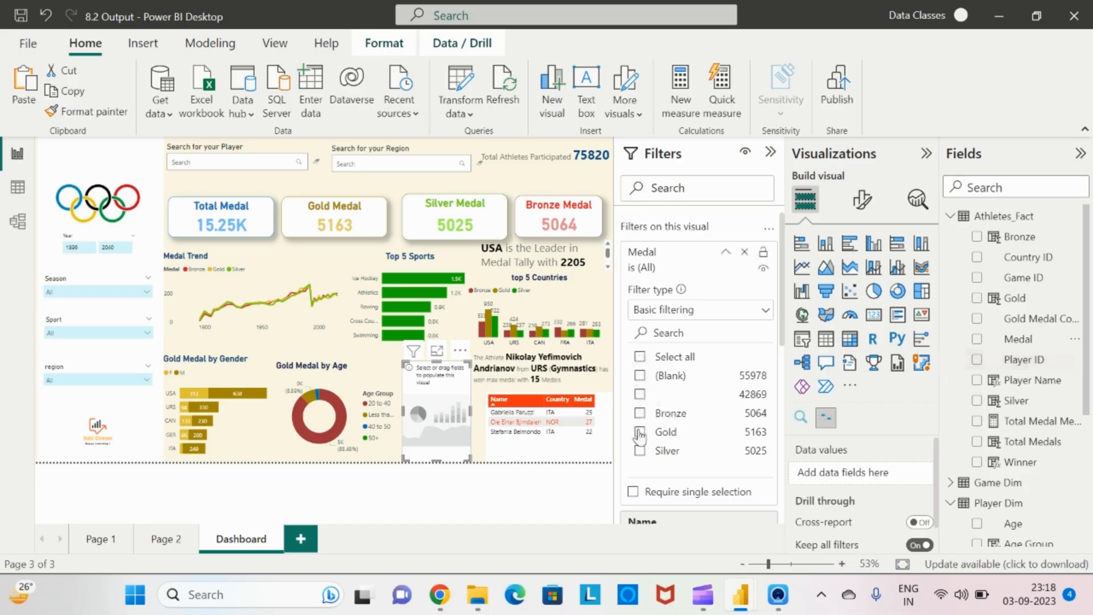
pyautogui.click(640, 432)
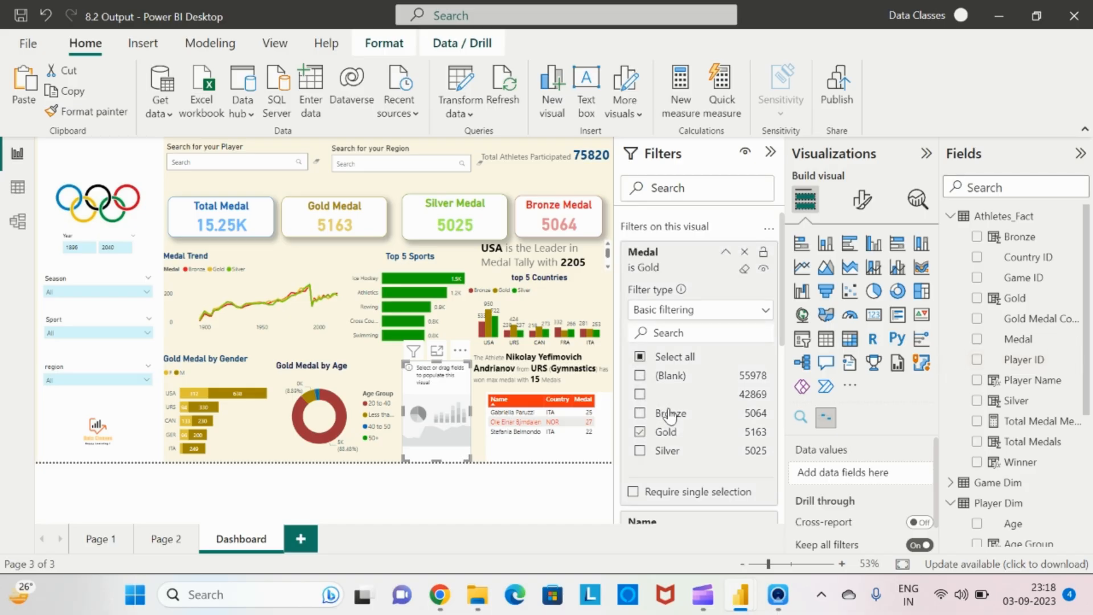
# Change the Name filter's value to Minimum of Age and apply the filter
pyautogui.click(724, 253)
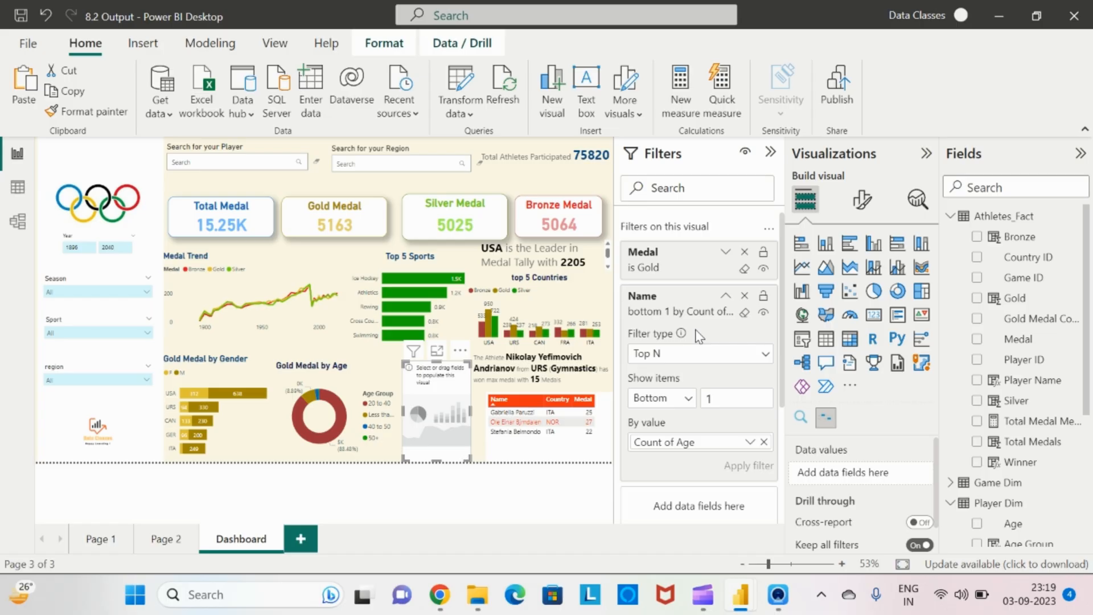
pyautogui.click(751, 442)
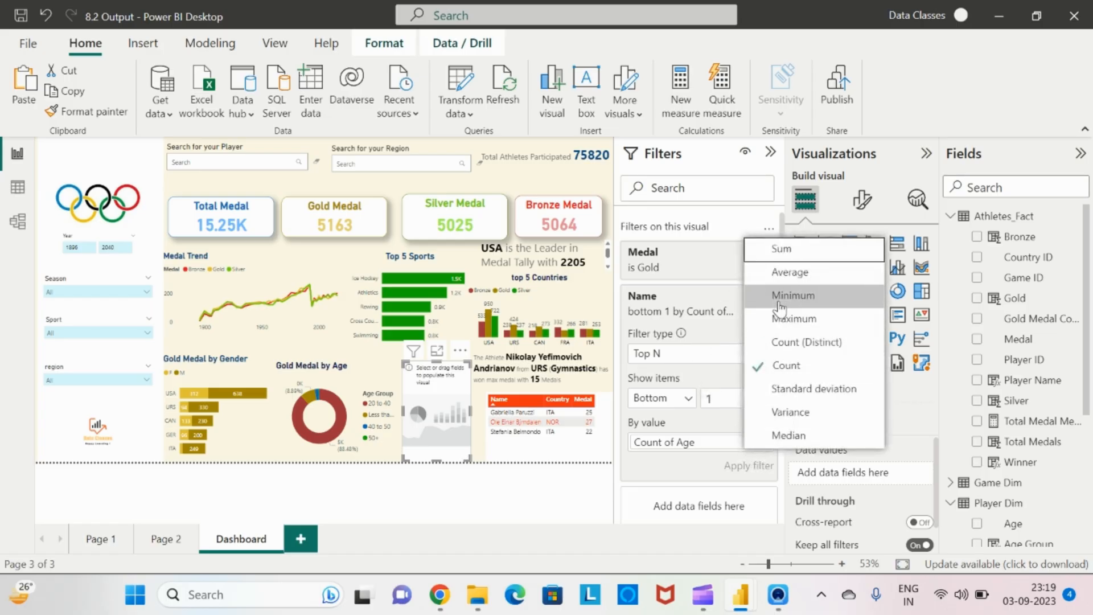
pyautogui.click(778, 297)
pyautogui.click(746, 465)
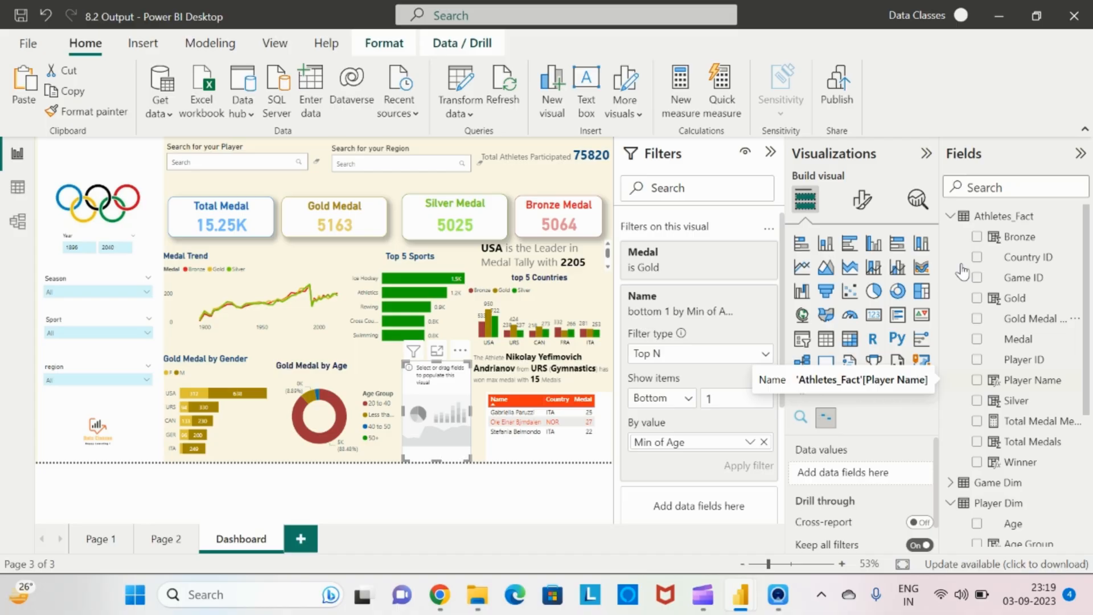
# Add Name and Age from Player Dim to the visual's data values, summarizing Age as Minimum
pyautogui.click(952, 217)
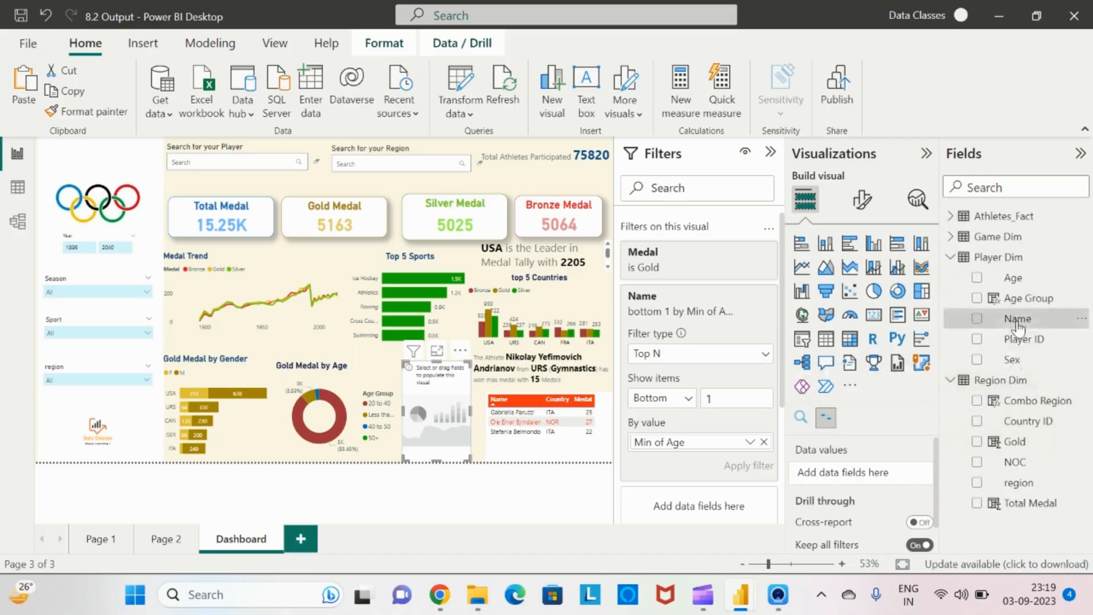
pyautogui.moveTo(1018, 319); pyautogui.dragTo(879, 481)
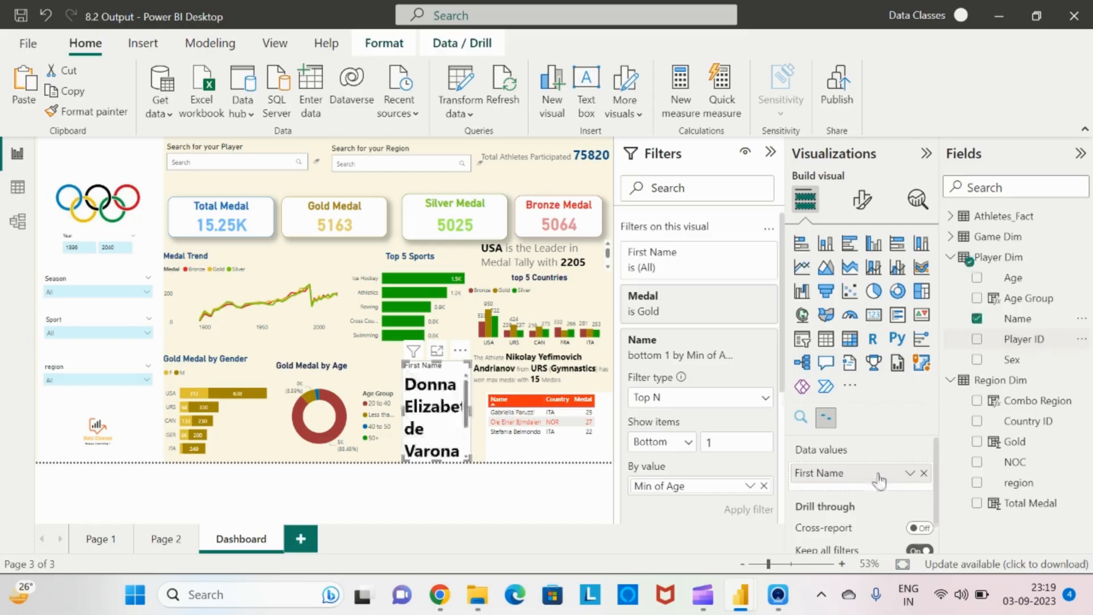
pyautogui.moveTo(1017, 283); pyautogui.dragTo(882, 488)
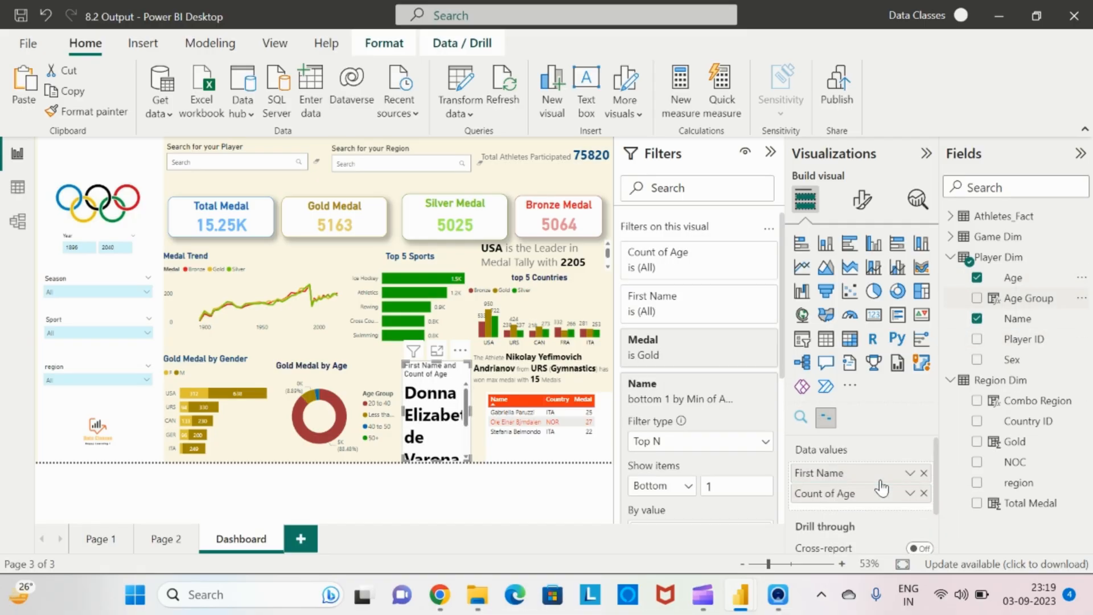
pyautogui.click(909, 493)
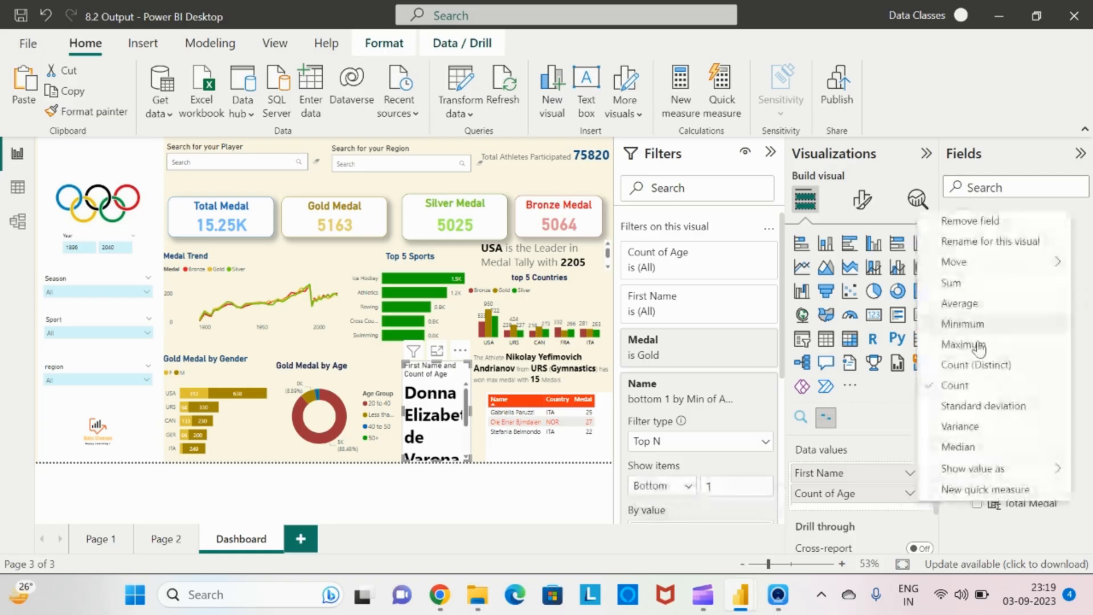
pyautogui.click(970, 325)
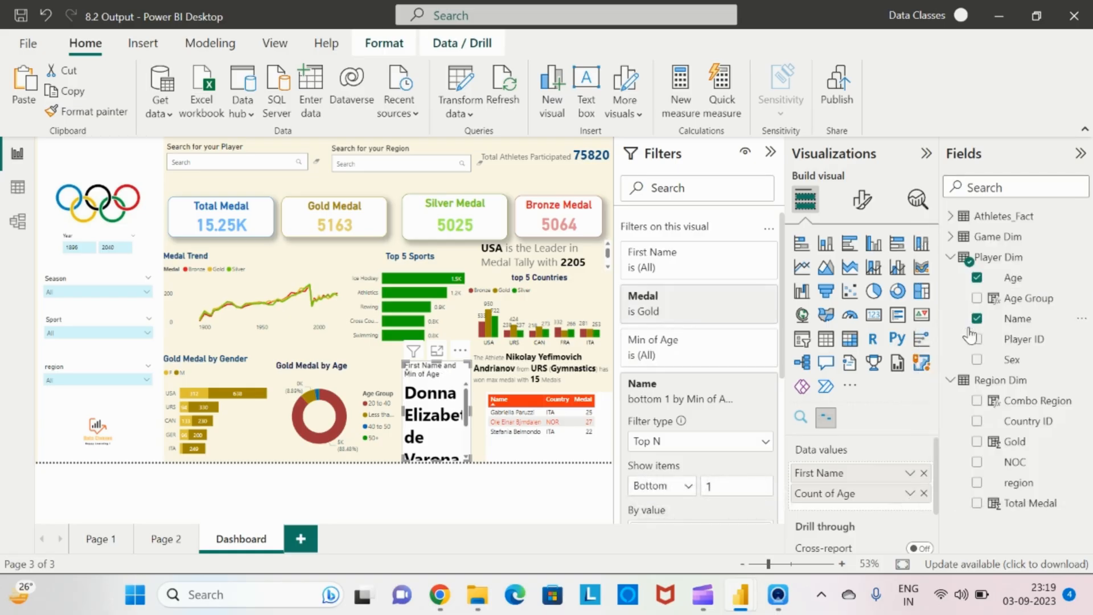
# Turn off the story visual's title
pyautogui.click(862, 200)
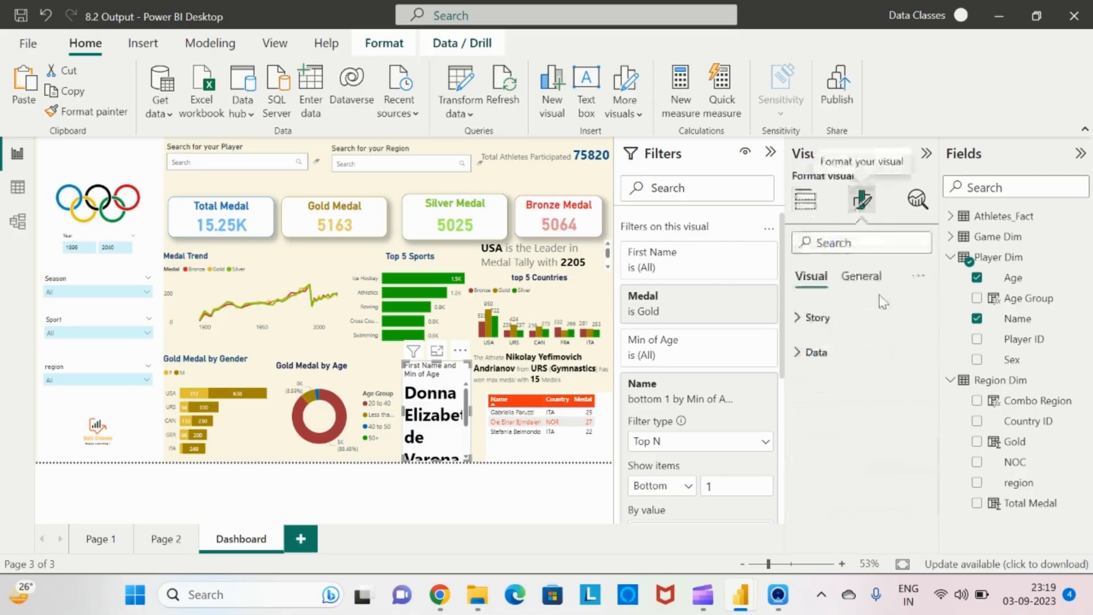
pyautogui.click(861, 276)
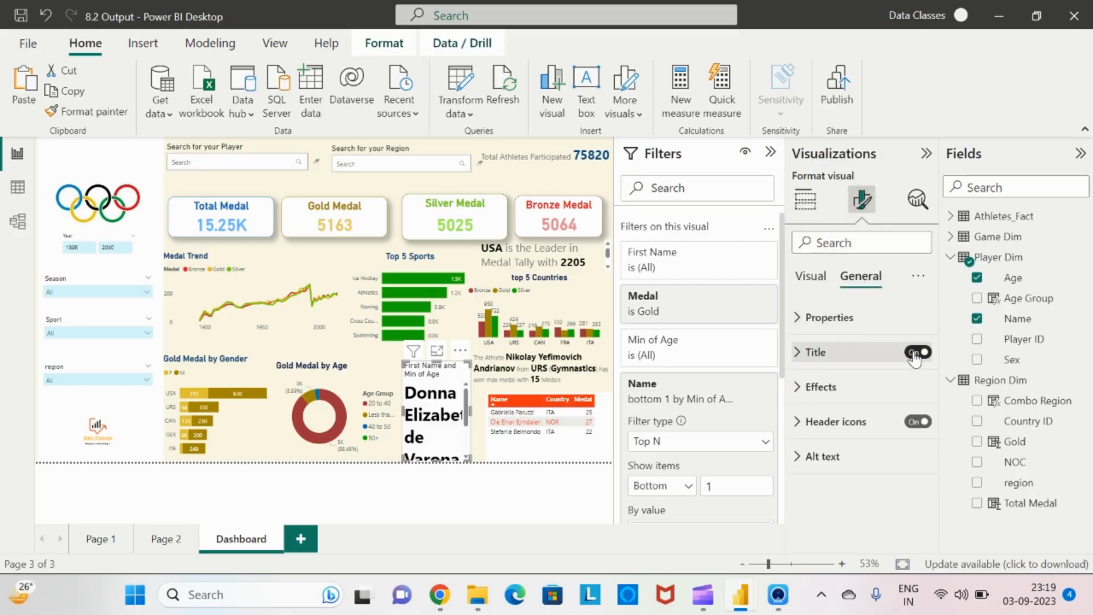
pyautogui.click(915, 353)
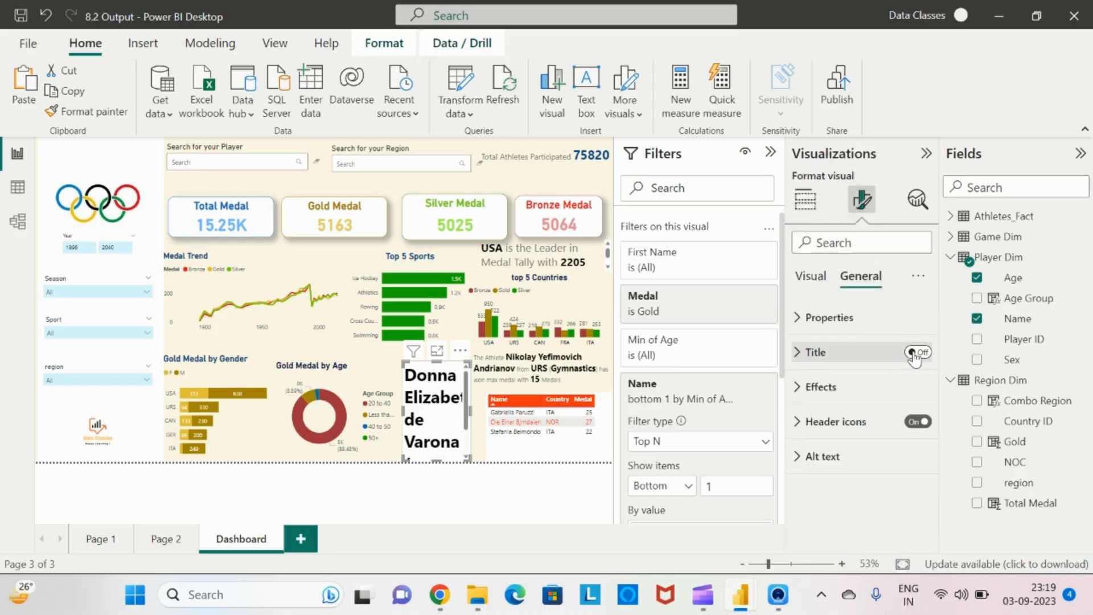
# Set the story visual's data font size to 12 pt
pyautogui.click(805, 282)
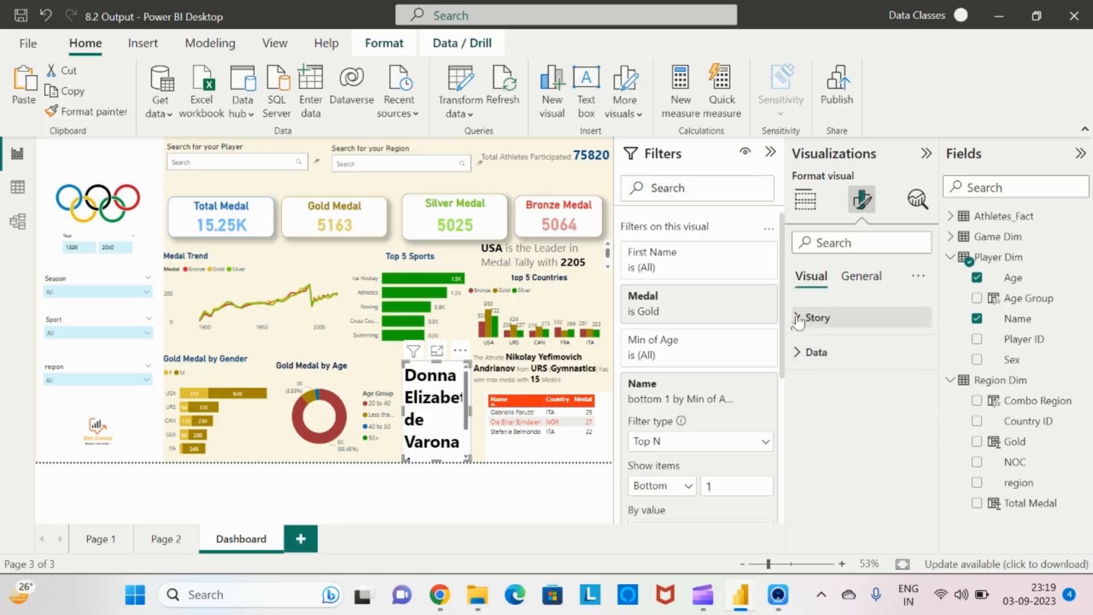
pyautogui.click(798, 319)
pyautogui.click(801, 319)
pyautogui.click(801, 318)
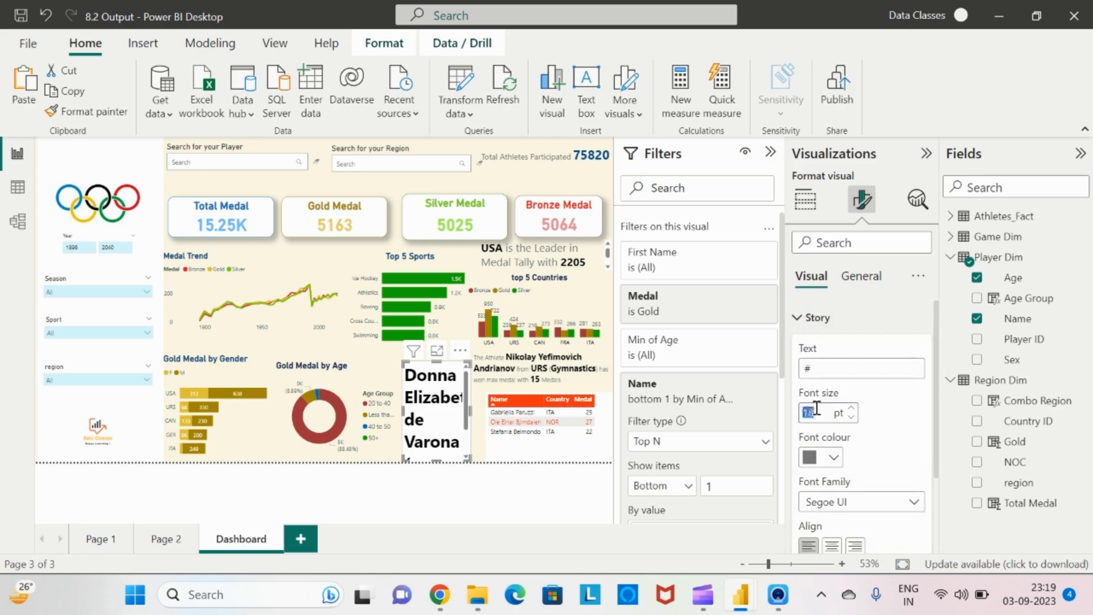
pyautogui.click(797, 317)
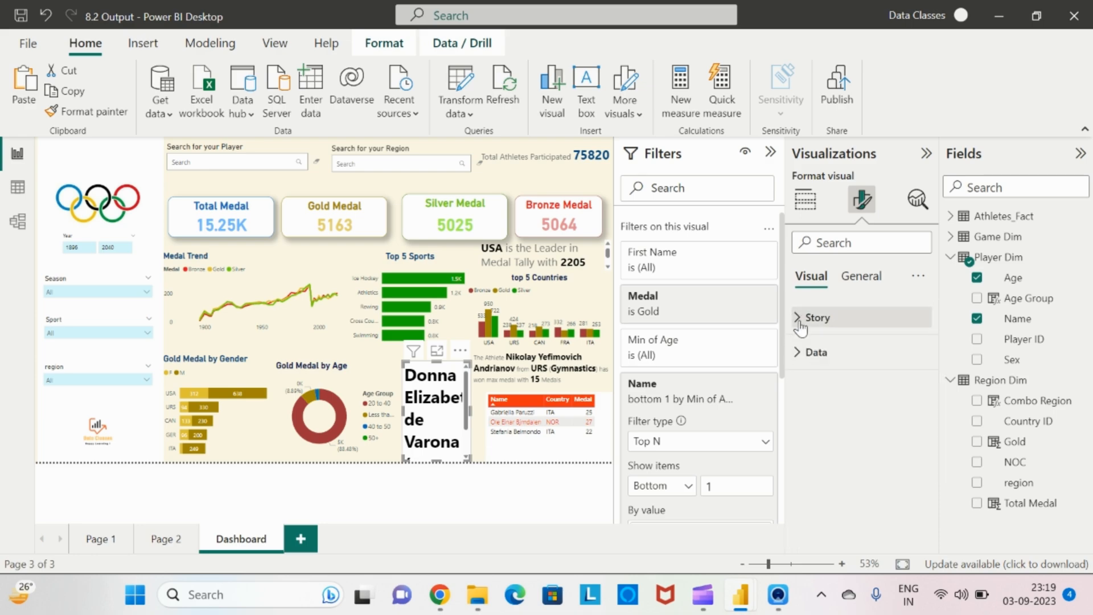
pyautogui.click(799, 356)
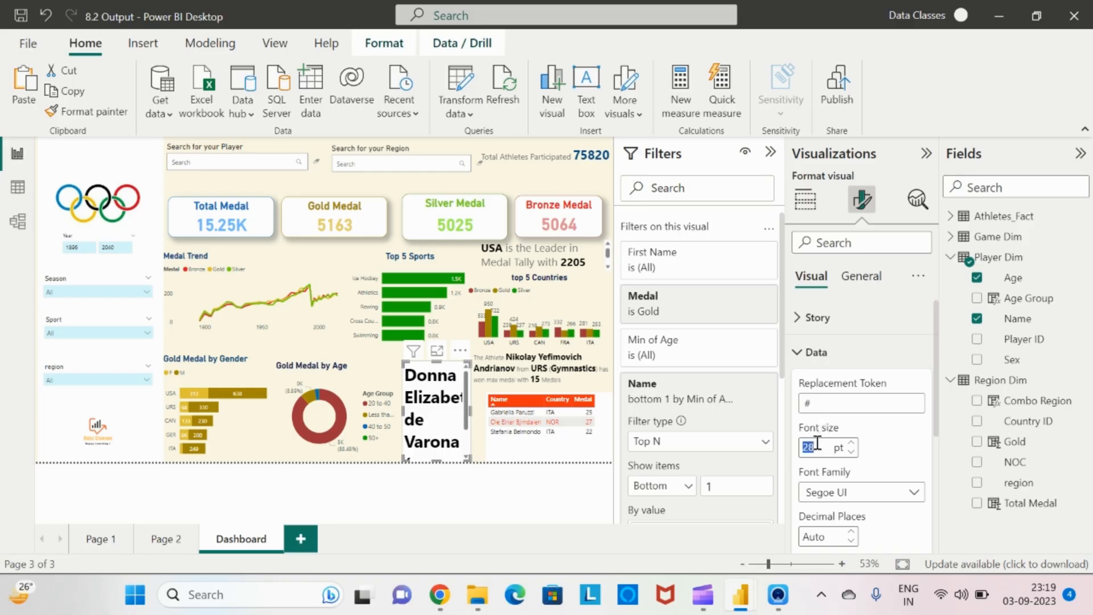
pyautogui.click(817, 443)
pyautogui.write('12')
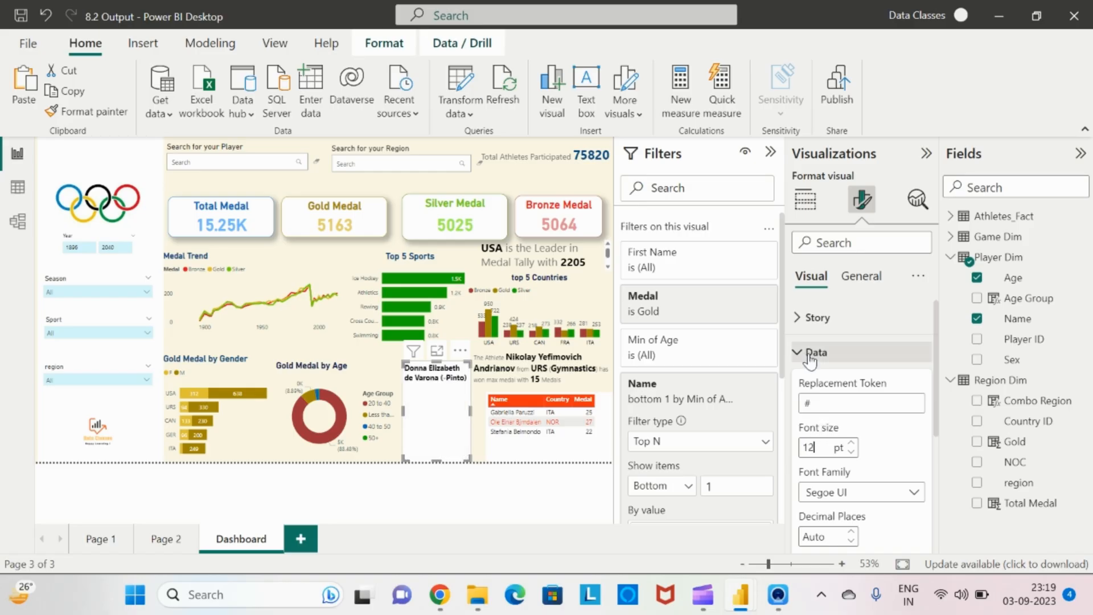
# Set the story text to "Athlete # is youngest to win Gold Medal at the age of #" and shorten the visual from the top
pyautogui.click(798, 317)
pyautogui.click(838, 367)
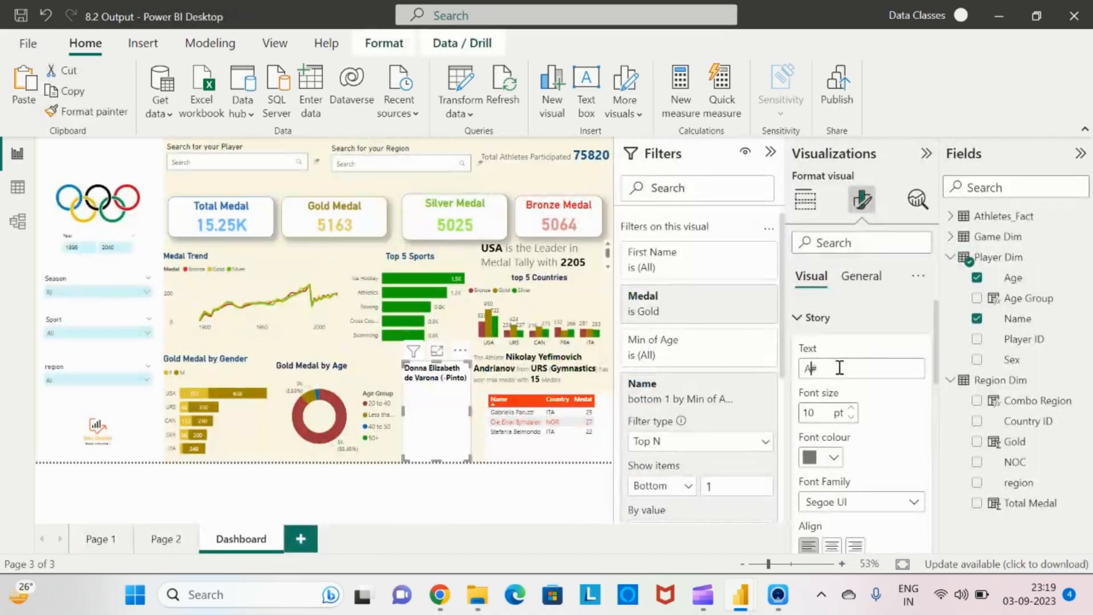
pyautogui.write('Athlete')
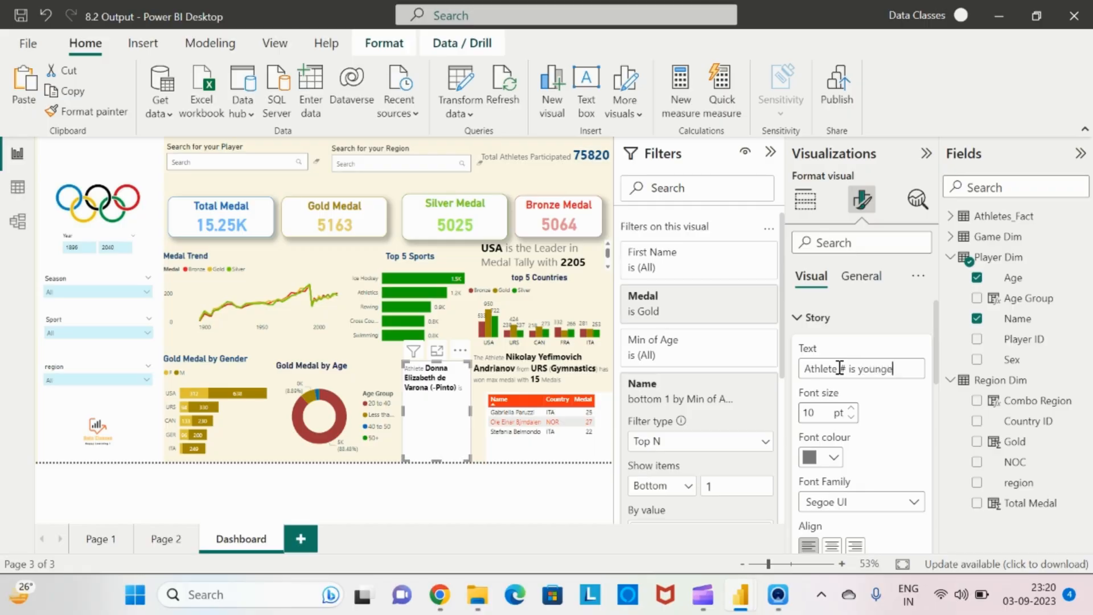
pyautogui.write('win')
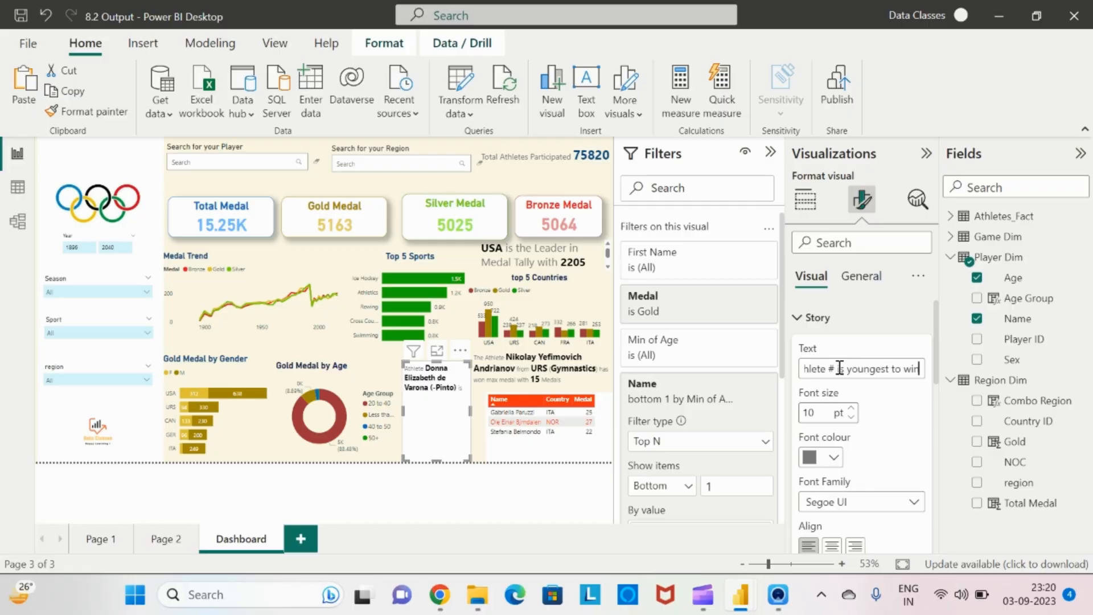
pyautogui.write(' G')
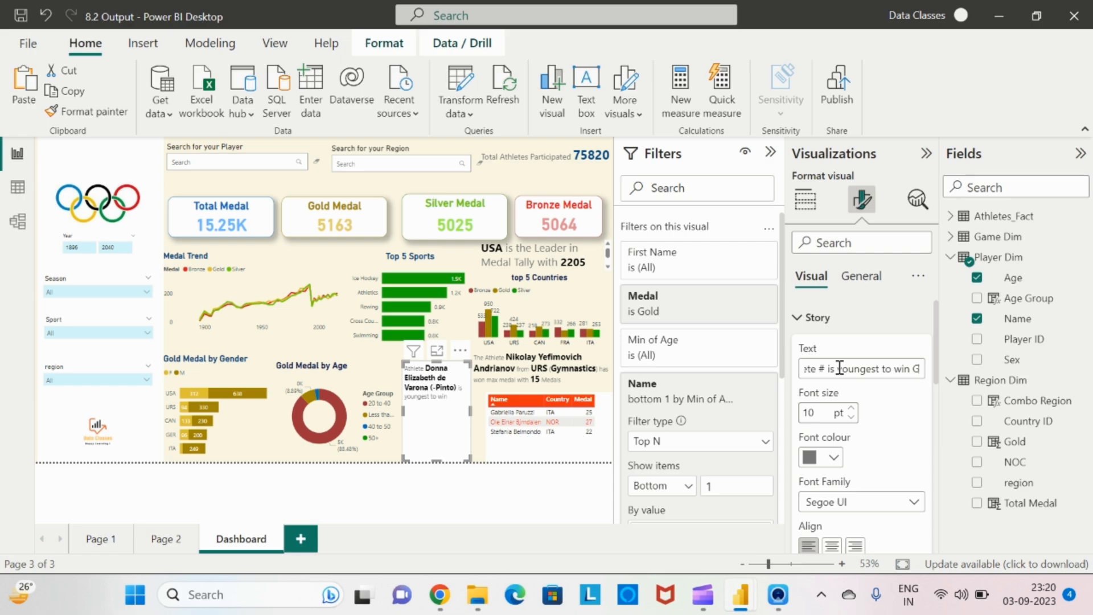
pyautogui.write('old Medal at the ag')
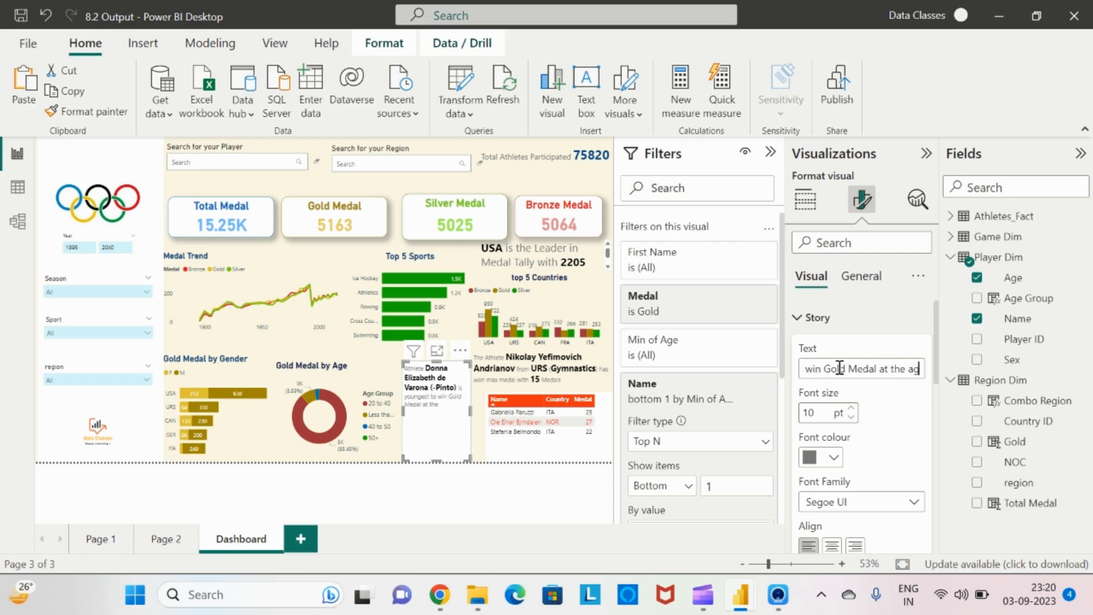
pyautogui.write('e of #')
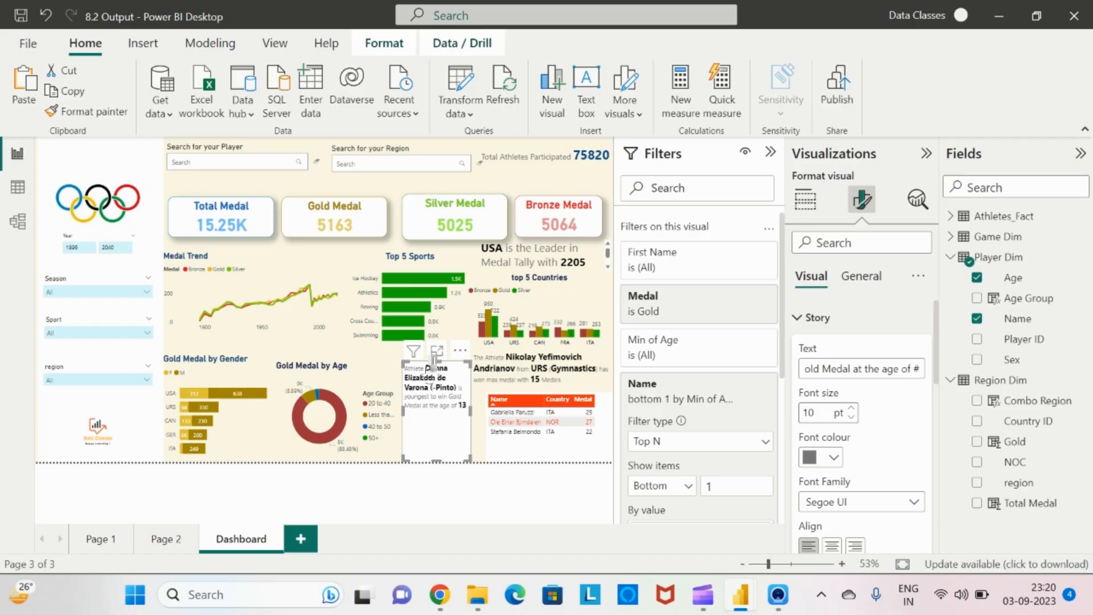
pyautogui.moveTo(436, 362); pyautogui.dragTo(438, 392)
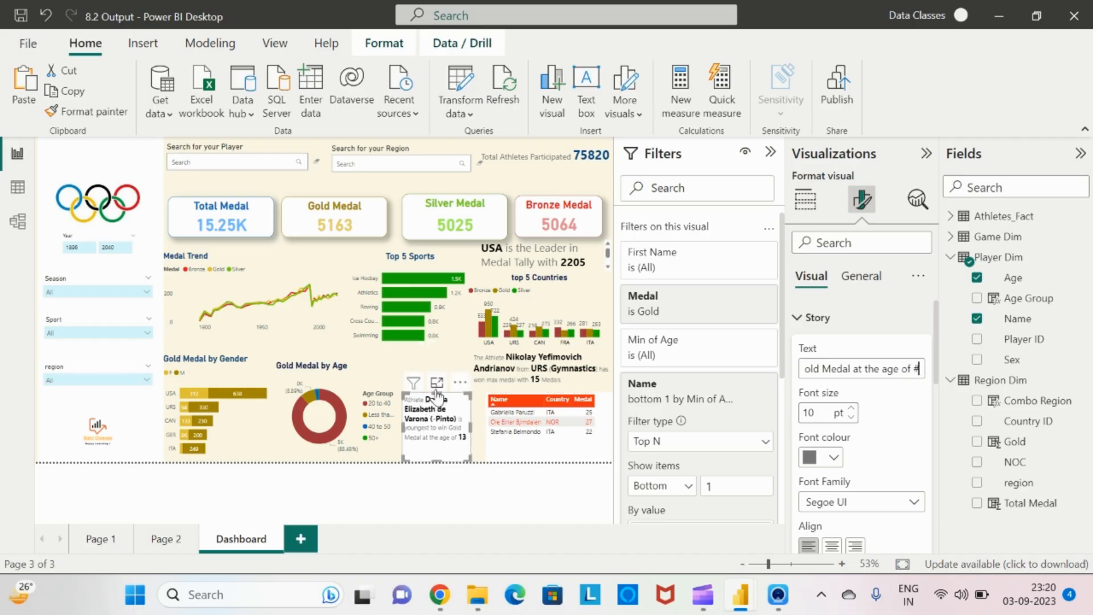
# Turn off the story visual's background in its general effects settings, then deselect the visual
pyautogui.click(861, 275)
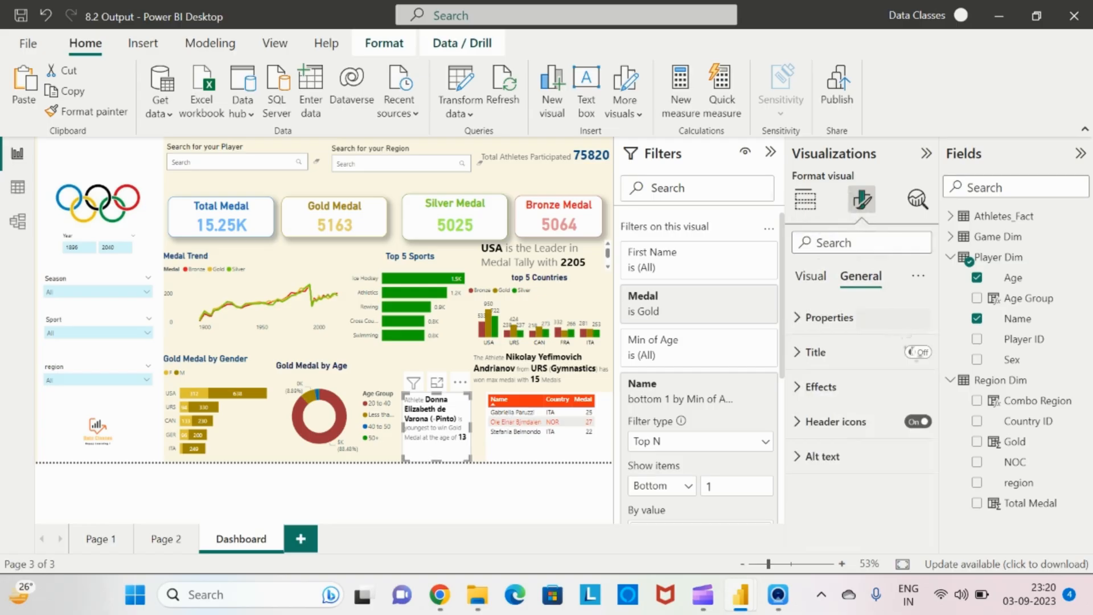
pyautogui.click(818, 389)
pyautogui.click(913, 422)
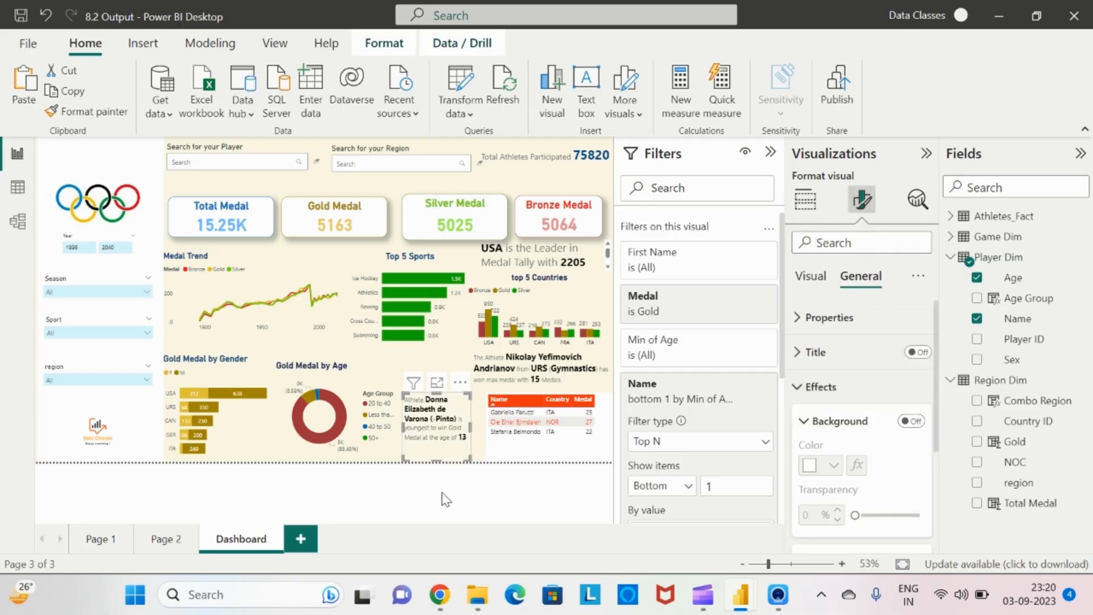
pyautogui.click(439, 500)
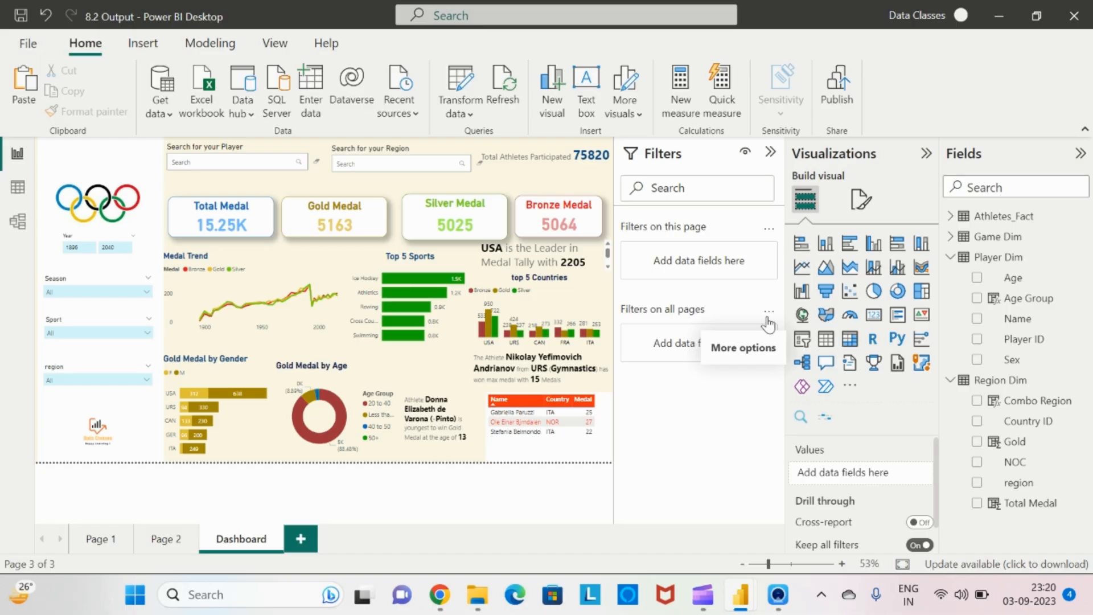
# Collapse the Visualizations, Filters and Fields panes to review the whole dashboard
pyautogui.click(926, 154)
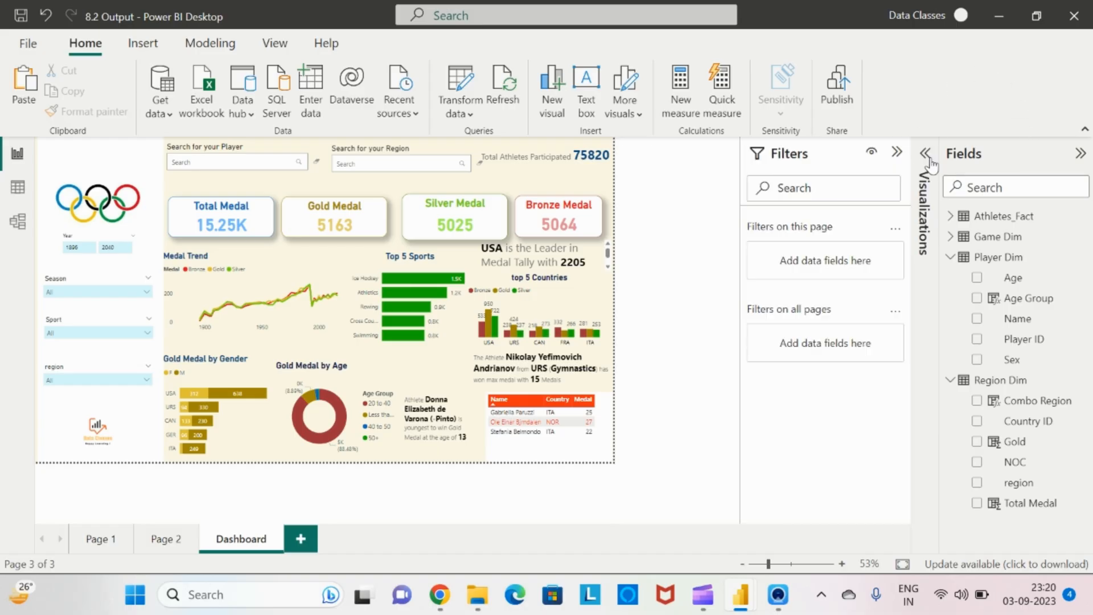
pyautogui.click(897, 151)
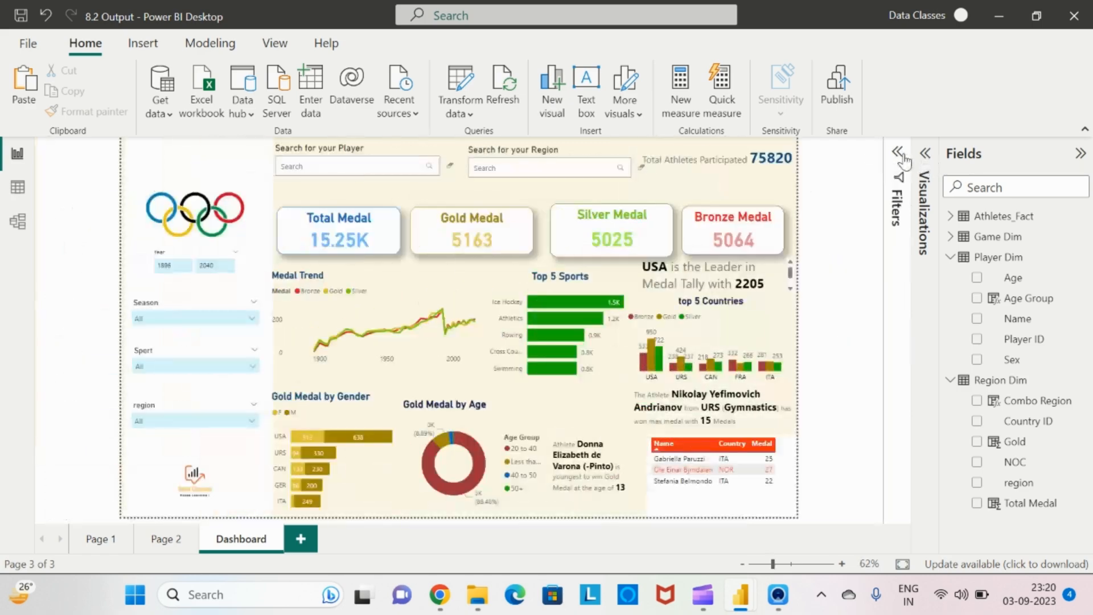
pyautogui.click(1079, 153)
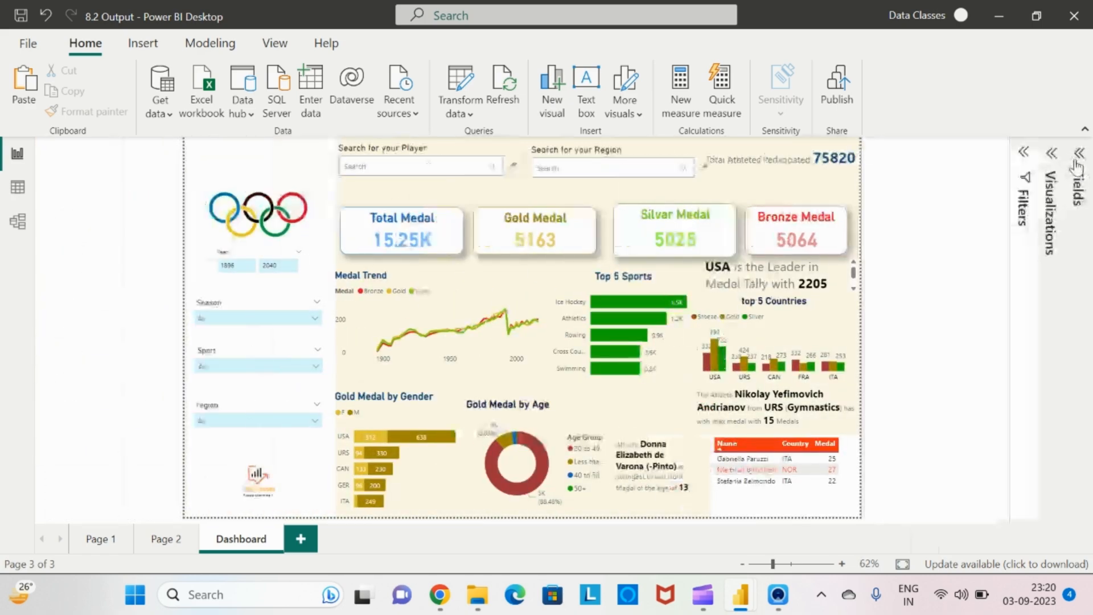